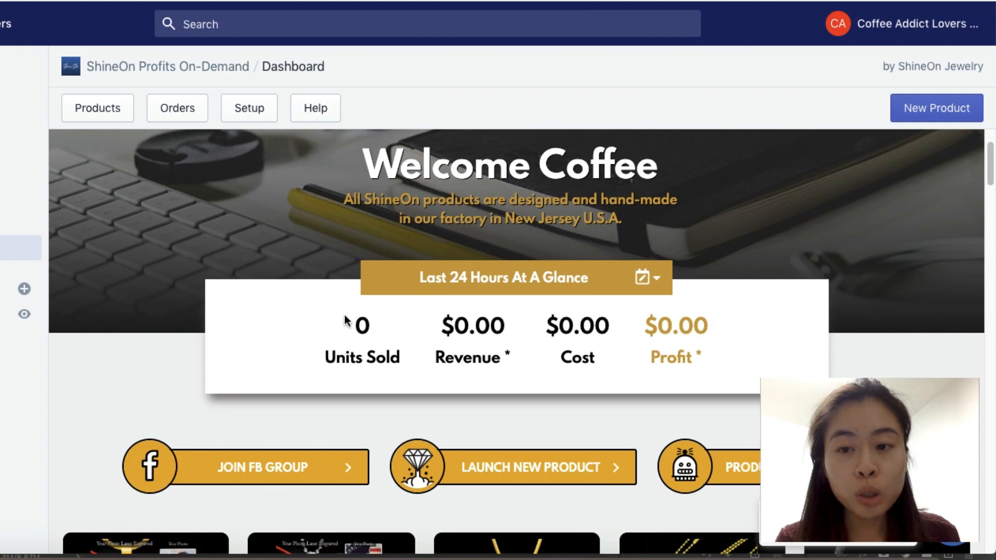
# Choose the Heart product template on the ShineOn dashboard and review its artwork requirements, pricing and template guide.
pyautogui.scroll(-5, 380, 306)
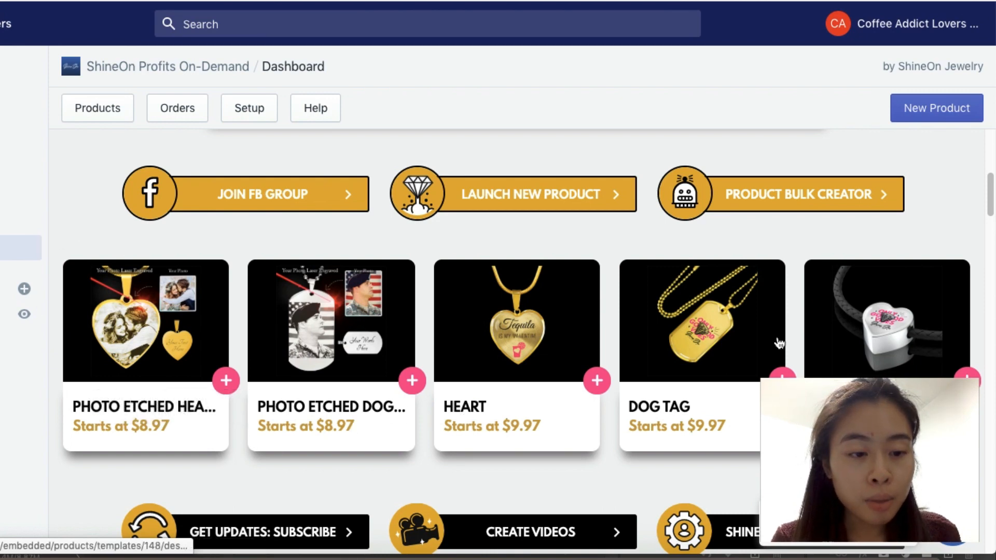
pyautogui.scroll(-2, 776, 340)
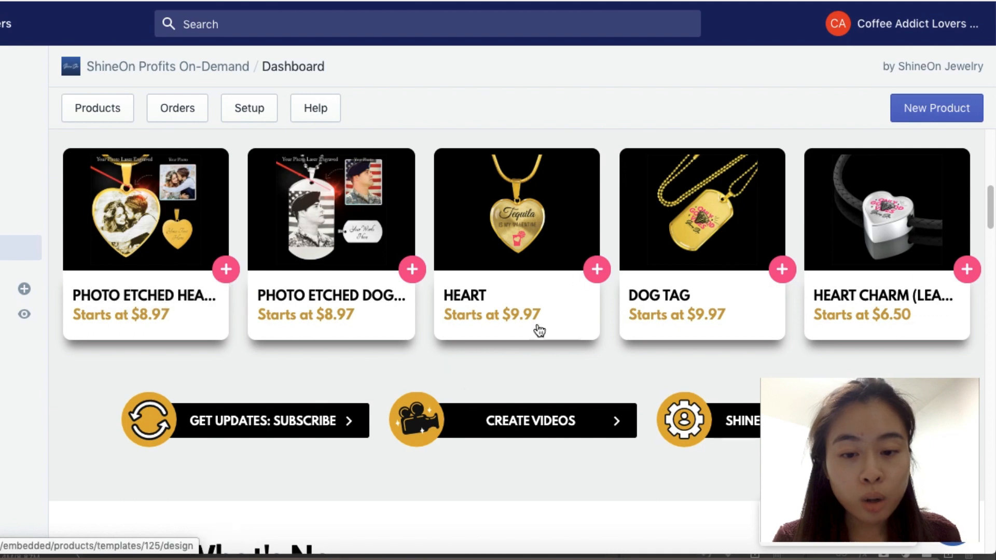
pyautogui.scroll(1, 402, 410)
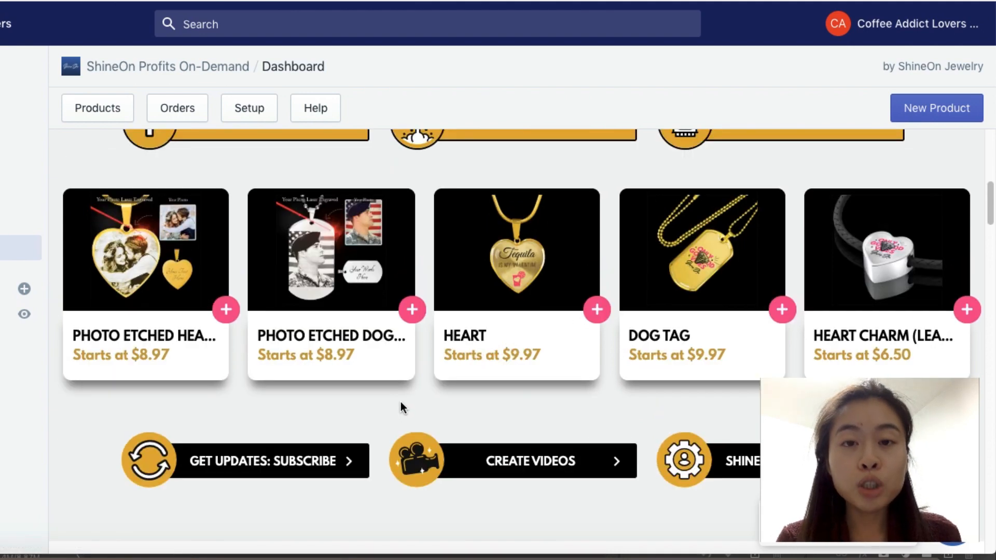
pyautogui.click(506, 296)
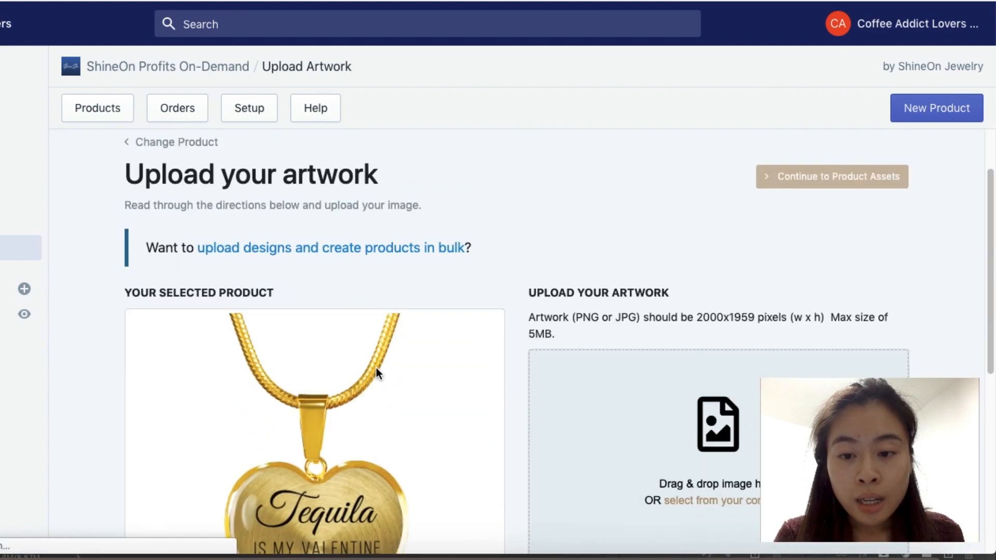
pyautogui.scroll(-6, 376, 368)
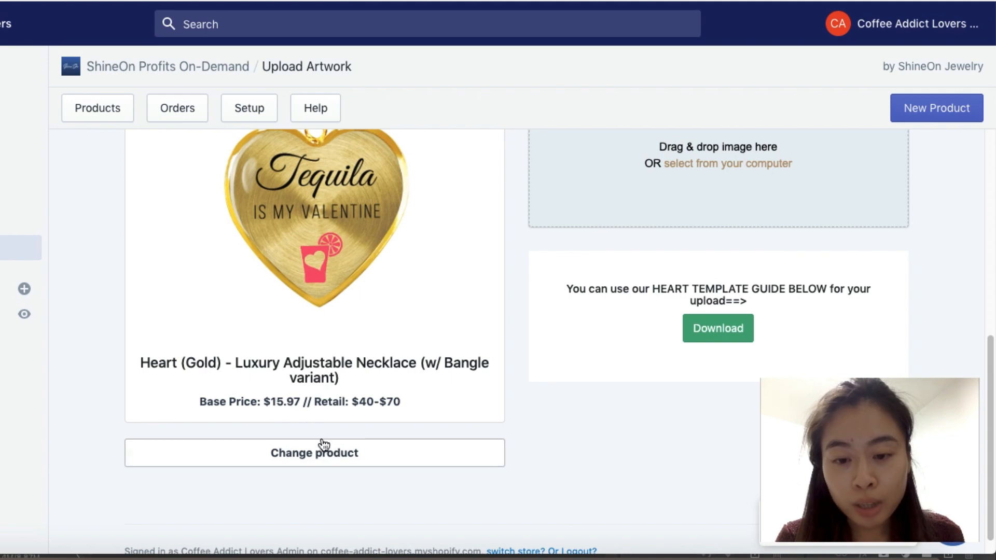
pyautogui.scroll(2, 330, 395)
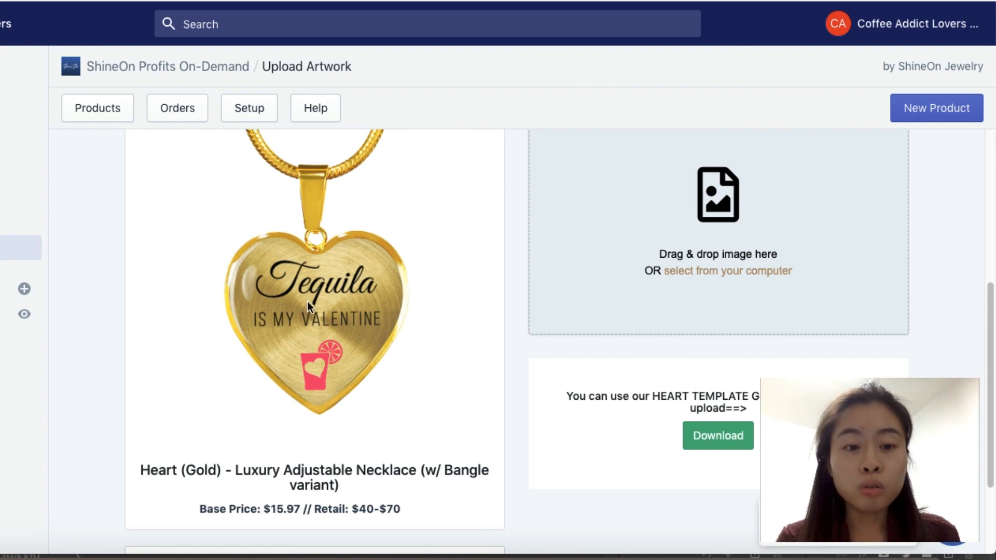
pyautogui.scroll(2, 293, 316)
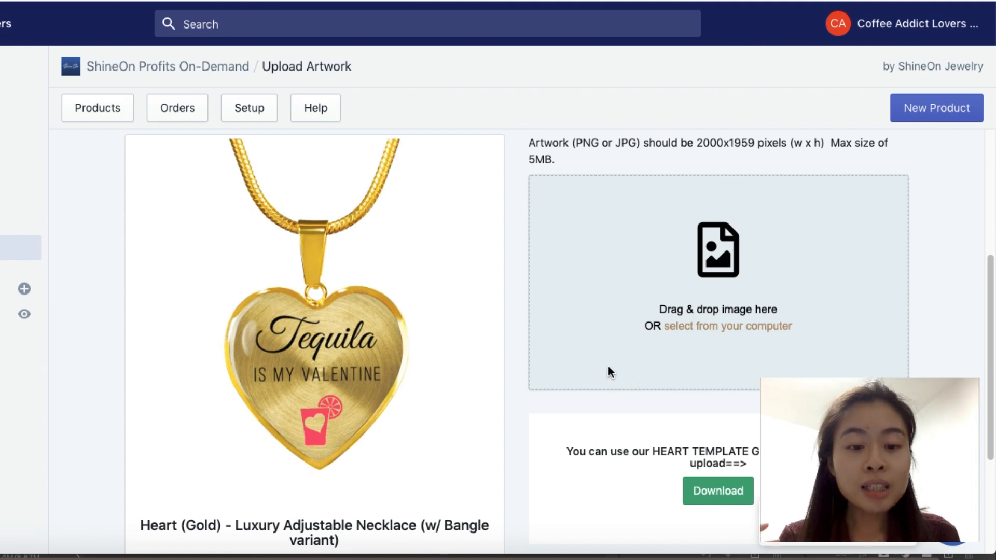
pyautogui.scroll(-4, 608, 366)
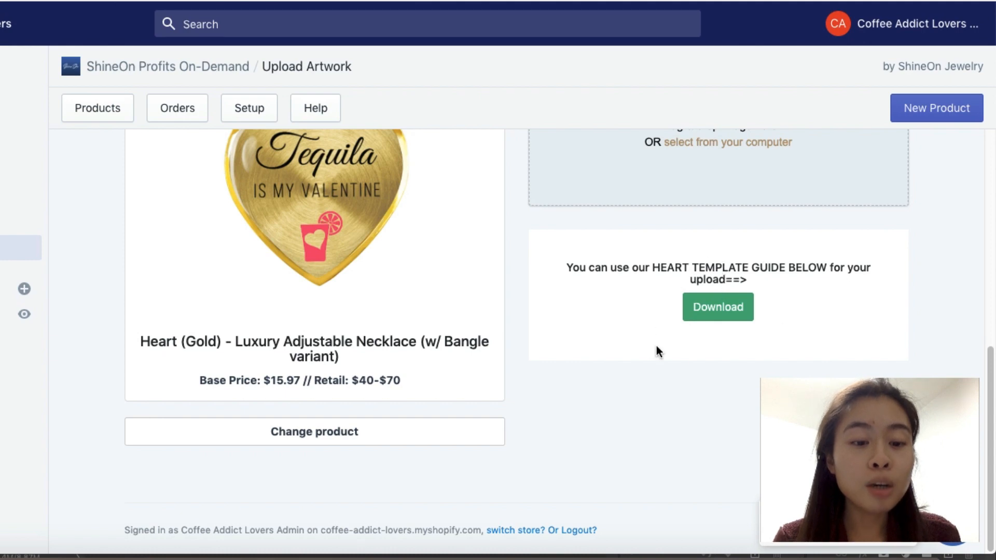
# Switch to Photoshop and compare VALENTINES DAY OWL TEMPLATE.psd with owl pink necklace design.png, ending on the template.
pyautogui.click(669, 555)
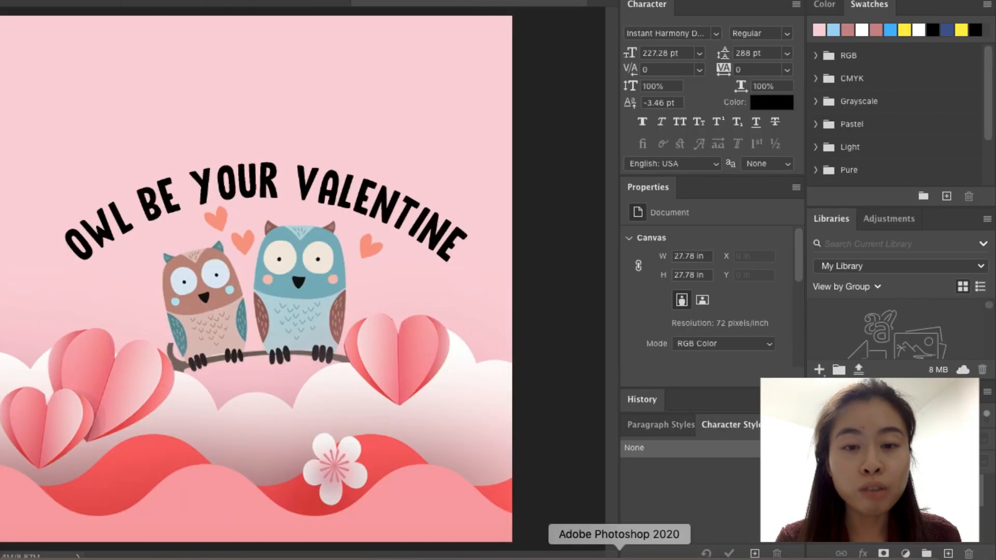
pyautogui.click(378, 65)
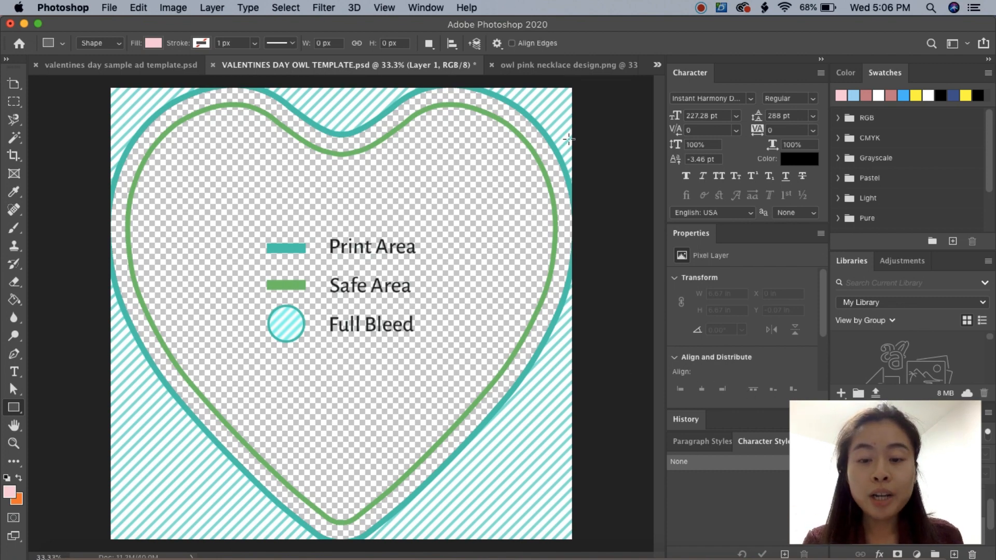
pyautogui.click(596, 65)
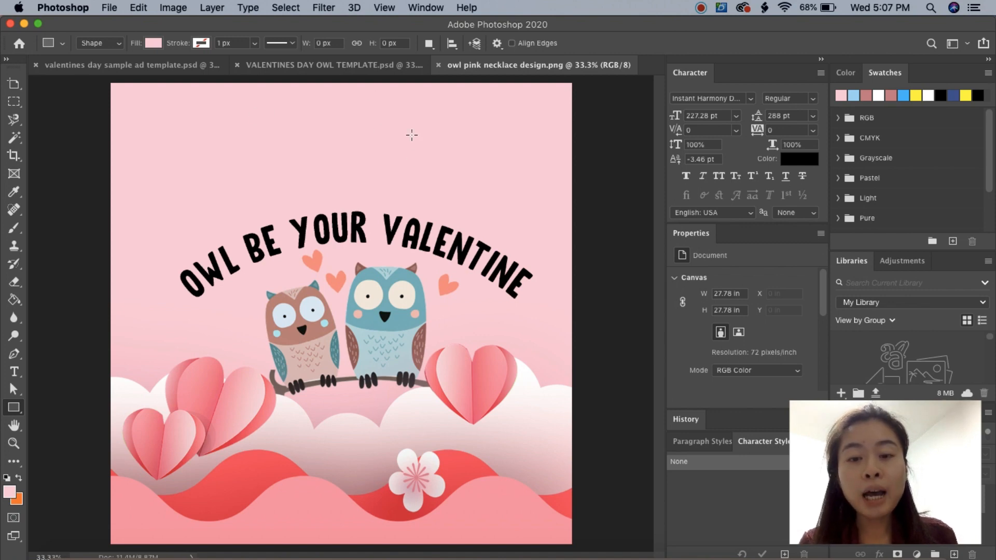
pyautogui.click(344, 68)
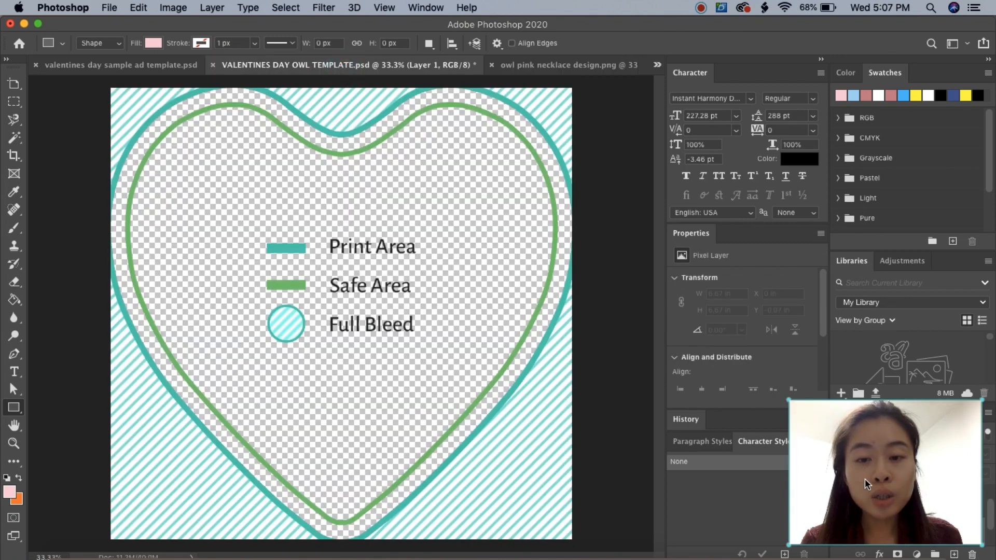
# Show the owl artwork on Layer 1 in the heart template and hide the Text layer with the guide labels.
pyautogui.moveTo(871, 472); pyautogui.dragTo(868, 331)
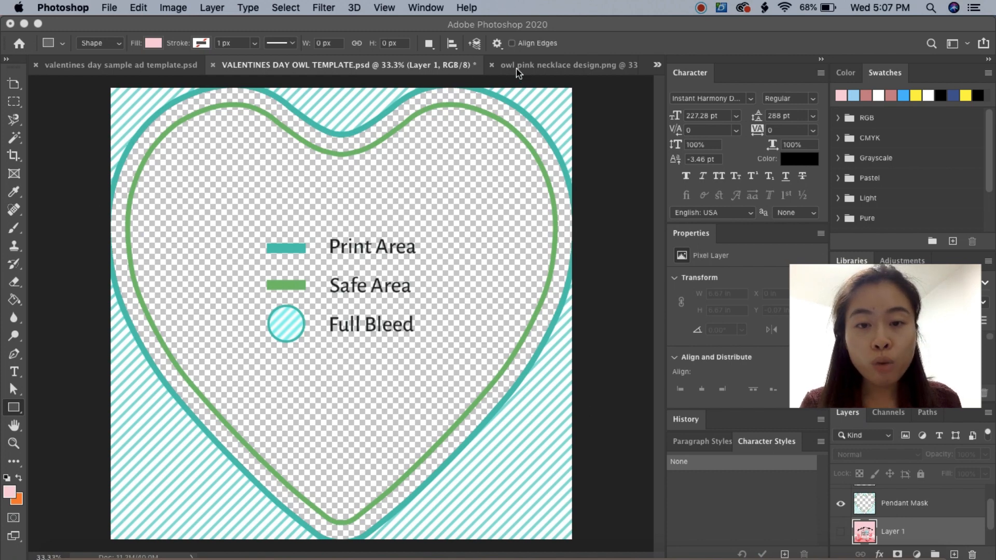
pyautogui.click(840, 532)
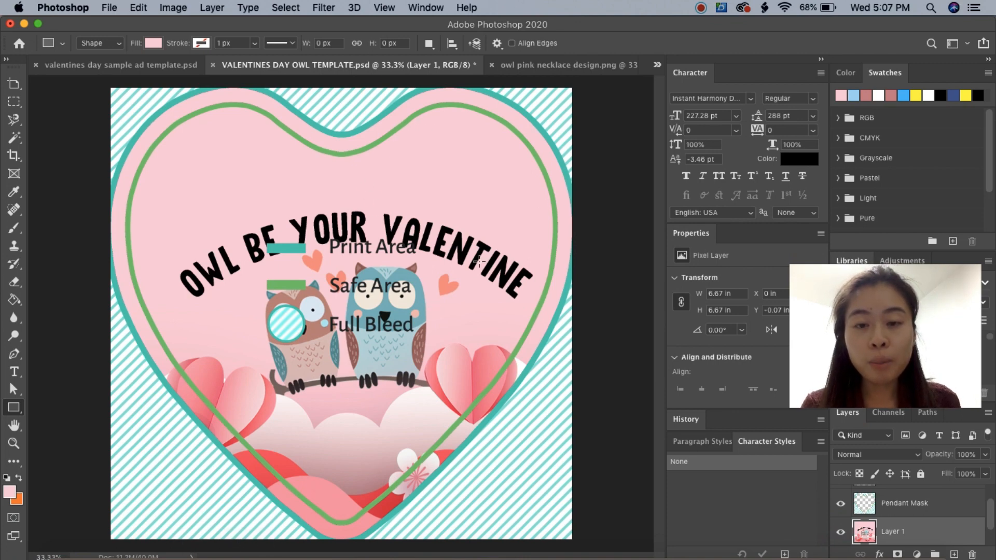
pyautogui.scroll(2, 907, 498)
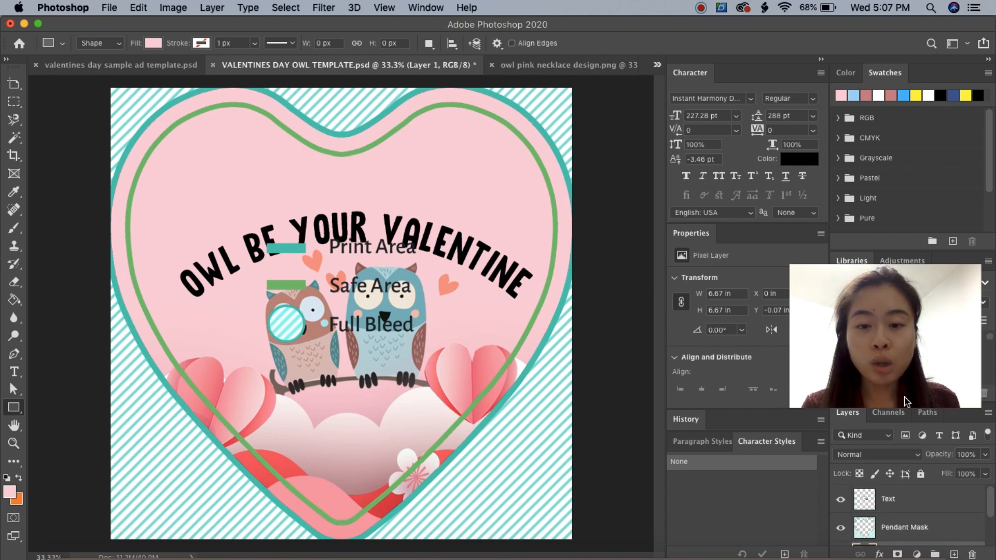
pyautogui.scroll(-2, 888, 524)
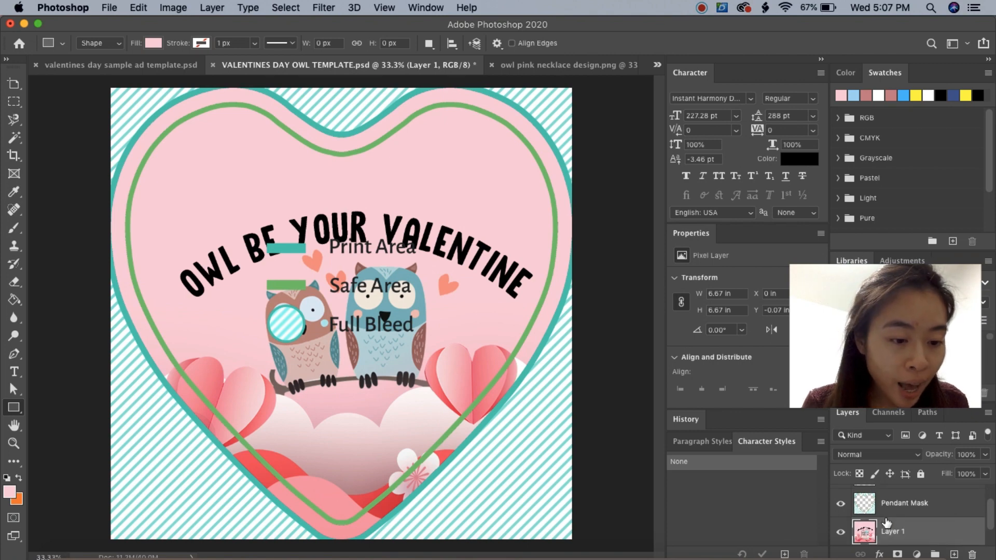
pyautogui.scroll(2, 886, 529)
pyautogui.click(841, 499)
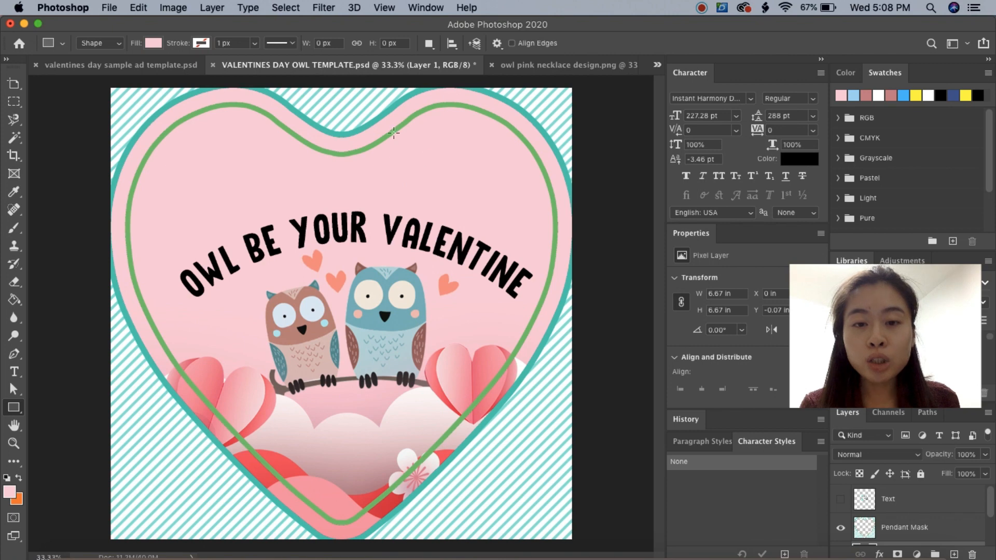
# Check the owl artwork against the Pendant Mask outline, leaving the Pendant Mask layer hidden.
pyautogui.scroll(-1, 885, 527)
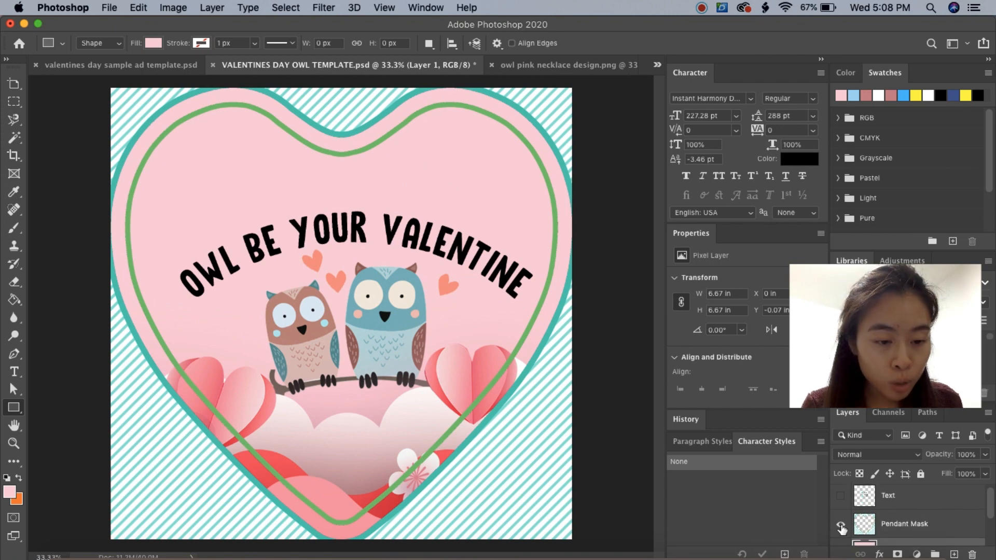
pyautogui.click(840, 525)
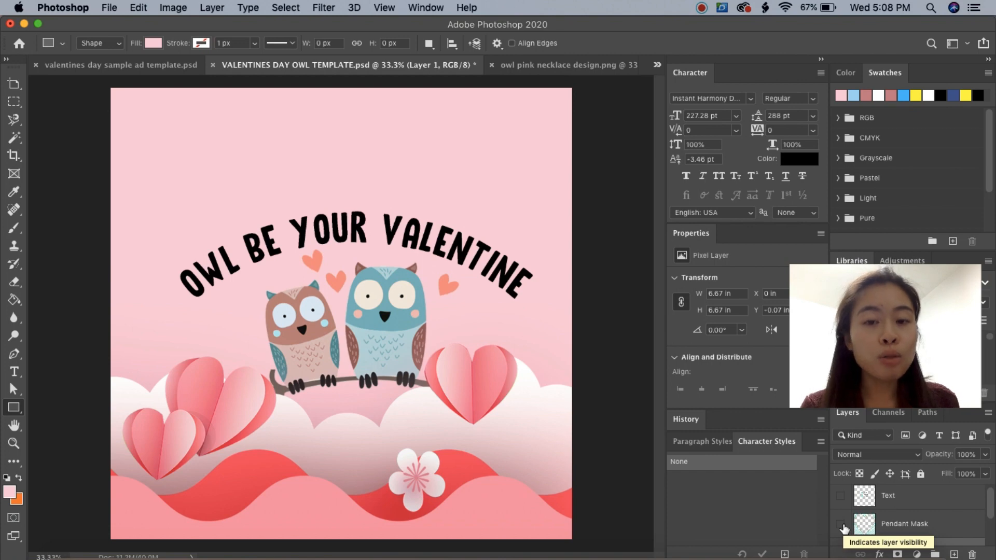
pyautogui.click(840, 525)
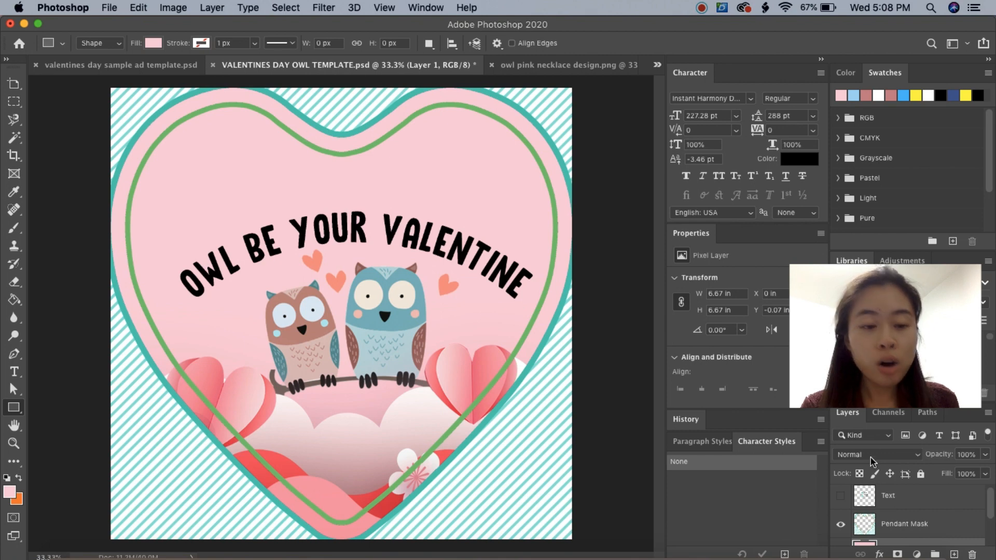
pyautogui.click(840, 525)
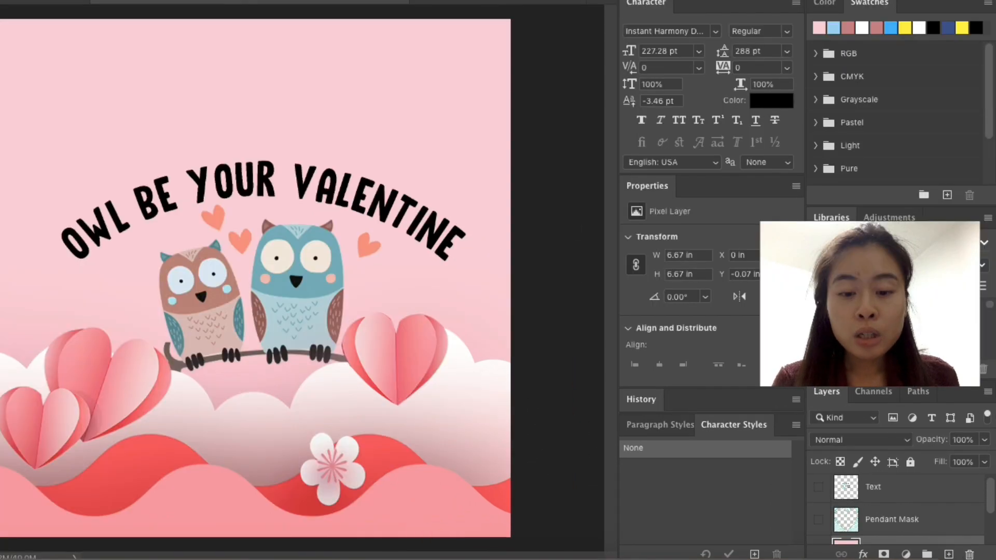
# Switch back to ShineOn in the browser, upload the "Owl Be Your Valentine" artwork and continue to the product assets.
pyautogui.click(460, 556)
pyautogui.scroll(5, 621, 349)
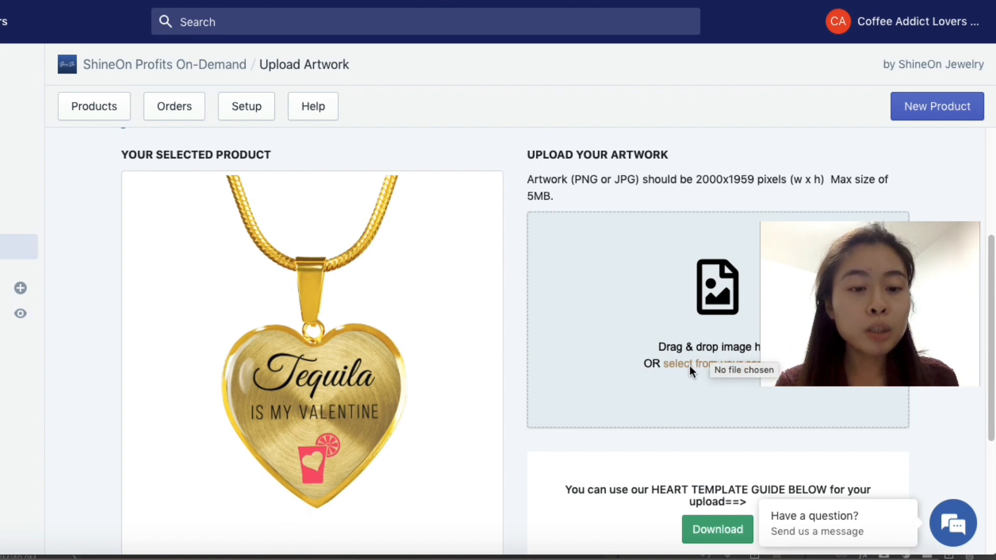
pyautogui.moveTo(893, 334); pyautogui.dragTo(900, 491)
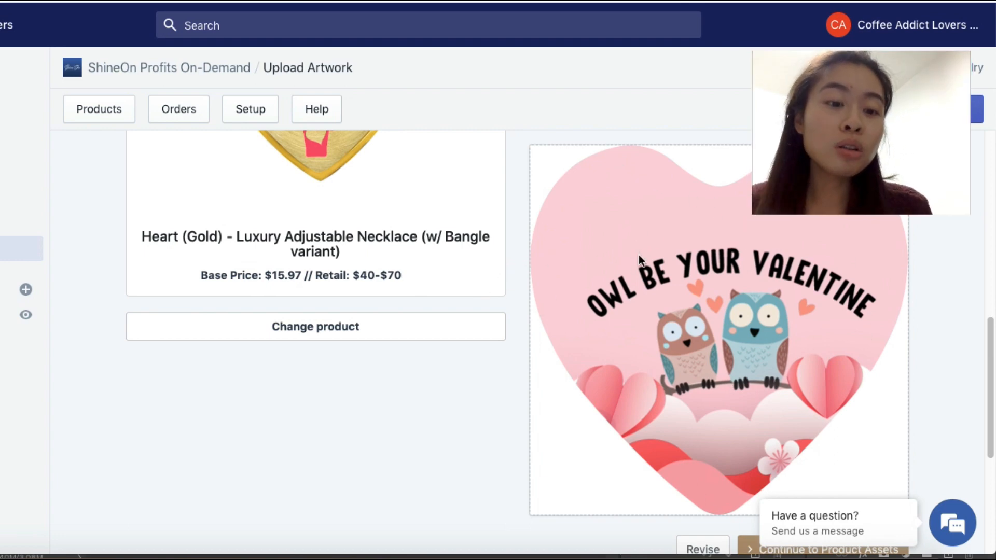
pyautogui.scroll(-3, 453, 351)
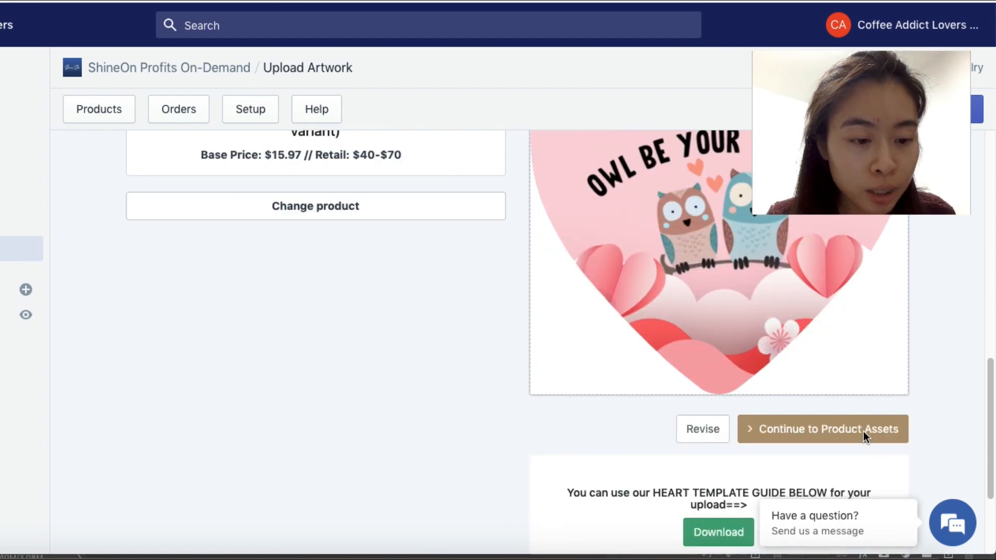
pyautogui.click(864, 436)
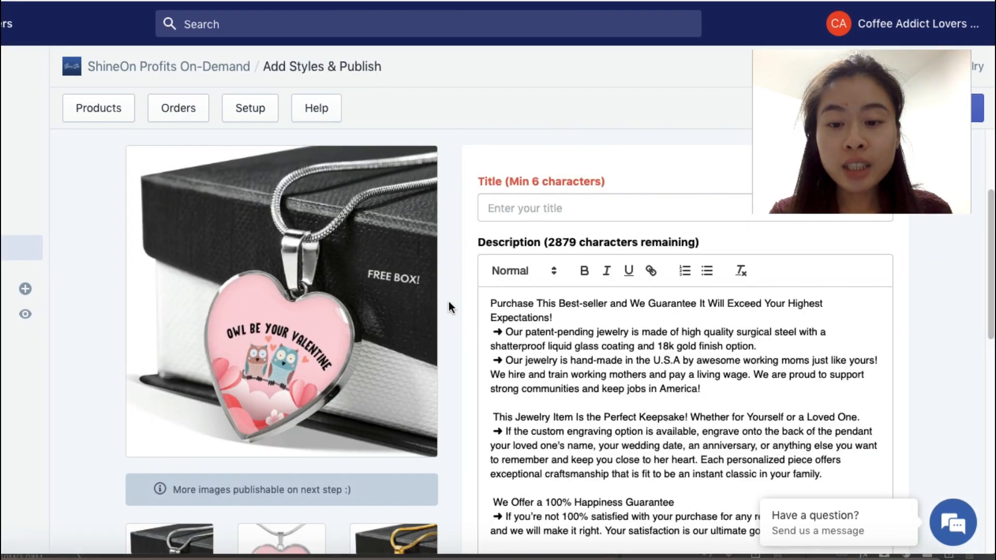
# Look over the generated necklace mockups and title the new product "Owl Be Your Valentine".
pyautogui.scroll(-2, 390, 307)
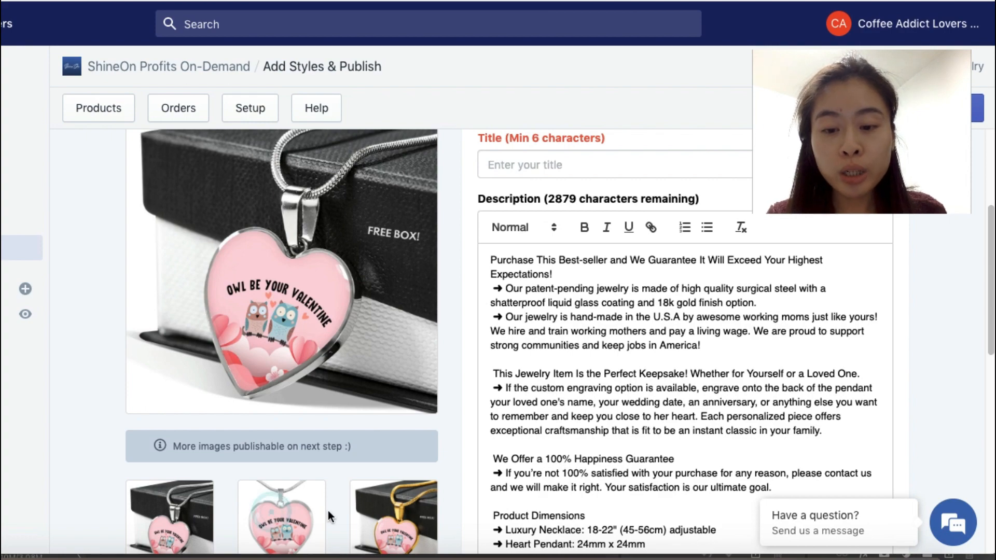
pyautogui.scroll(-3, 331, 465)
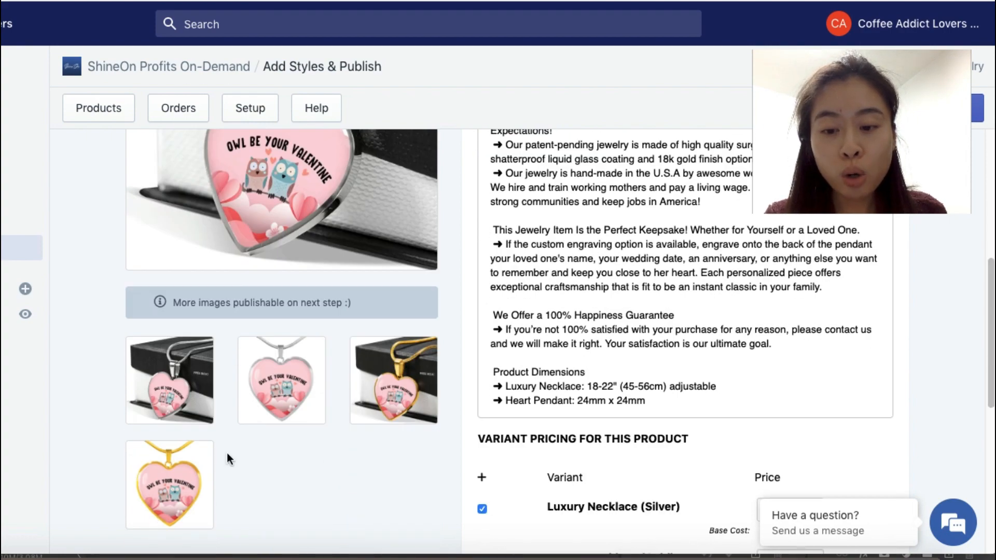
pyautogui.scroll(5, 371, 387)
pyautogui.click(508, 291)
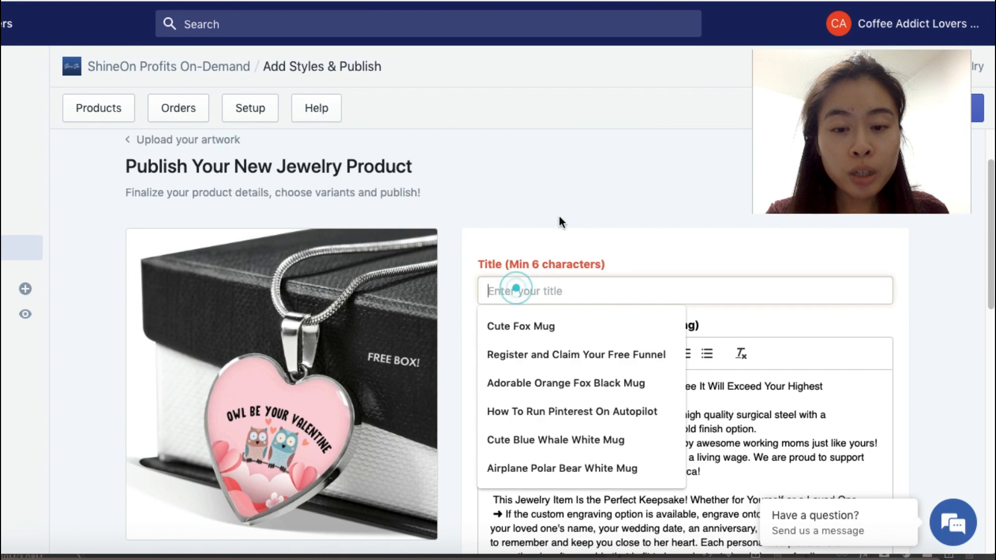
pyautogui.write('Owl ')
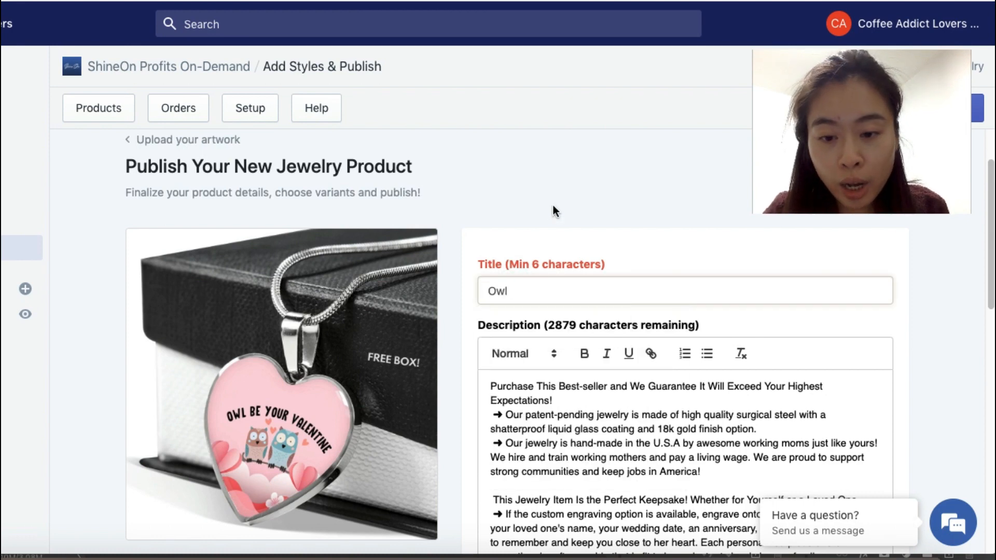
pyautogui.write('Be Your Valentine')
pyautogui.press('BackSpace')
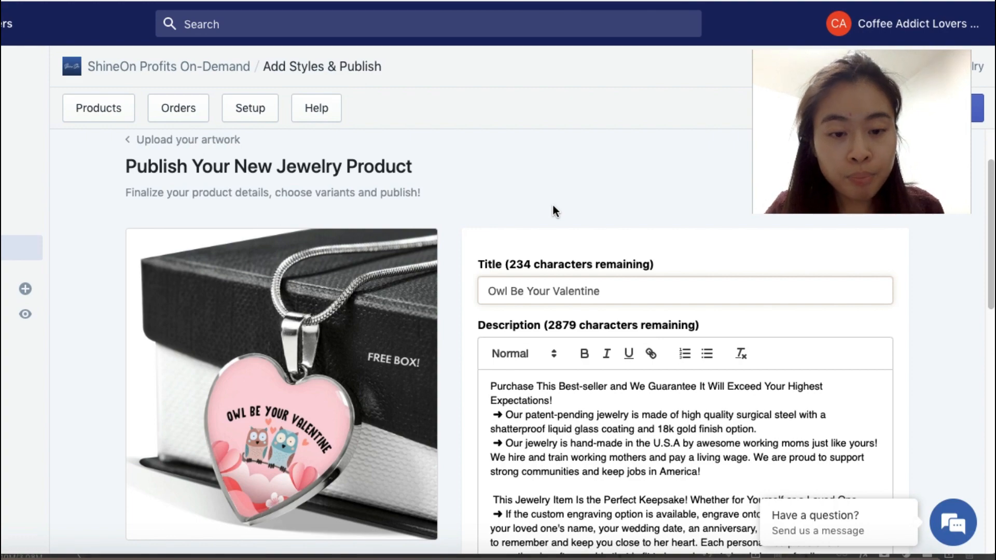
# Publish the necklace with its preset description, silver and gold variants, engraving upsell and the ShineOn Default product page.
pyautogui.scroll(-5, 552, 206)
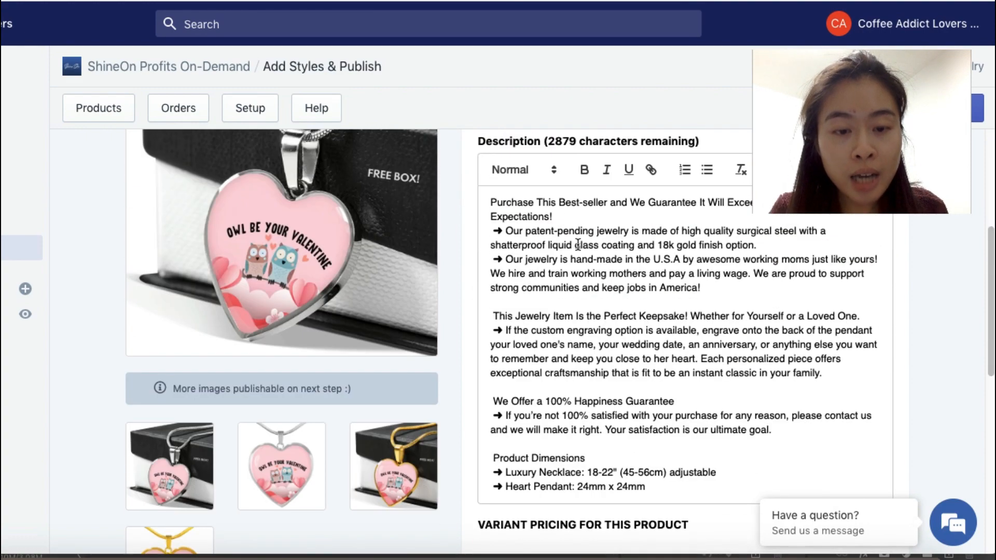
pyautogui.scroll(-9, 578, 244)
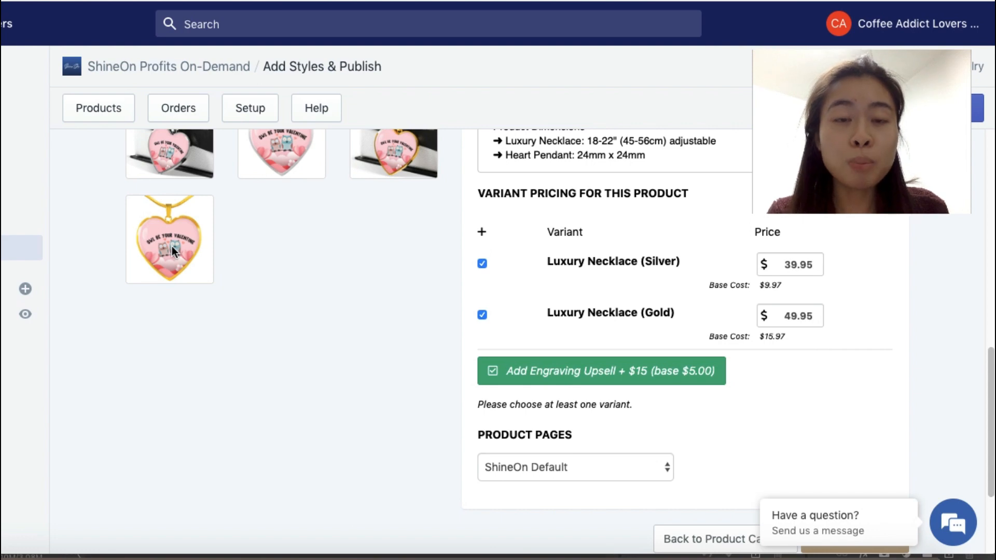
pyautogui.scroll(-1, 305, 263)
pyautogui.scroll(-3, 305, 263)
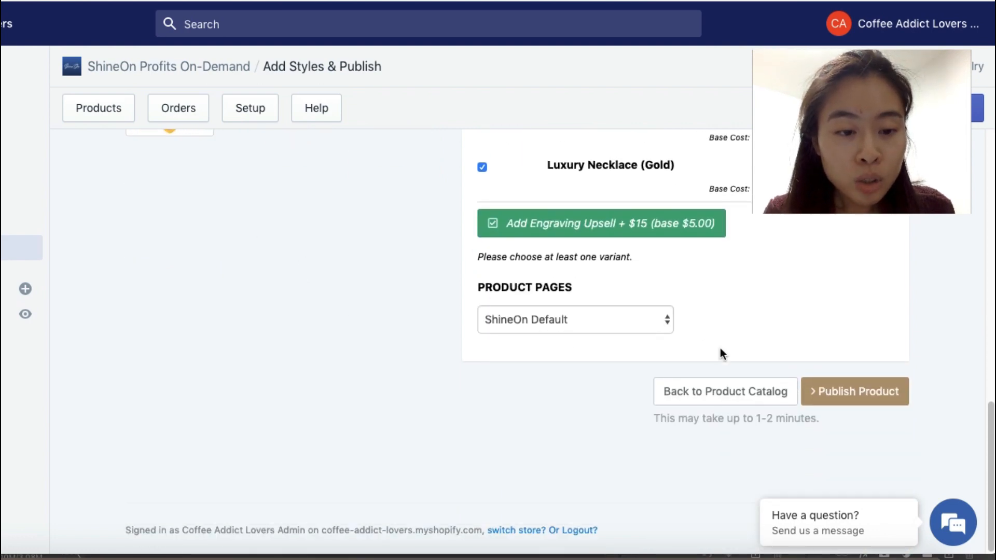
pyautogui.click(861, 394)
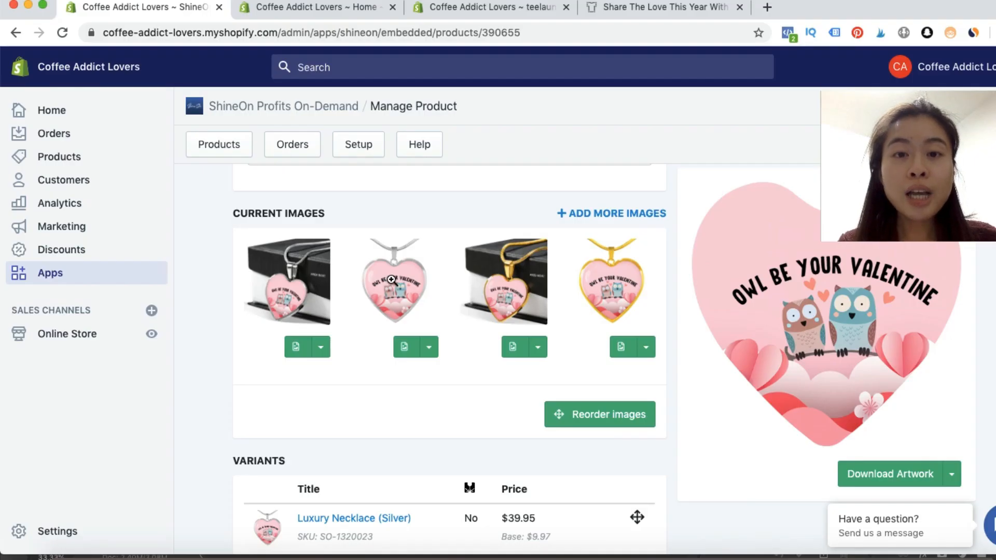
# Open the "Owl Be Your Valentine" product from the Shopify store's product list.
pyautogui.click(65, 158)
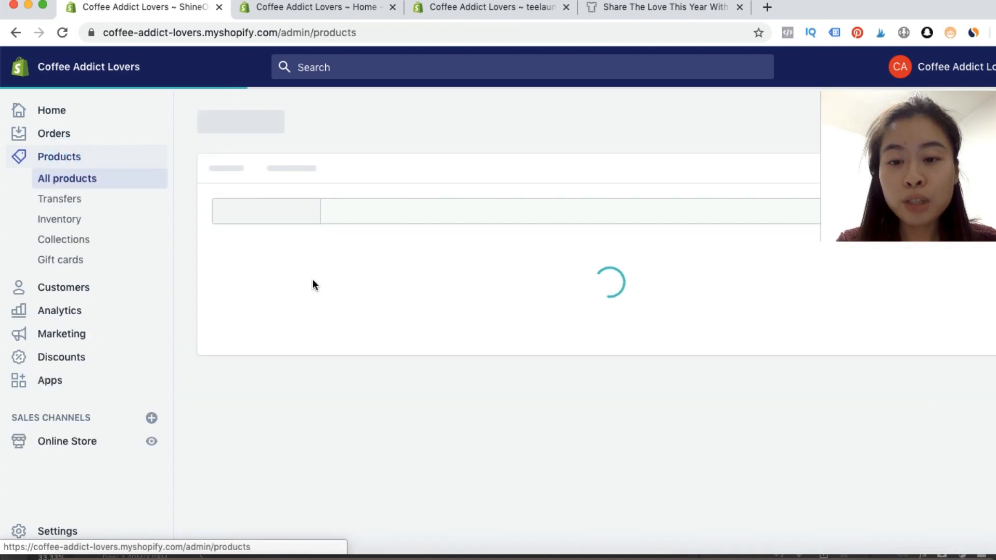
pyautogui.scroll(-5, 349, 291)
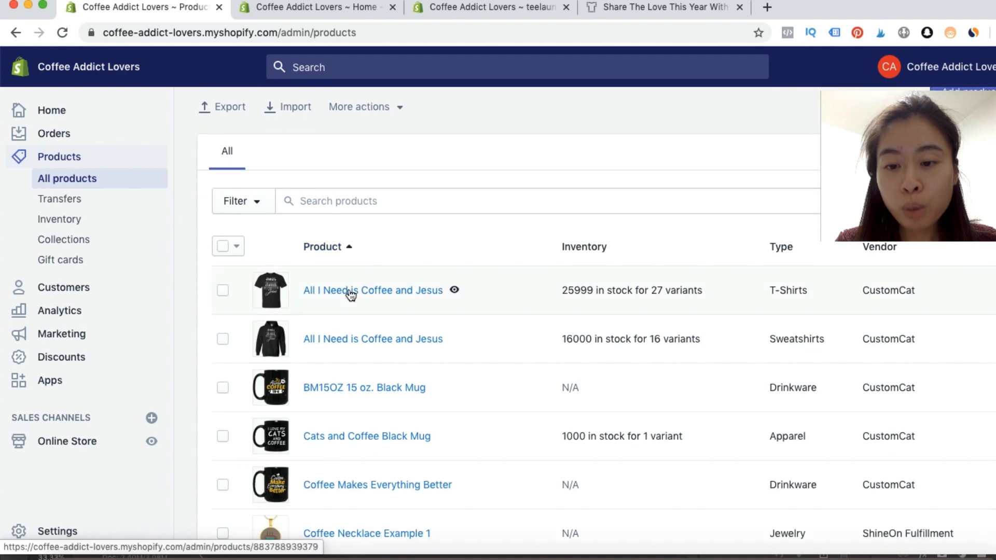
pyautogui.scroll(-5, 350, 296)
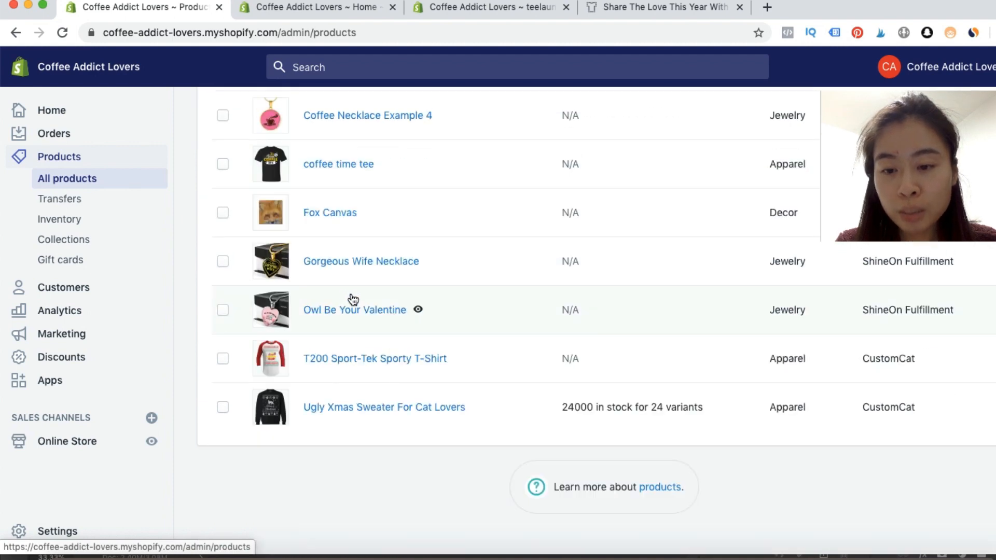
pyautogui.click(322, 312)
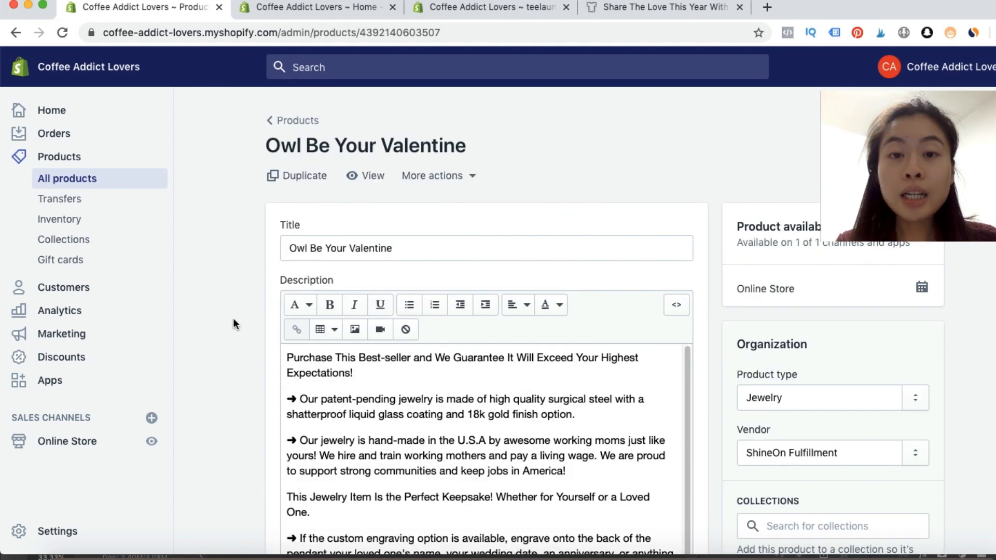
# Review the necklace's description, images, and variant prices on the product's admin page.
pyautogui.scroll(-15, 240, 322)
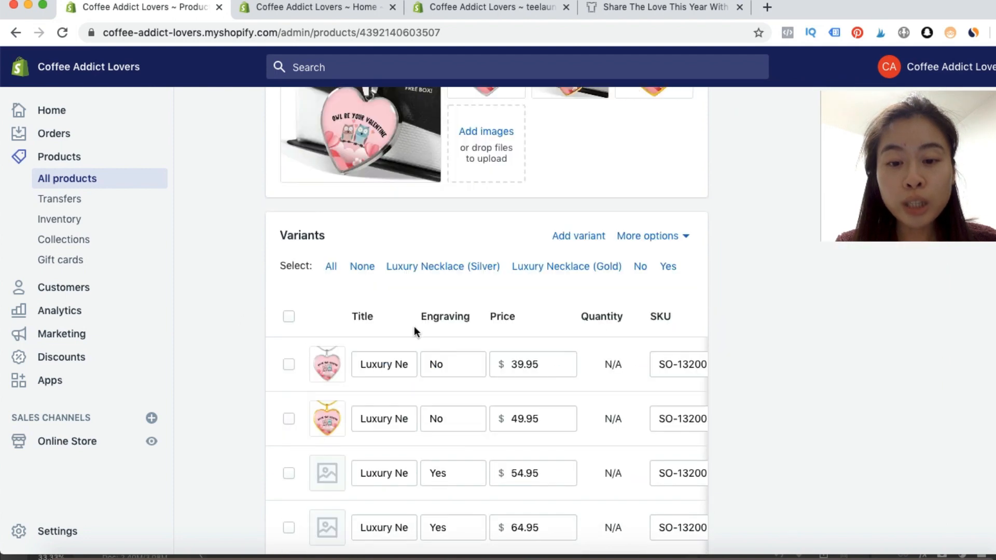
pyautogui.scroll(-3, 524, 359)
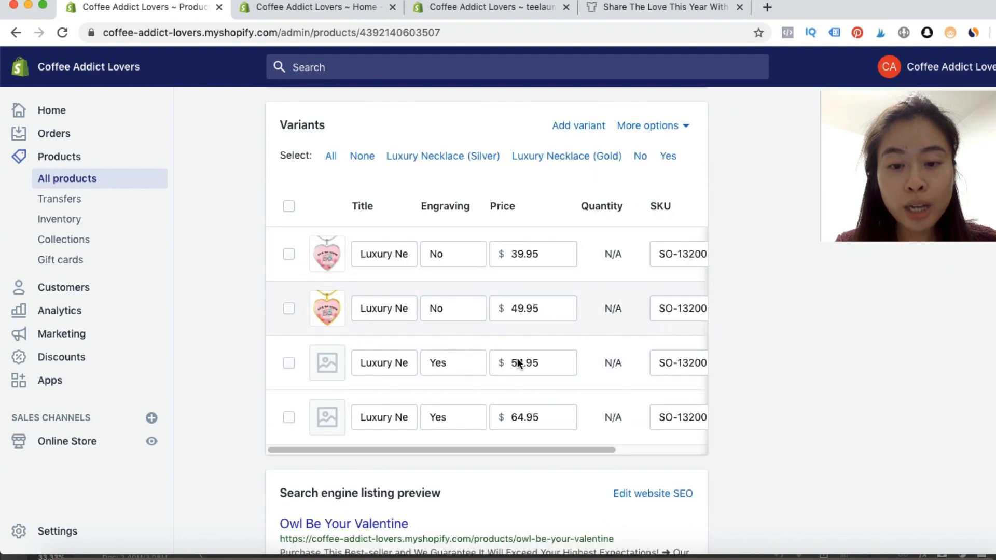
pyautogui.scroll(1, 498, 363)
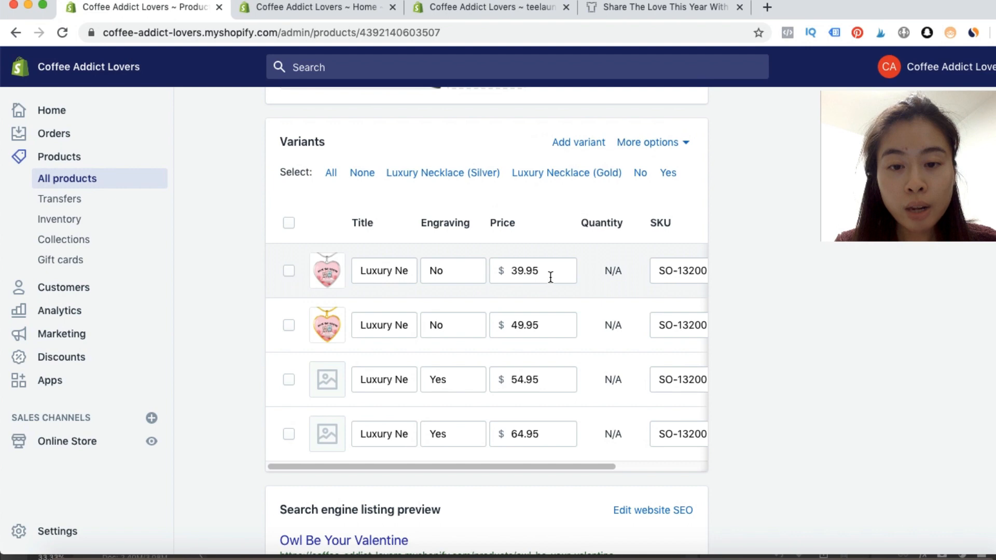
pyautogui.scroll(15, 541, 363)
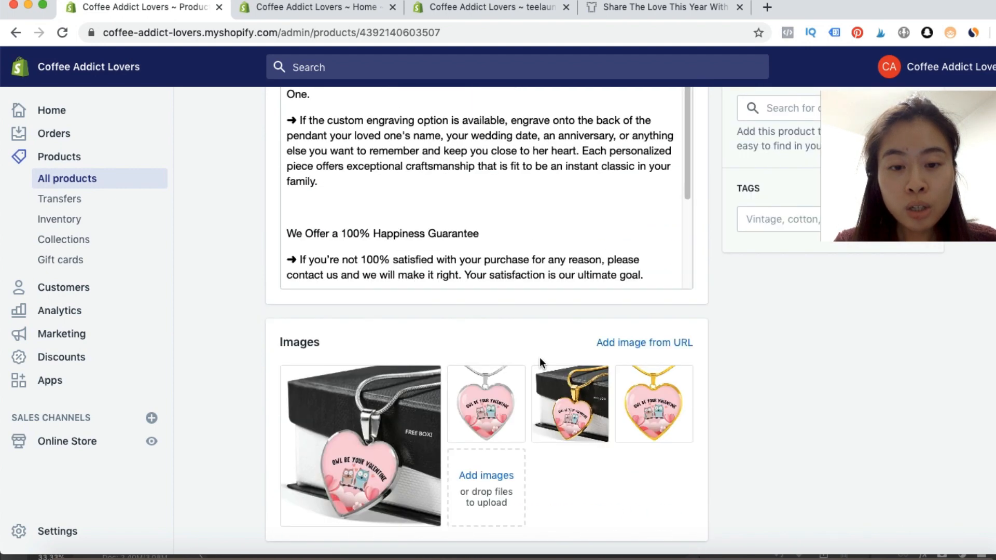
# View the "Owl Be Your Valentine" necklace in the online store and check its price and option selectors.
pyautogui.click(350, 168)
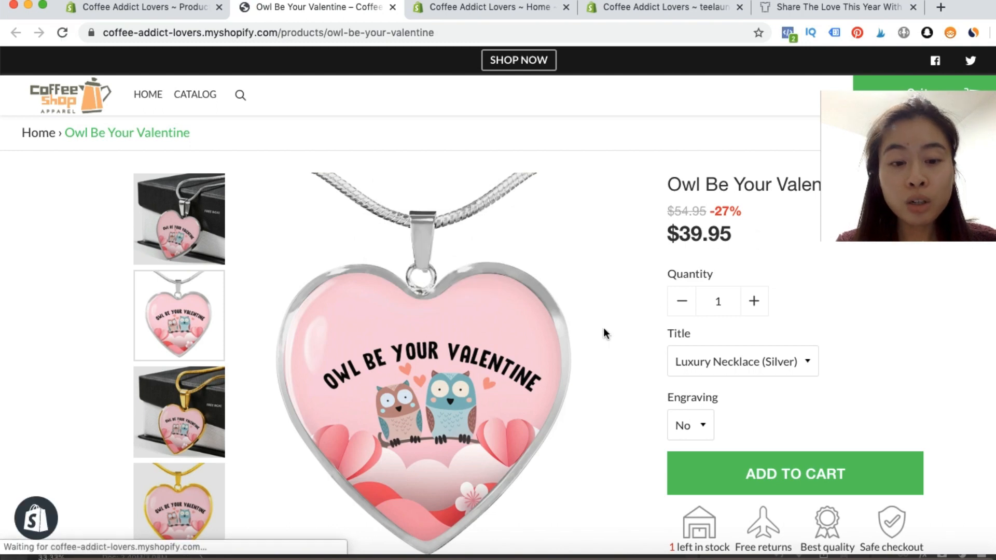
pyautogui.scroll(-2, 337, 305)
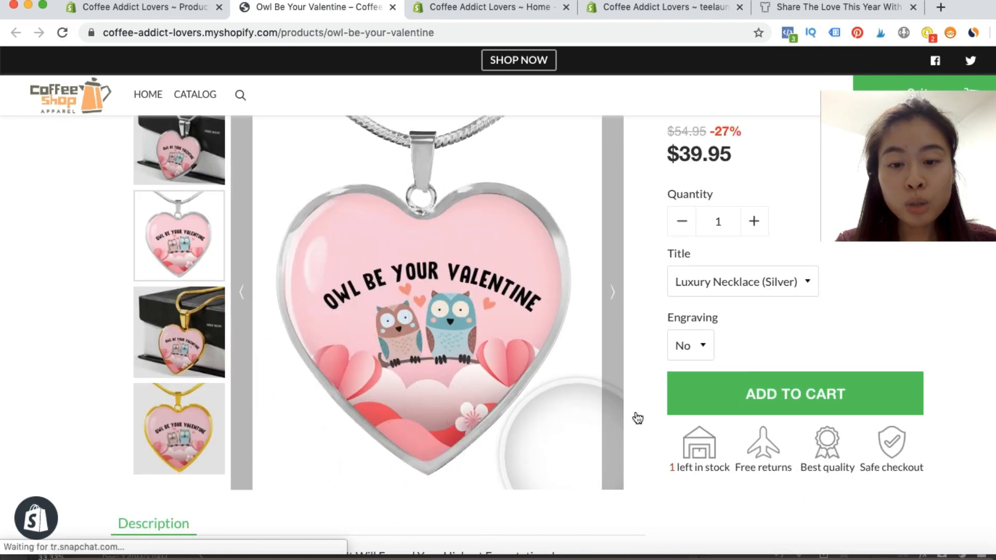
pyautogui.scroll(2, 806, 361)
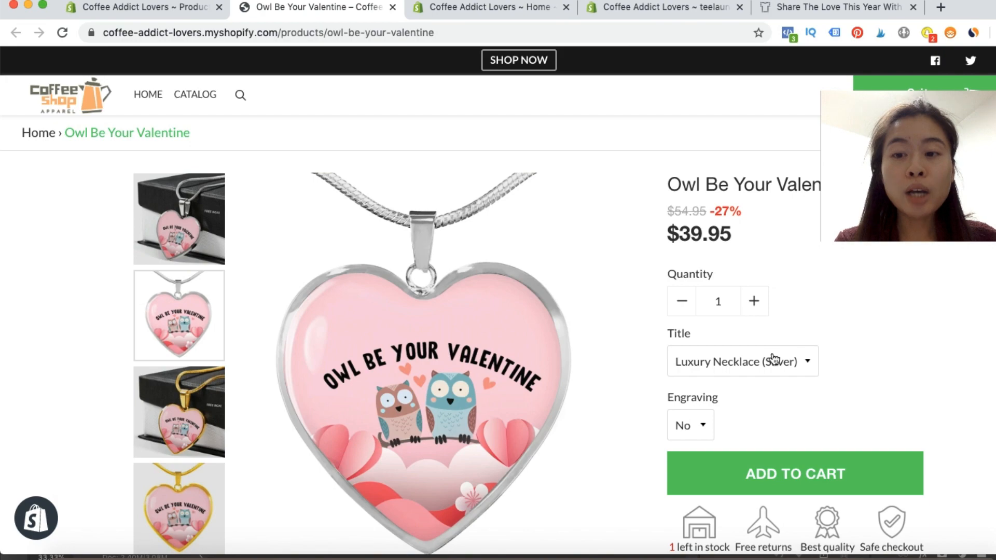
# Look through the silver and gold necklace photos in the storefront product gallery.
pyautogui.click(191, 250)
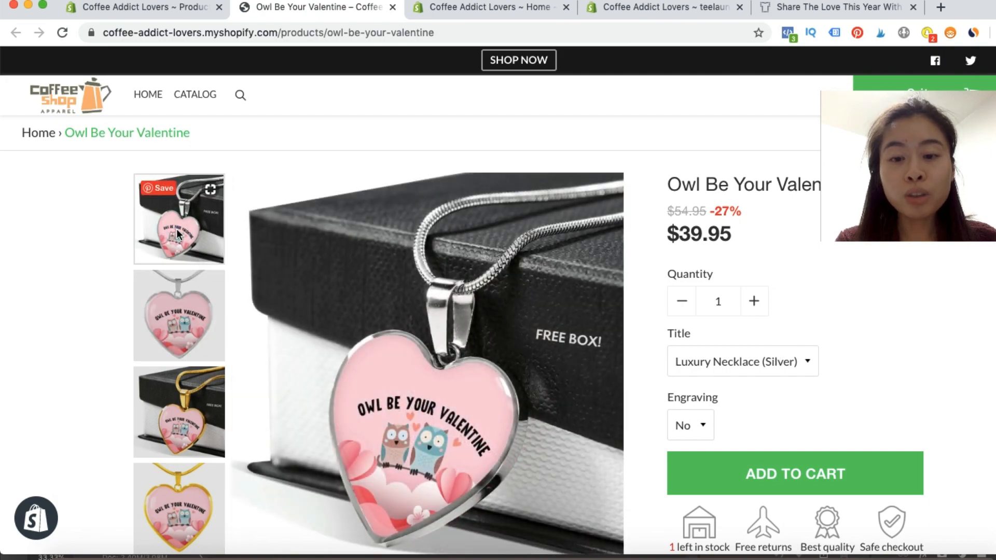
pyautogui.click(175, 309)
pyautogui.click(176, 391)
pyautogui.scroll(-1, 180, 406)
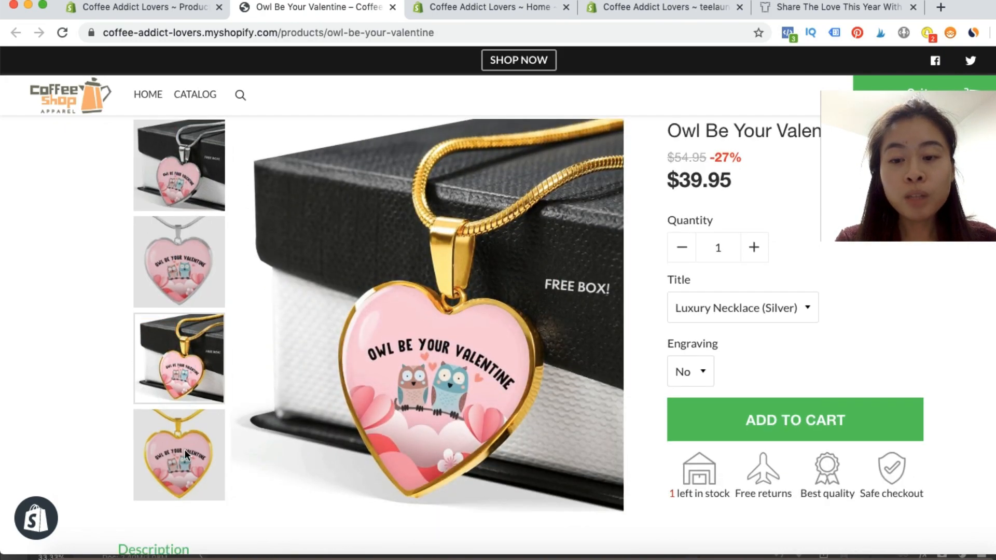
pyautogui.click(185, 449)
pyautogui.click(186, 201)
pyautogui.click(193, 264)
pyautogui.click(206, 357)
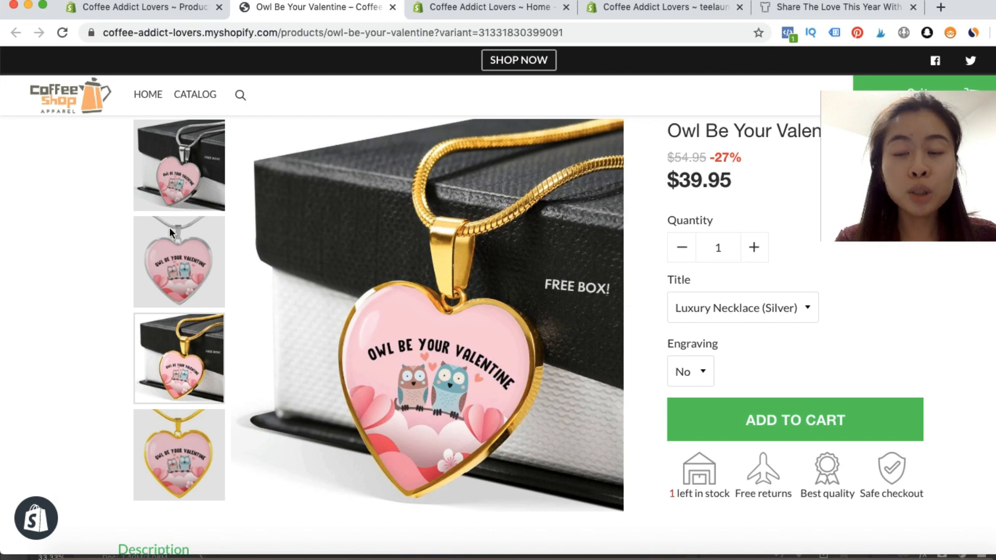
pyautogui.click(184, 269)
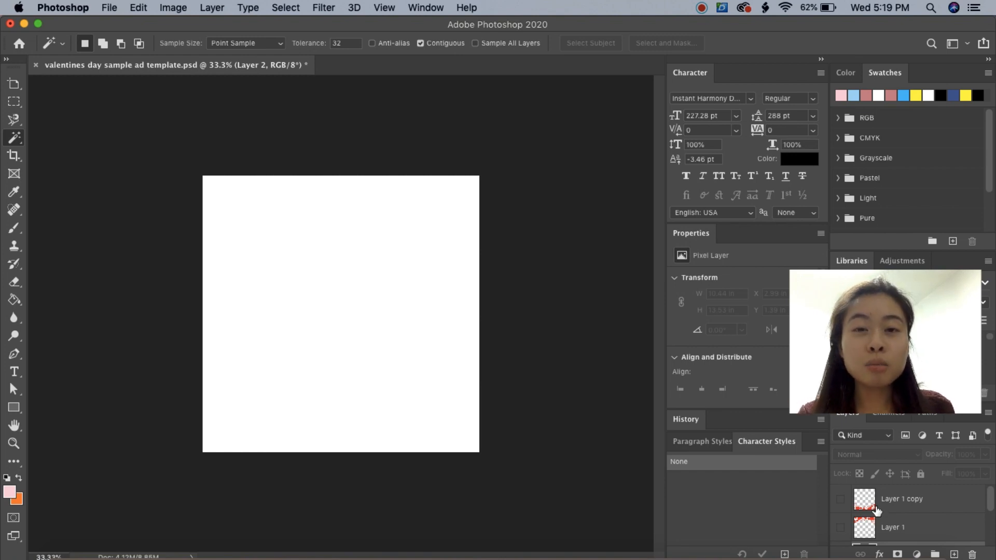
# In Photoshop, show the heart borders on Layer 1 and Layer 1 copy of the Valentine's ad template.
pyautogui.click(841, 527)
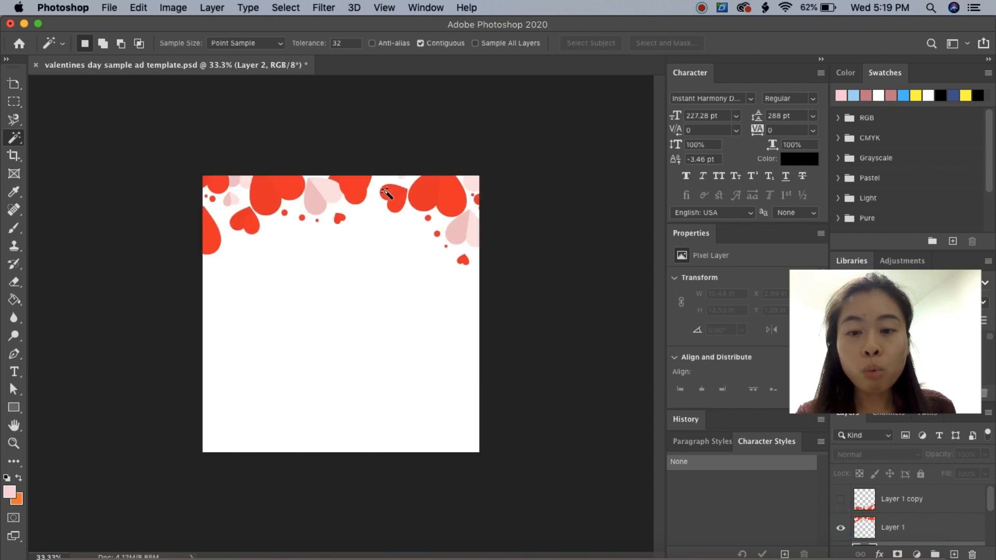
pyautogui.click(841, 499)
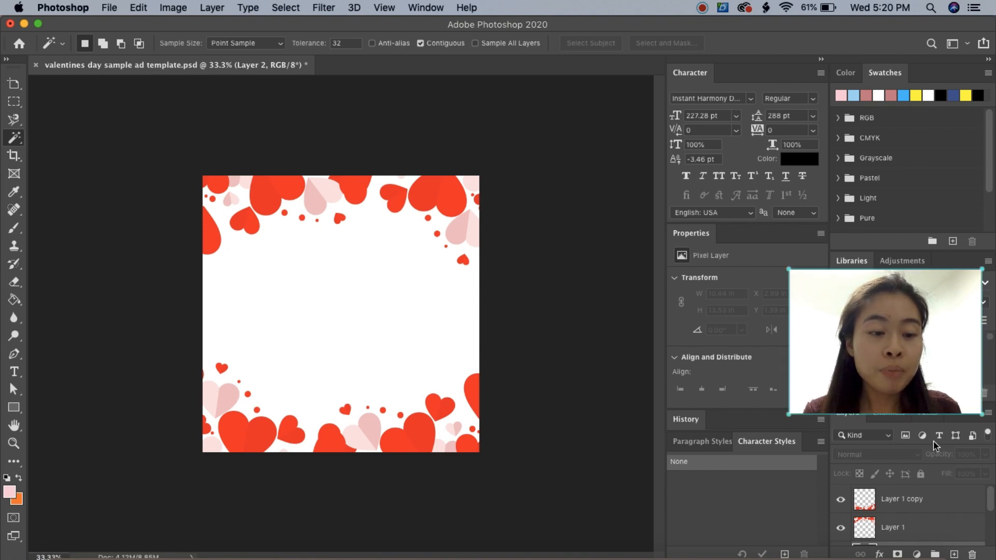
# Try the pink Rectangle 1 layer as the ad background, leaving it hidden.
pyautogui.scroll(-3, 907, 513)
pyautogui.scroll(-1, 907, 511)
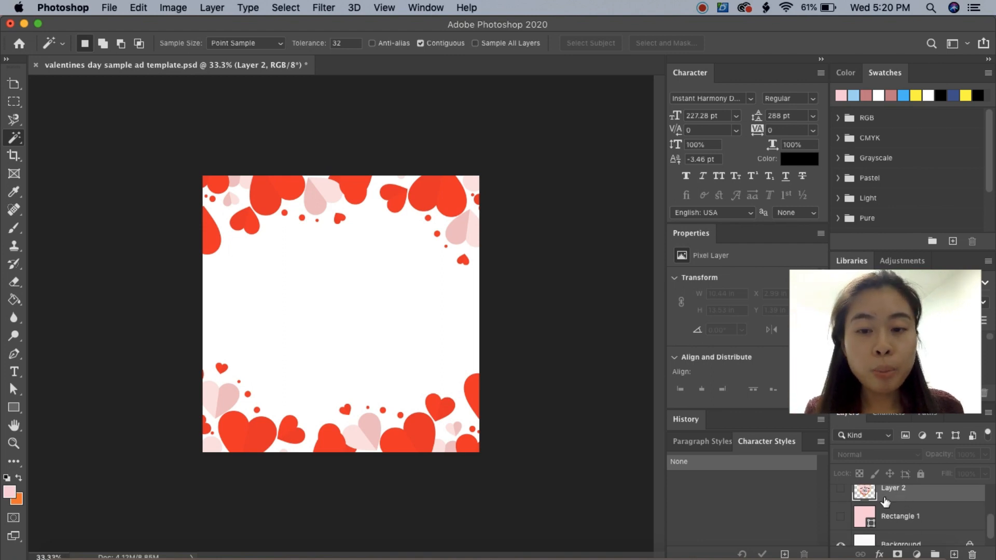
pyautogui.click(840, 517)
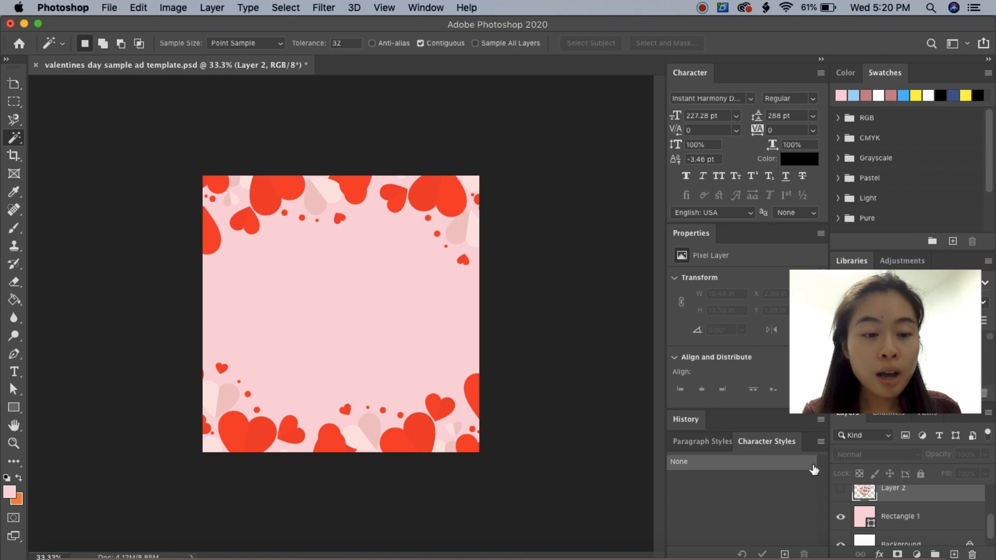
pyautogui.click(840, 517)
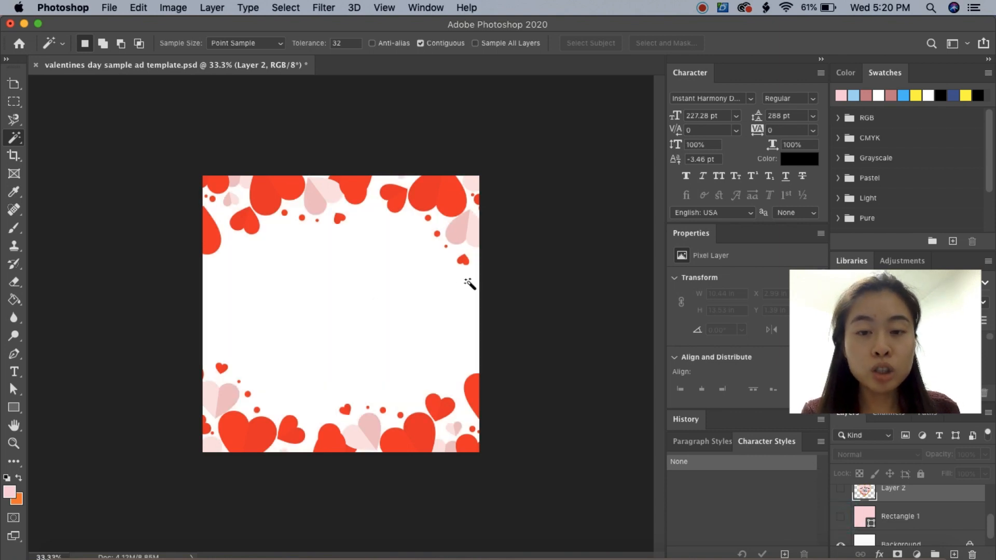
# Show the gold owl necklace on Layer 2 and enlarge it slightly with Free Transform.
pyautogui.scroll(1, 893, 513)
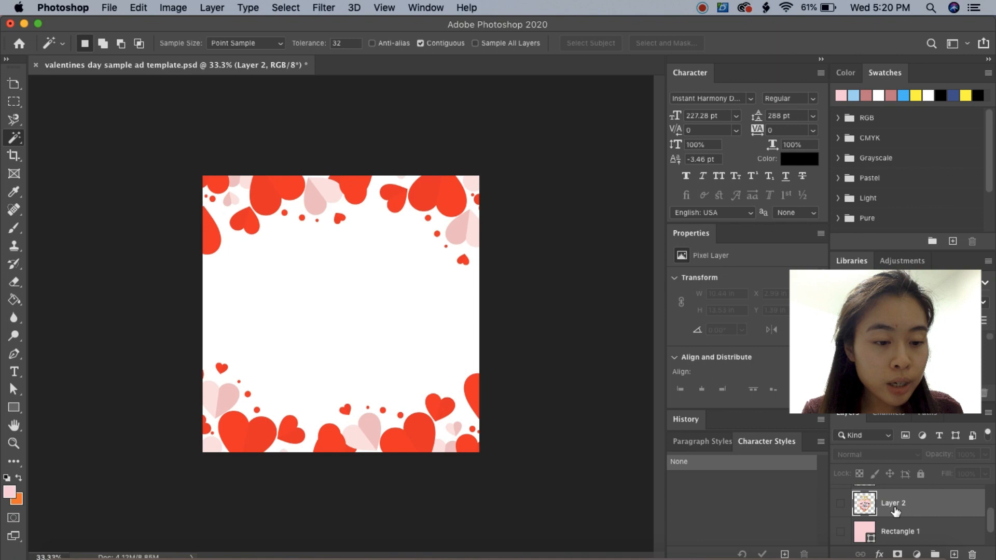
pyautogui.click(841, 504)
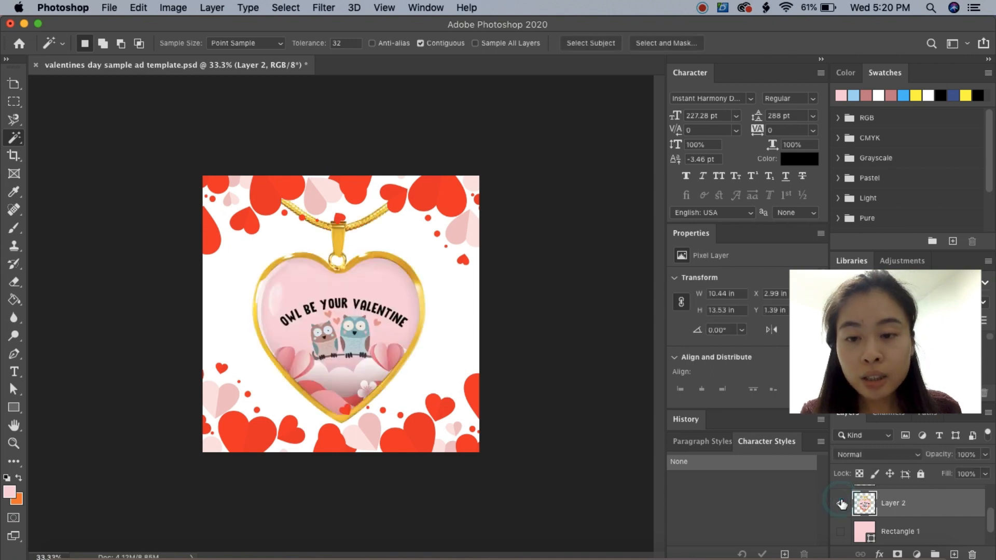
pyautogui.scroll(2, 902, 506)
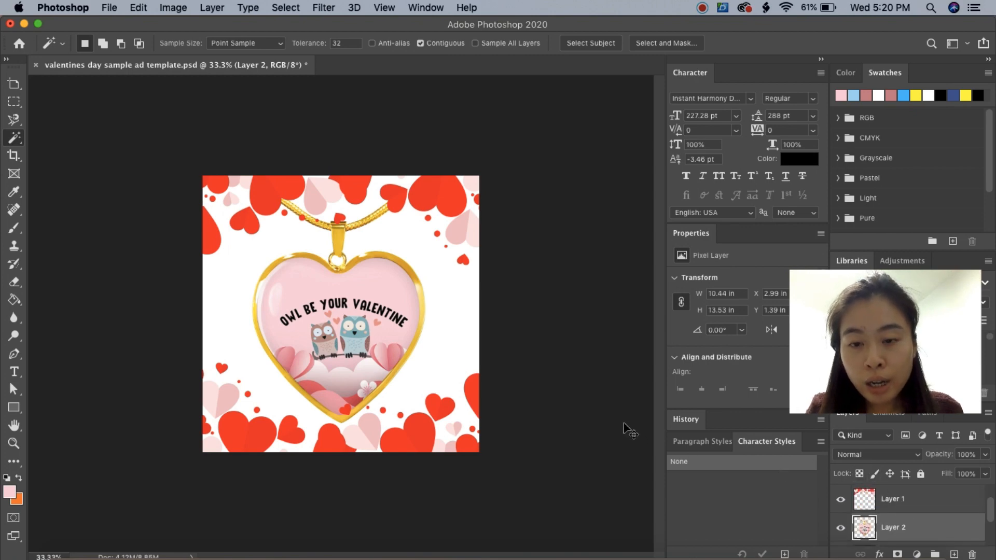
pyautogui.hotkey('ctrl', 't')
pyautogui.moveTo(426, 423)
pyautogui.mouseDown()
pyautogui.moveTo(469, 443)
pyautogui.moveTo(426, 424)
pyautogui.moveTo(399, 345)
pyautogui.moveTo(430, 423)
pyautogui.moveTo(445, 422)
pyautogui.moveTo(435, 420)
pyautogui.mouseUp()
pyautogui.press('Return')
pyautogui.press('w')
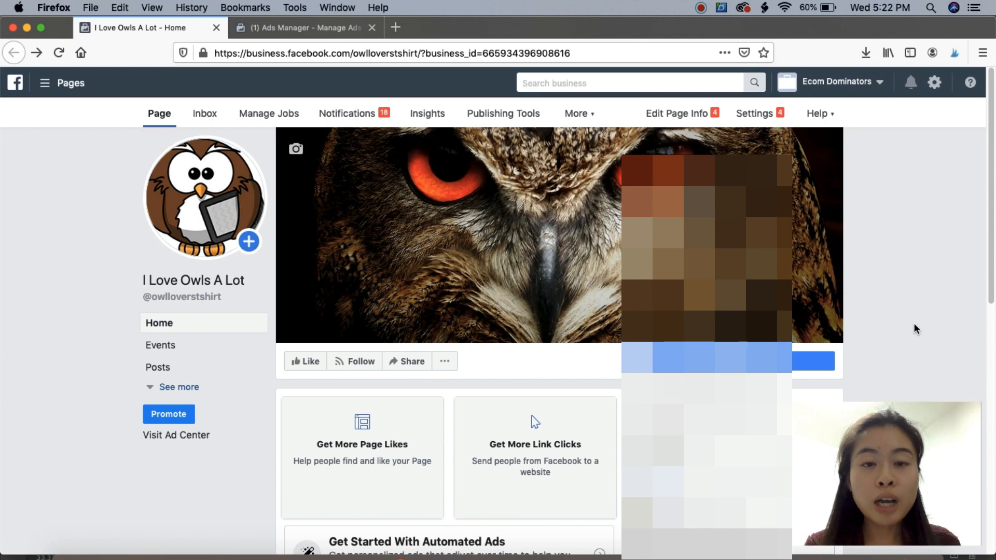
# Switch to the "I Love Owls A Lot" Facebook page in Firefox and add the necklace ad image to a new photo post.
pyautogui.scroll(-3, 555, 390)
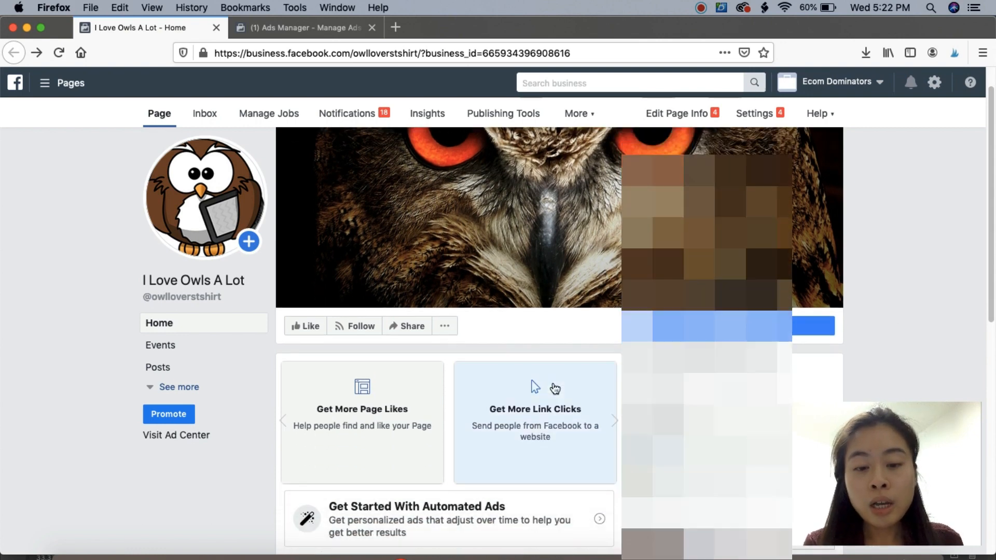
pyautogui.scroll(-4, 554, 390)
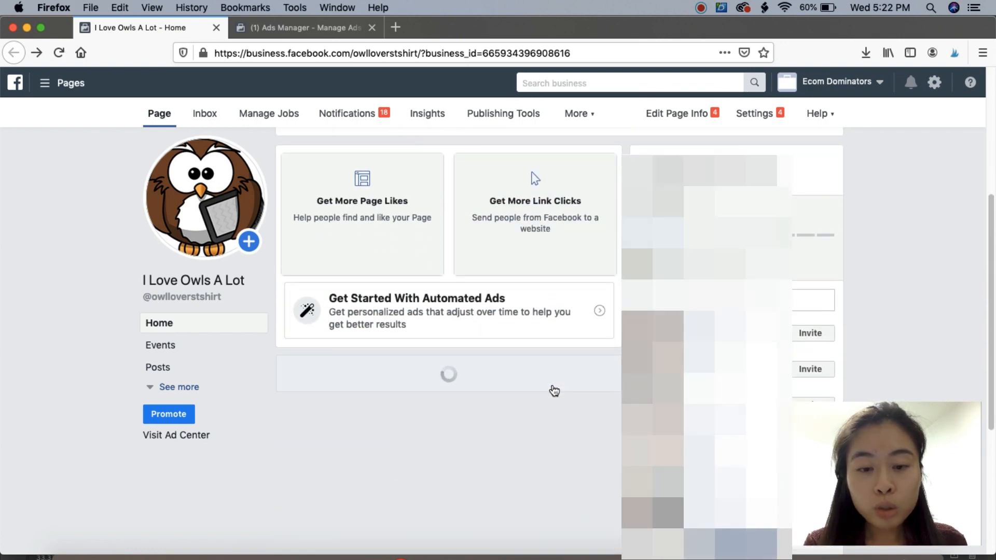
pyautogui.scroll(-4, 551, 384)
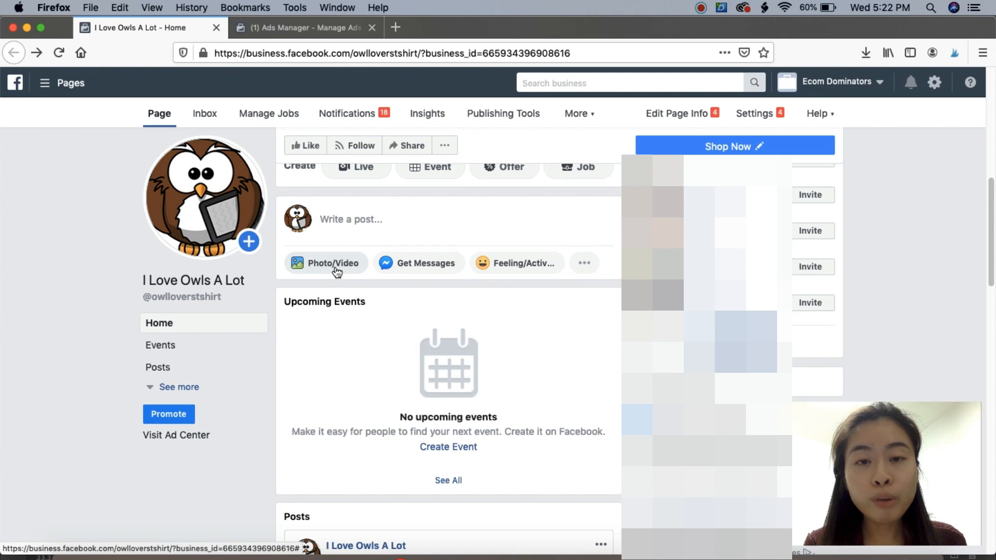
pyautogui.click(335, 267)
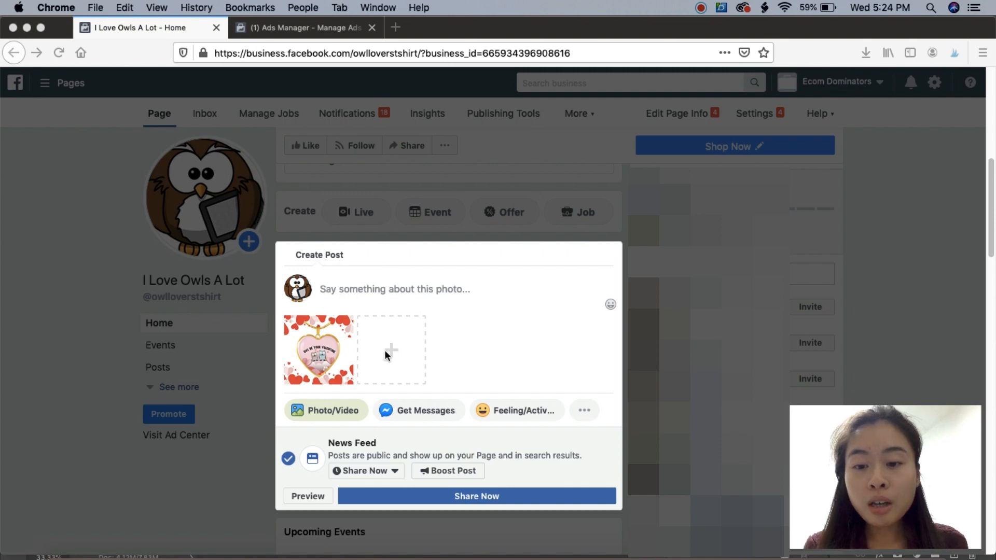
# Start the photo post's caption with the line "Are you looking for a Valentine's Day gift?".
pyautogui.click(347, 282)
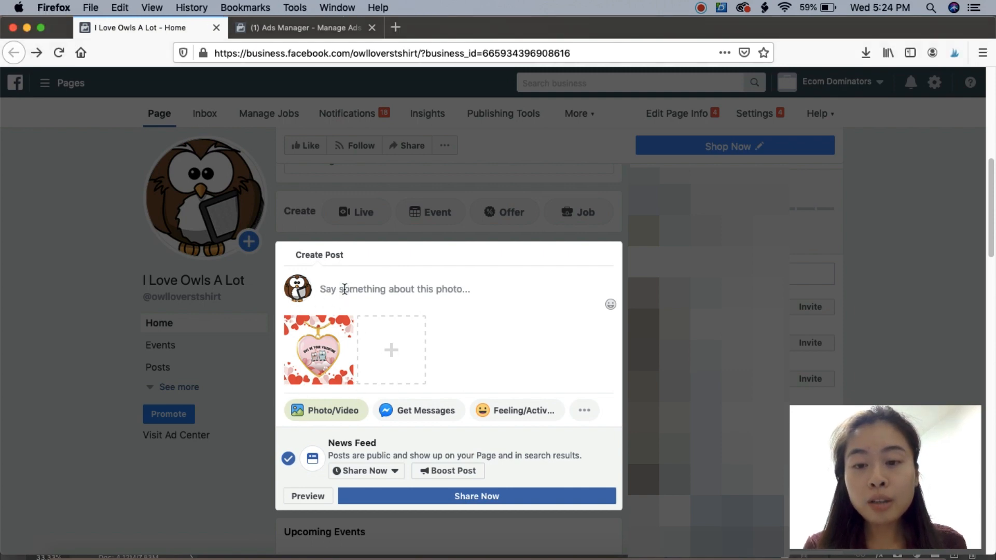
pyautogui.click(346, 288)
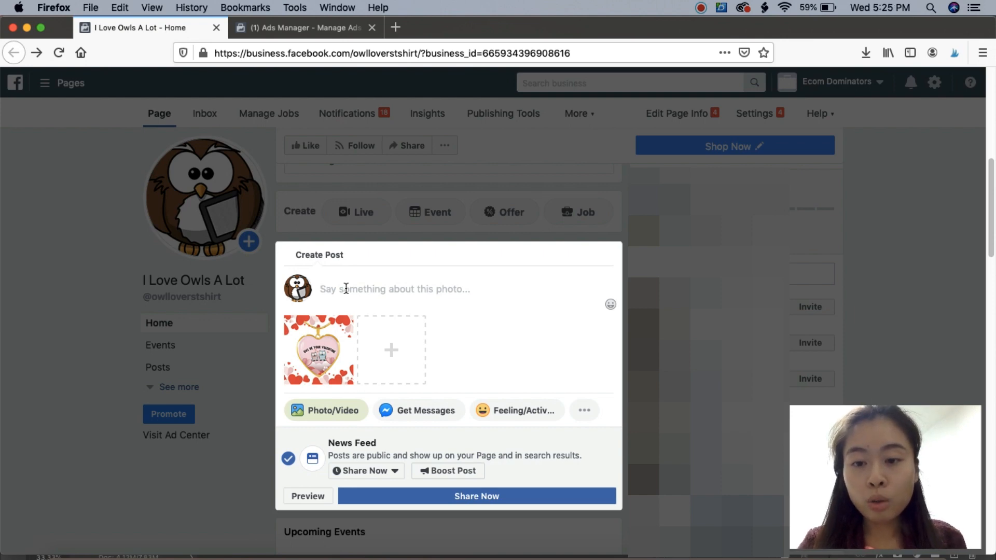
pyautogui.write('Are you ')
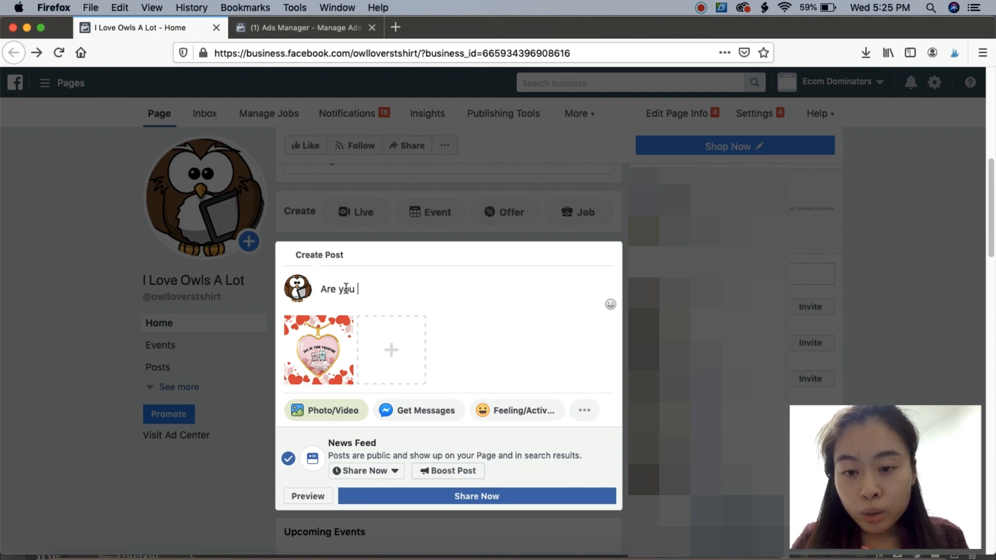
pyautogui.write('looking for')
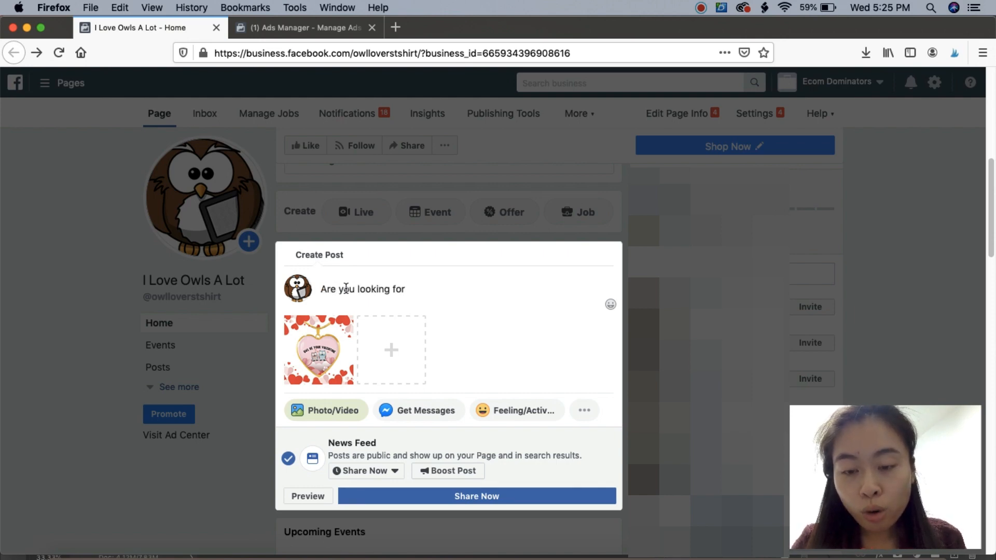
pyautogui.write(' a Valenti')
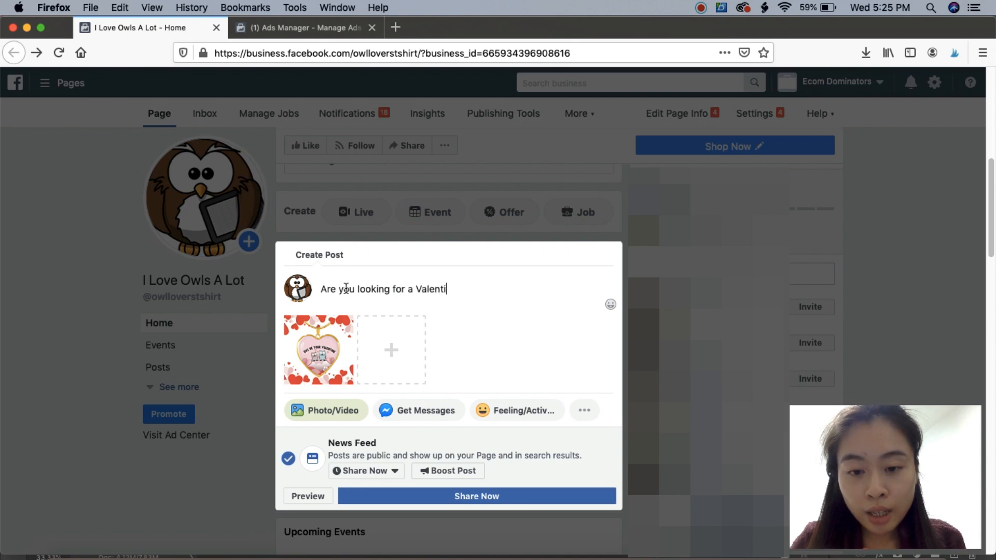
pyautogui.write("ne's Day gift?")
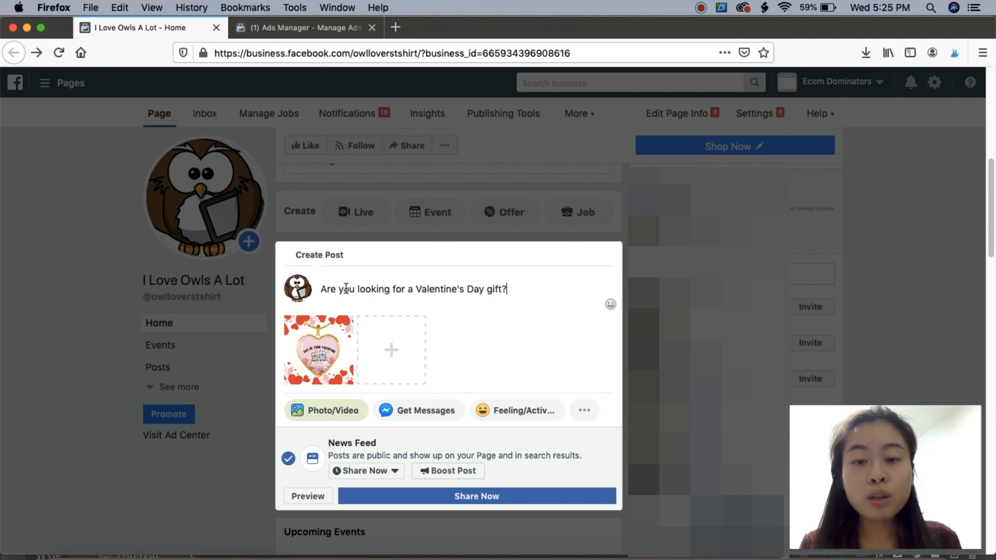
# Add a second caption line reading "Grab your here>>" to the photo post.
pyautogui.hotkey('shift', 'Return')
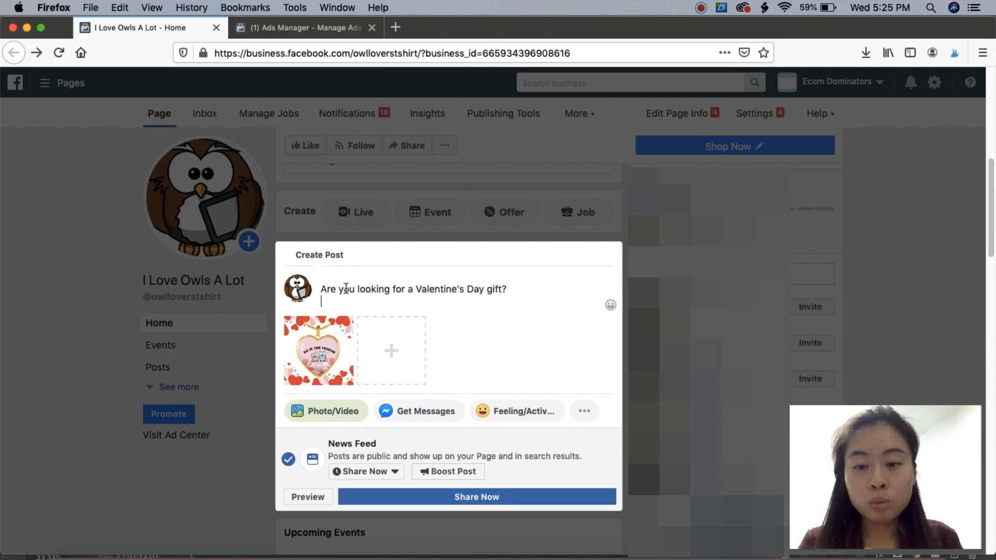
pyautogui.write('G')
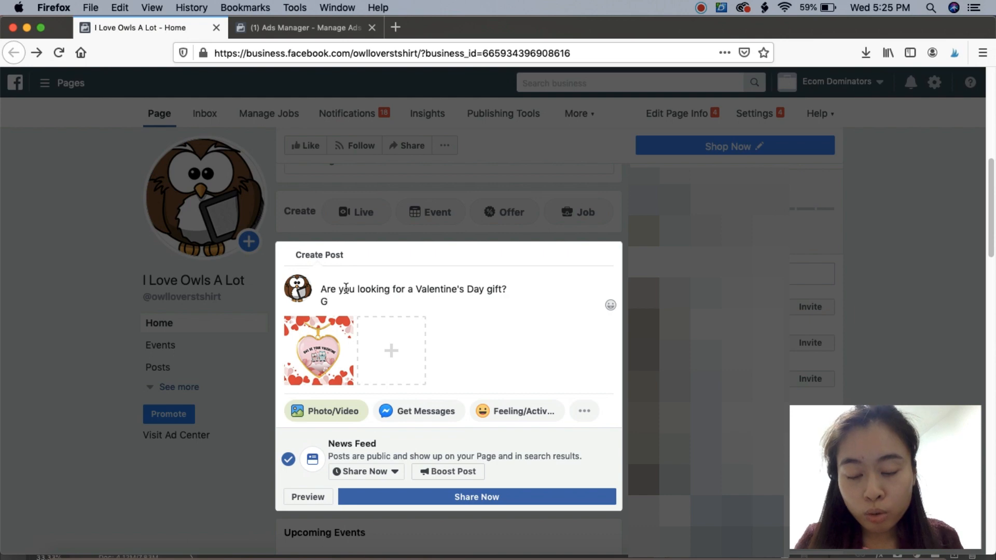
pyautogui.write('rab your')
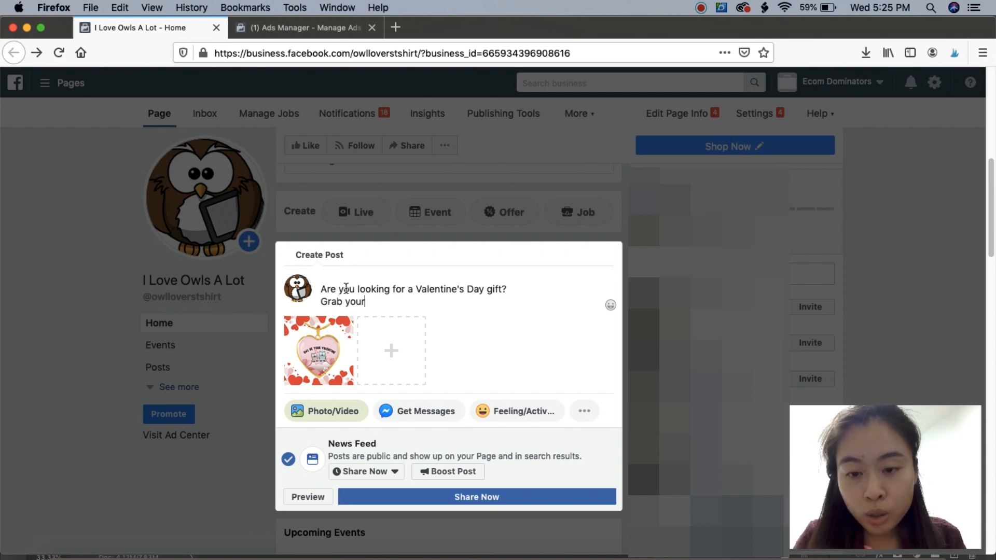
pyautogui.write(' here>>')
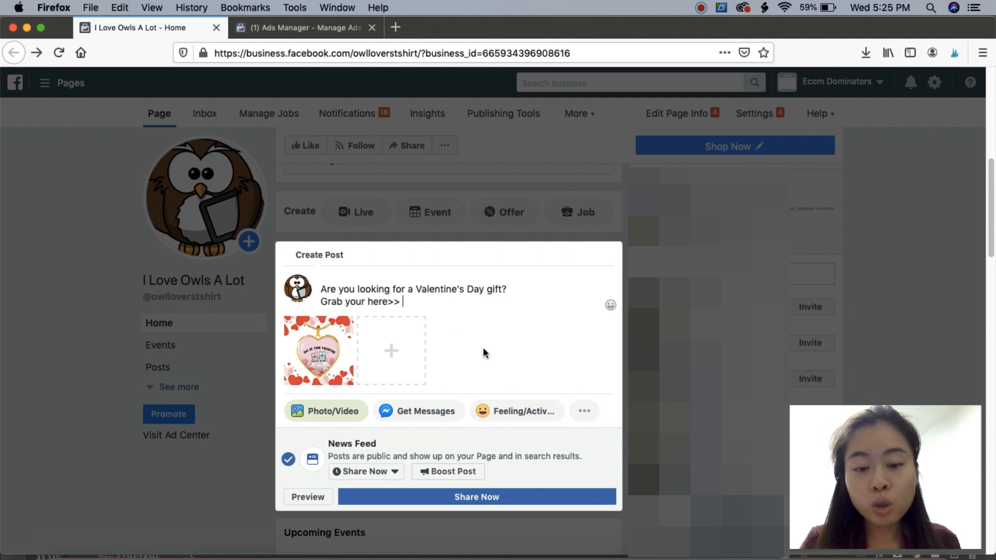
# Switch to the Owl Be Your Valentine product page in Chrome, reload it without the variant parameter and copy its address.
pyautogui.click(528, 555)
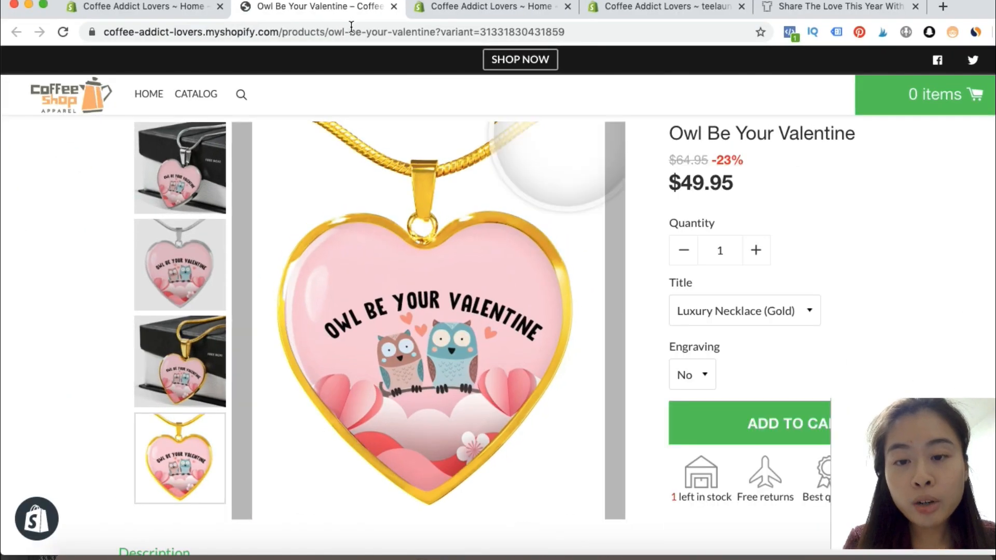
pyautogui.click(408, 32)
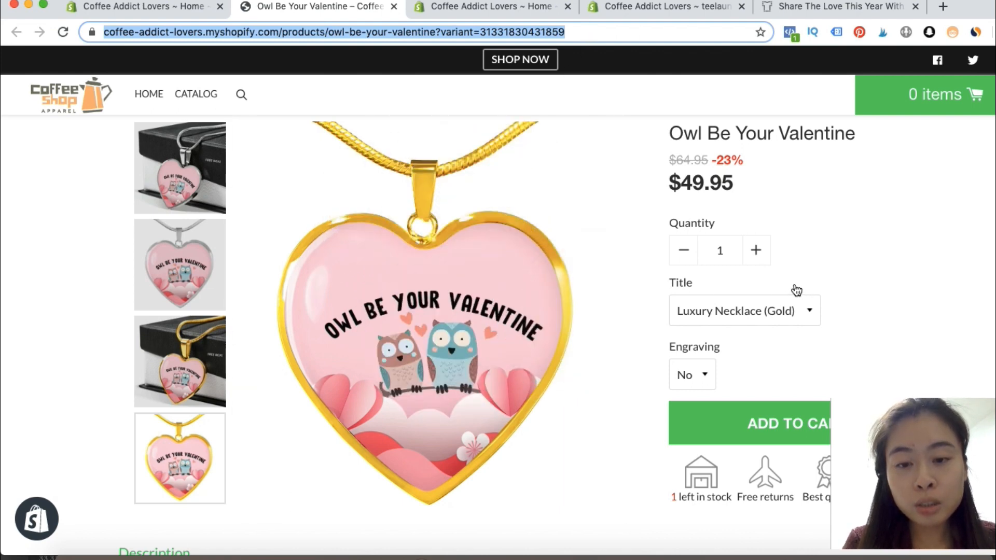
pyautogui.click(539, 31)
pyautogui.moveTo(629, 31); pyautogui.dragTo(481, 32)
pyautogui.press('BackSpace')
pyautogui.press('BackSpace')
pyautogui.press('BackSpace')
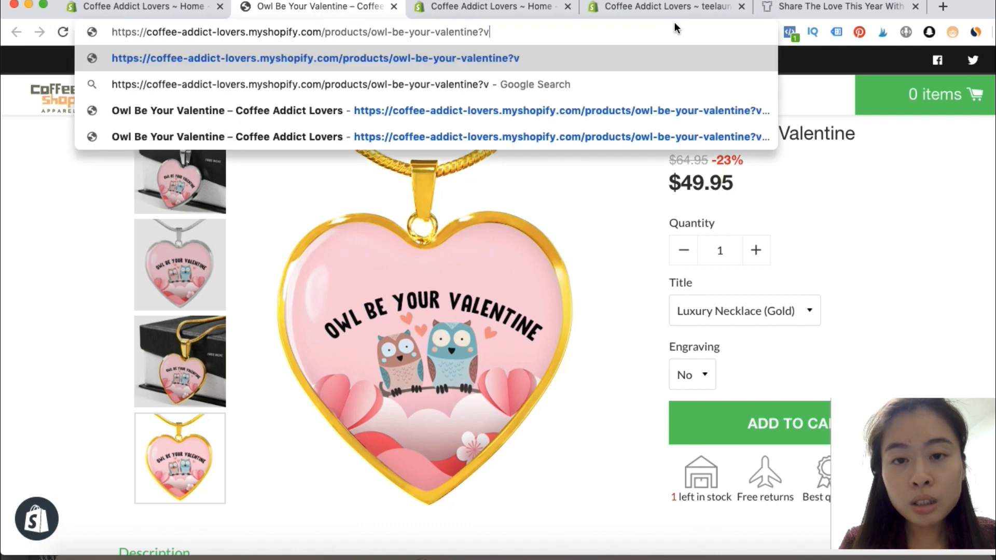
pyautogui.press('Return')
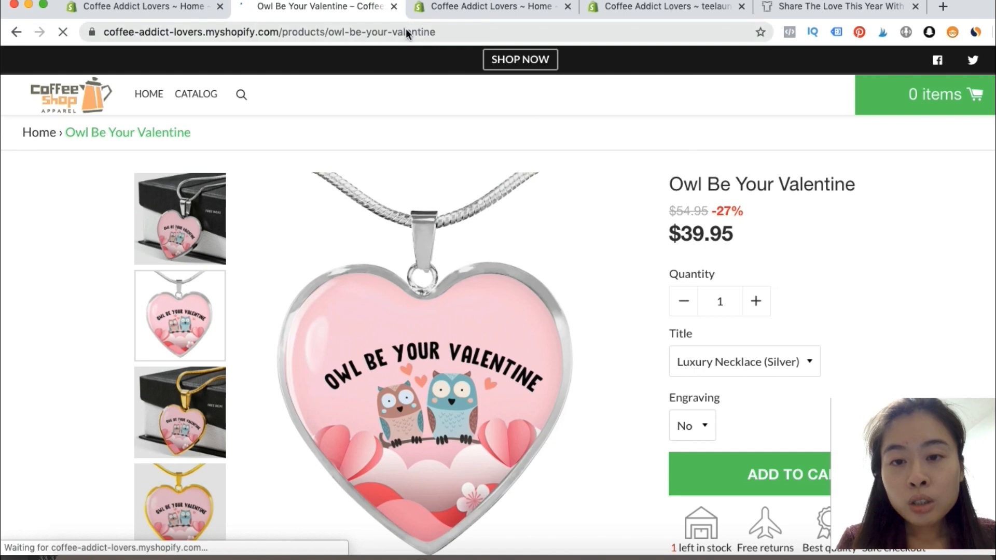
pyautogui.click(407, 31)
pyautogui.press('super+c')
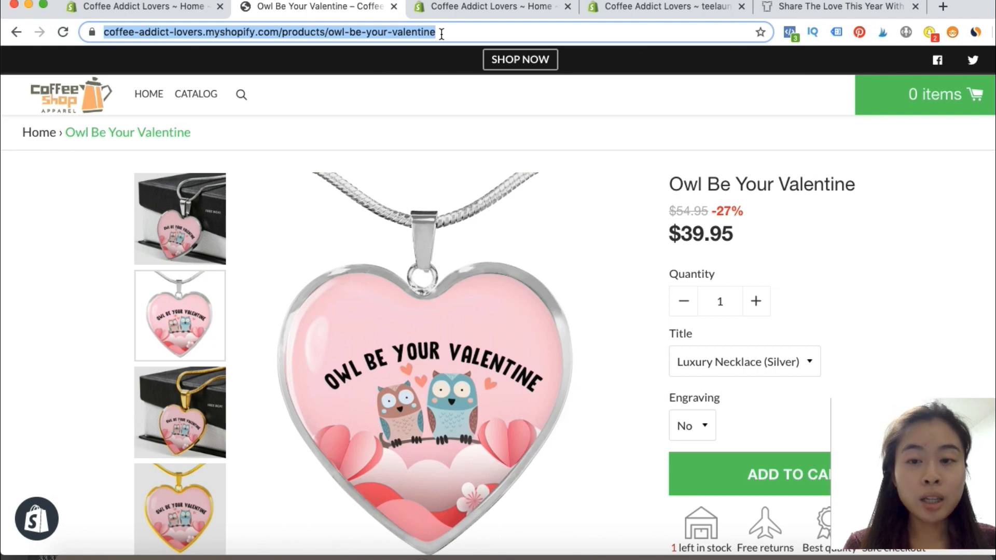
# Open the URL Redirects page from the online store's navigation settings in the Shopify admin.
pyautogui.click(148, 6)
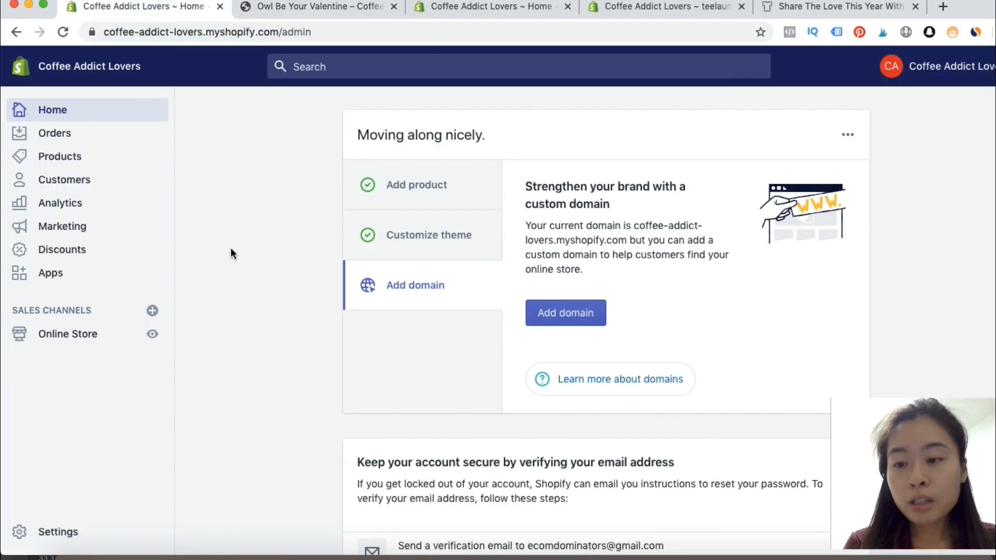
pyautogui.click(100, 336)
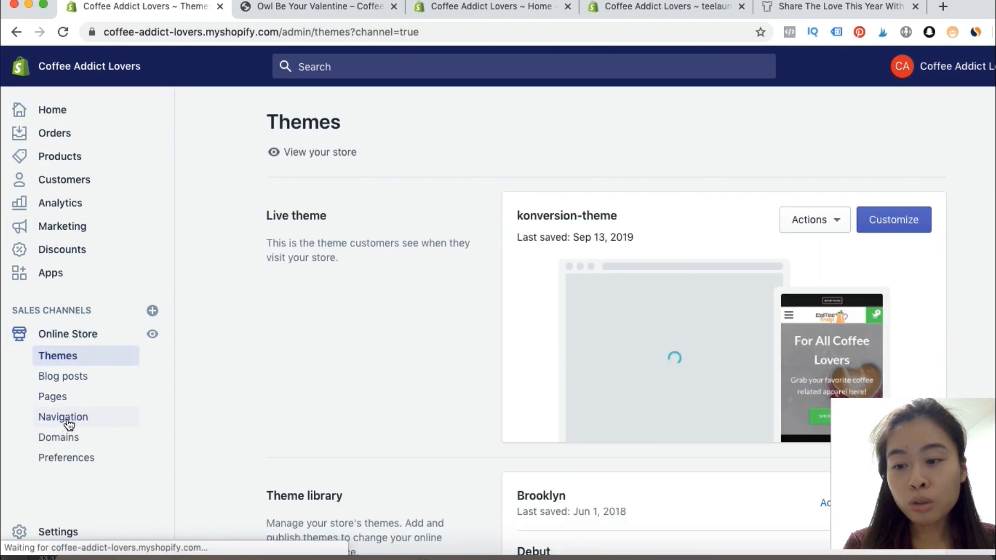
pyautogui.click(67, 421)
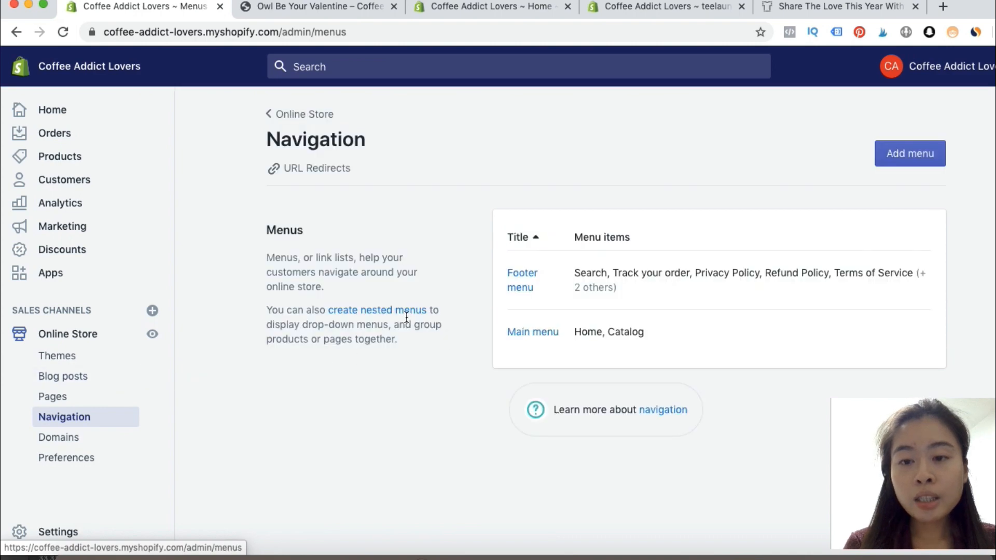
pyautogui.click(310, 169)
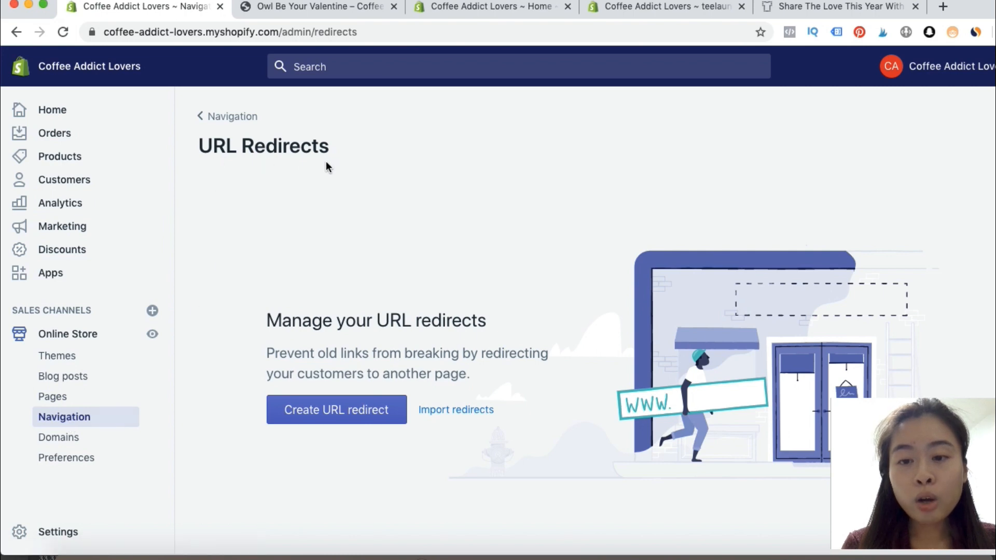
# Create and save a URL redirect from "gift" to the copied owl-be-your-valentine product address, and view the redirects list.
pyautogui.click(335, 409)
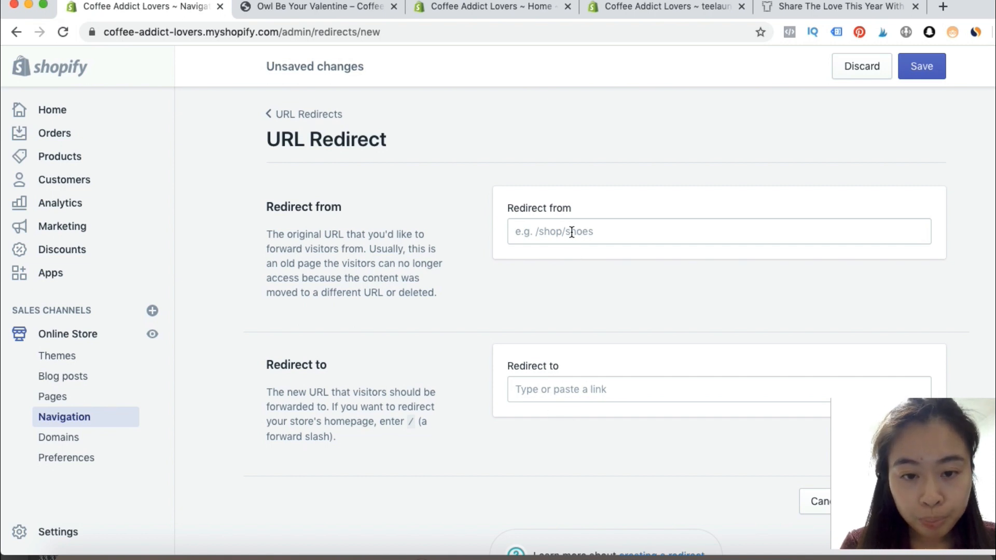
pyautogui.click(584, 394)
pyautogui.press('super+v')
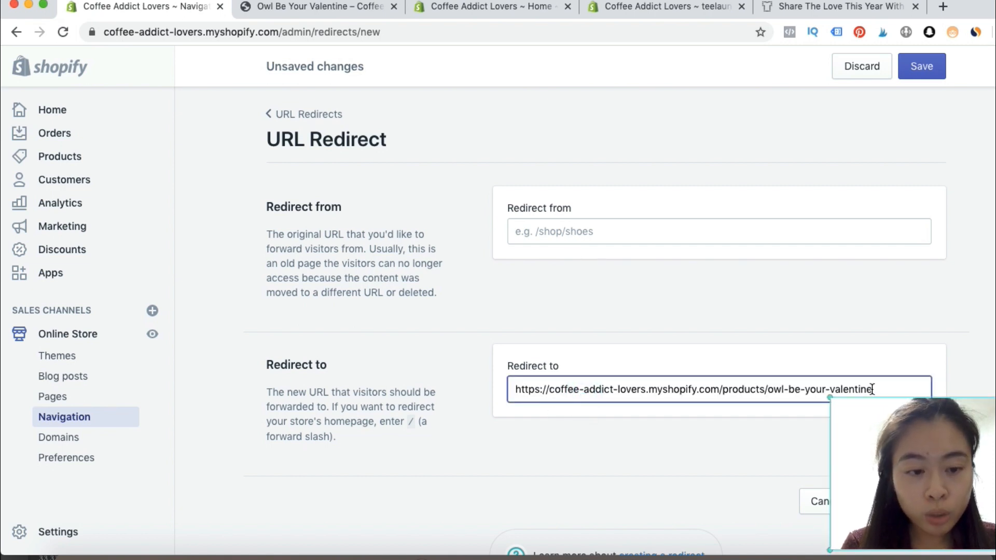
pyautogui.click(570, 231)
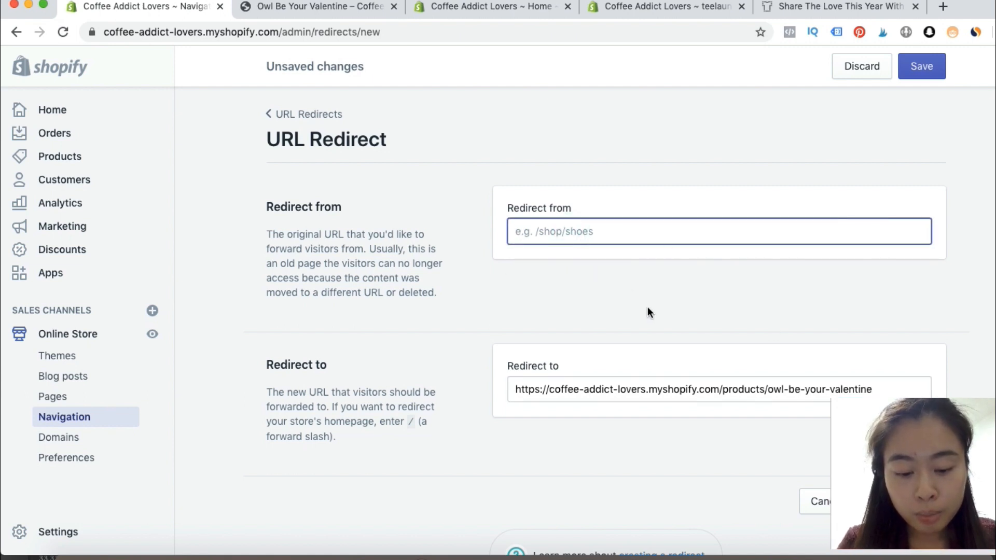
pyautogui.write('gift')
pyautogui.click(757, 155)
pyautogui.click(926, 65)
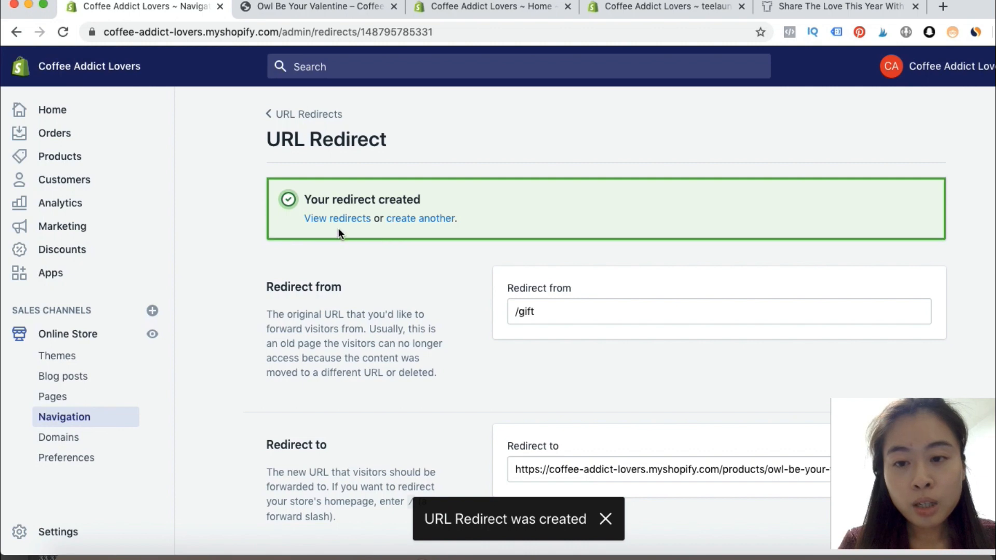
pyautogui.scroll(-3, 552, 395)
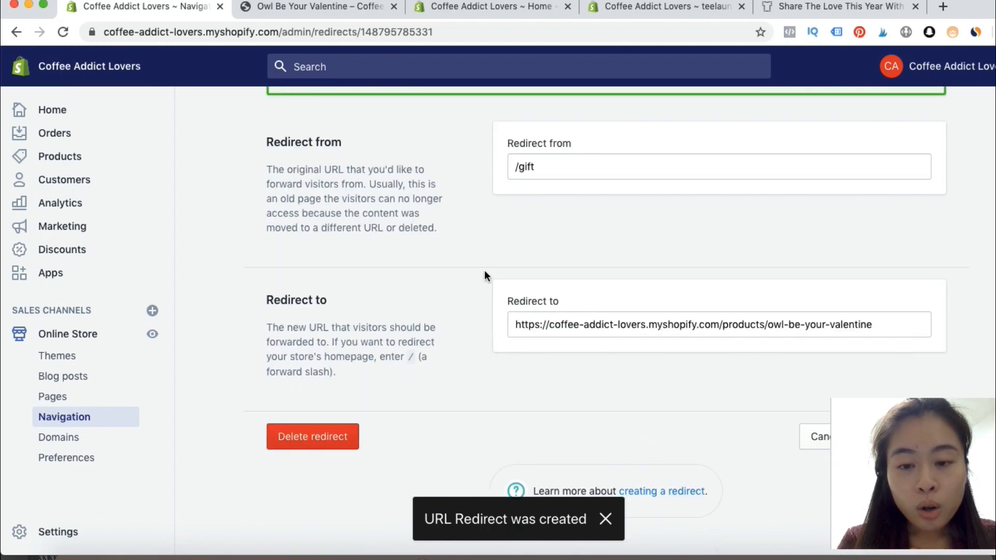
pyautogui.scroll(2, 467, 322)
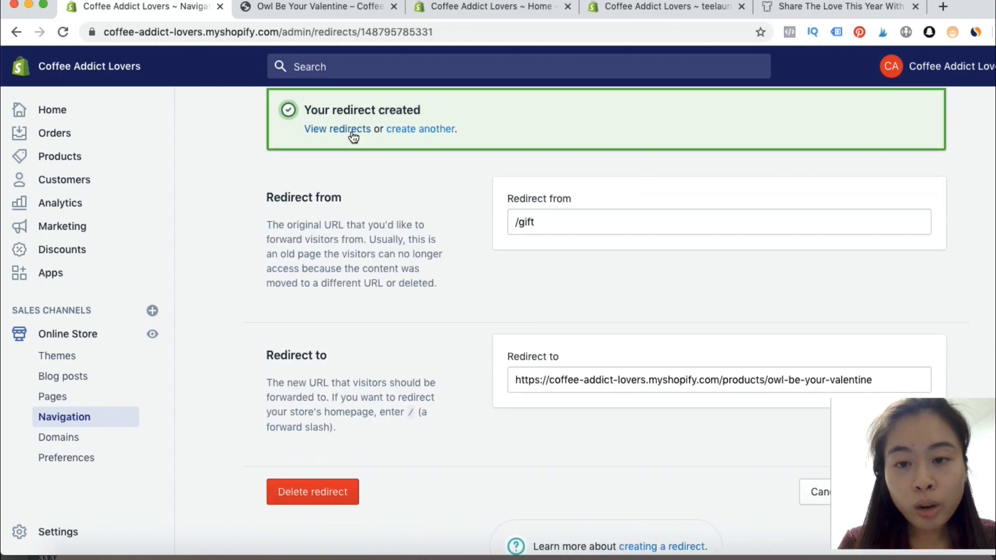
pyautogui.click(352, 131)
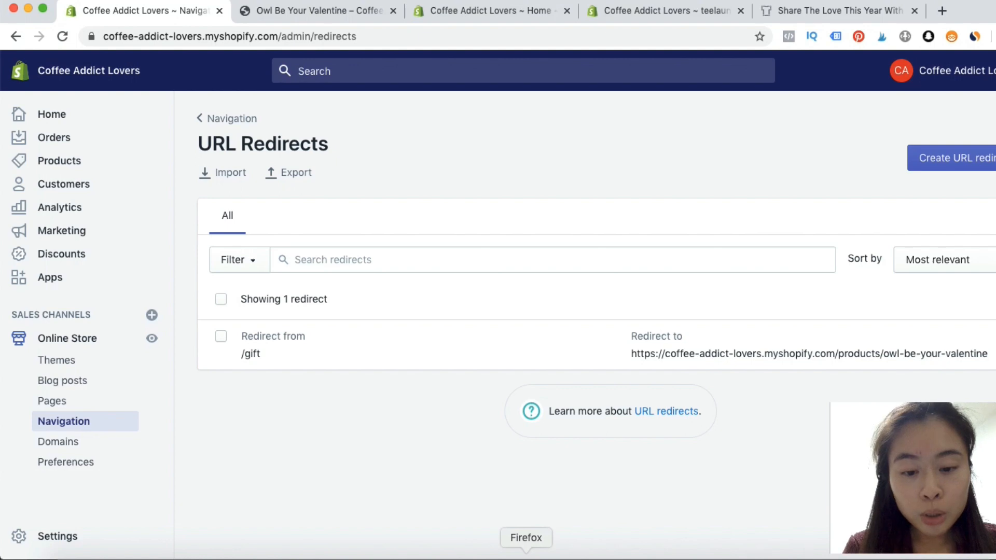
pyautogui.click(368, 9)
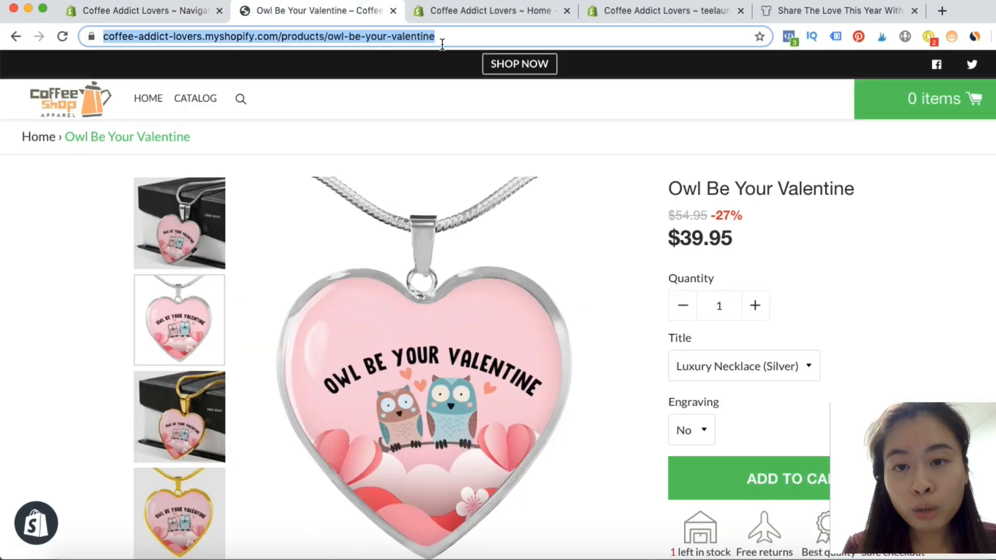
pyautogui.click(472, 36)
pyautogui.moveTo(480, 36); pyautogui.dragTo(319, 38)
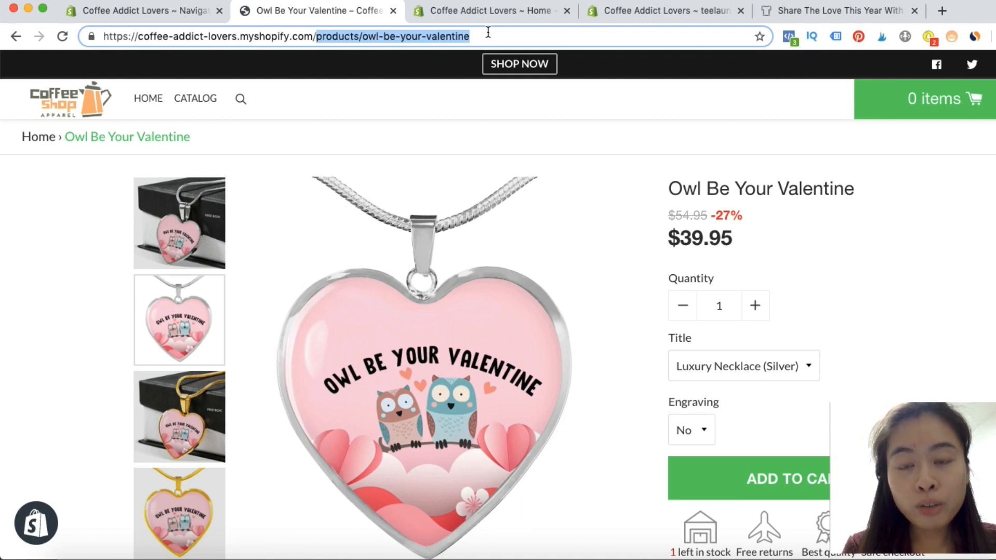
pyautogui.press('BackSpace')
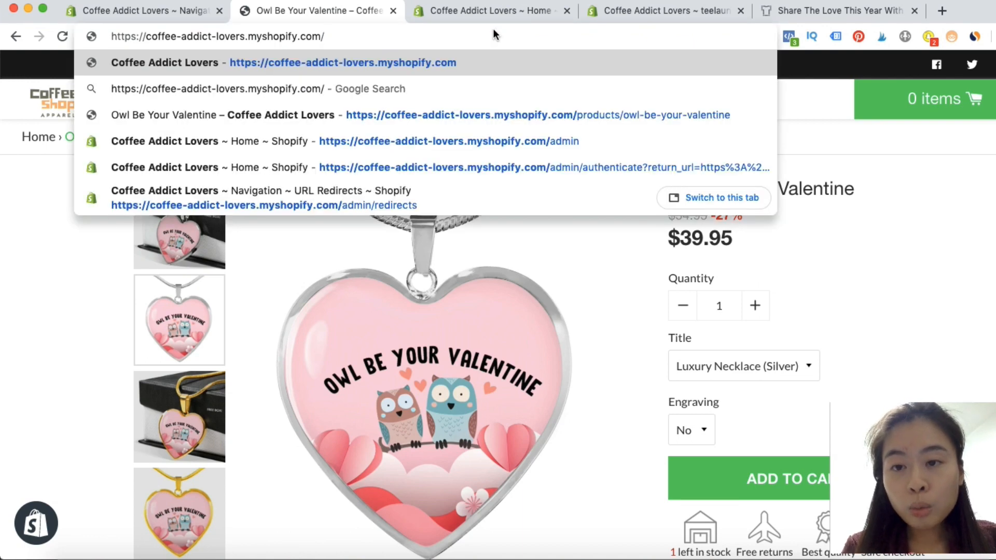
pyautogui.write('gify')
pyautogui.press('BackSpace')
pyautogui.write('t')
pyautogui.click(401, 41)
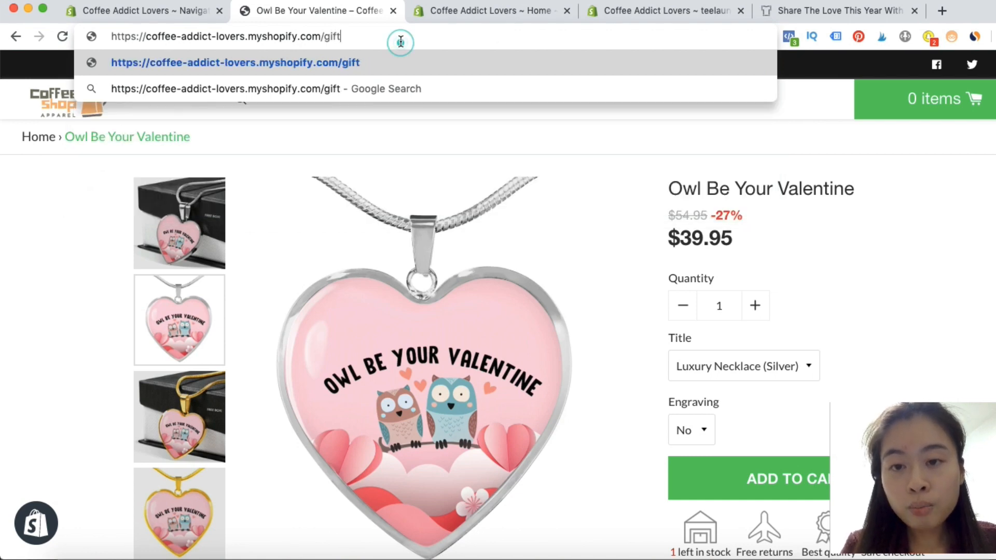
pyautogui.press('Return')
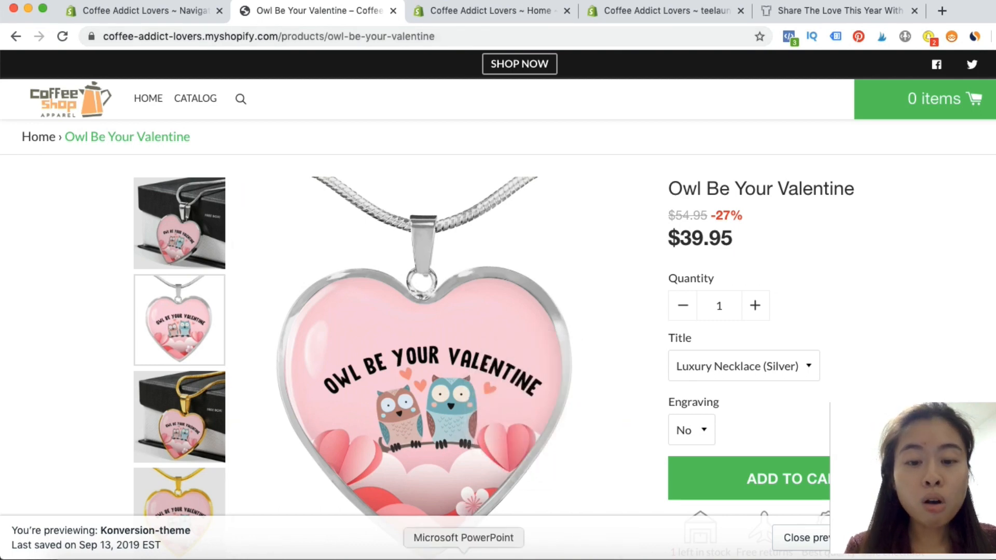
pyautogui.click(525, 559)
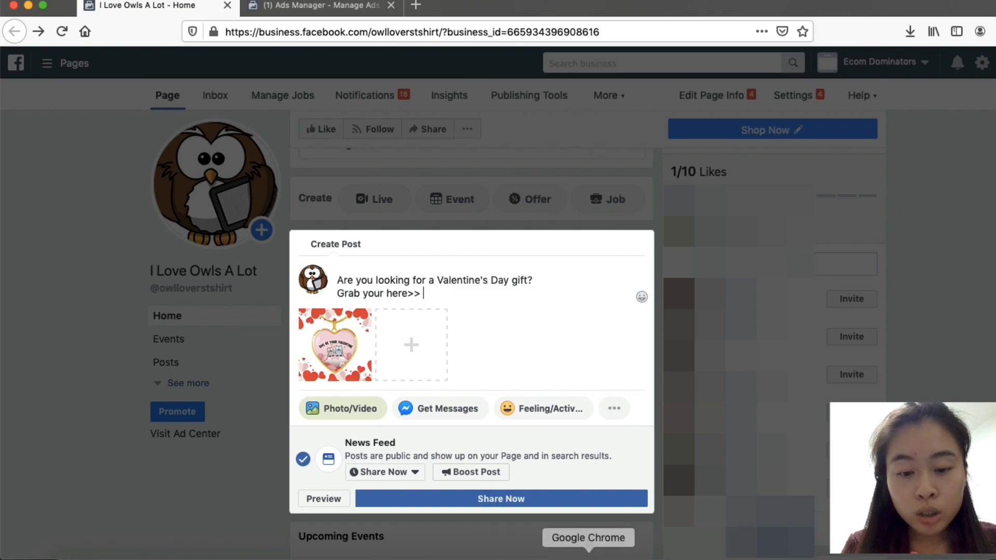
pyautogui.click(588, 558)
pyautogui.moveTo(103, 36); pyautogui.dragTo(277, 39)
pyautogui.press('super+c')
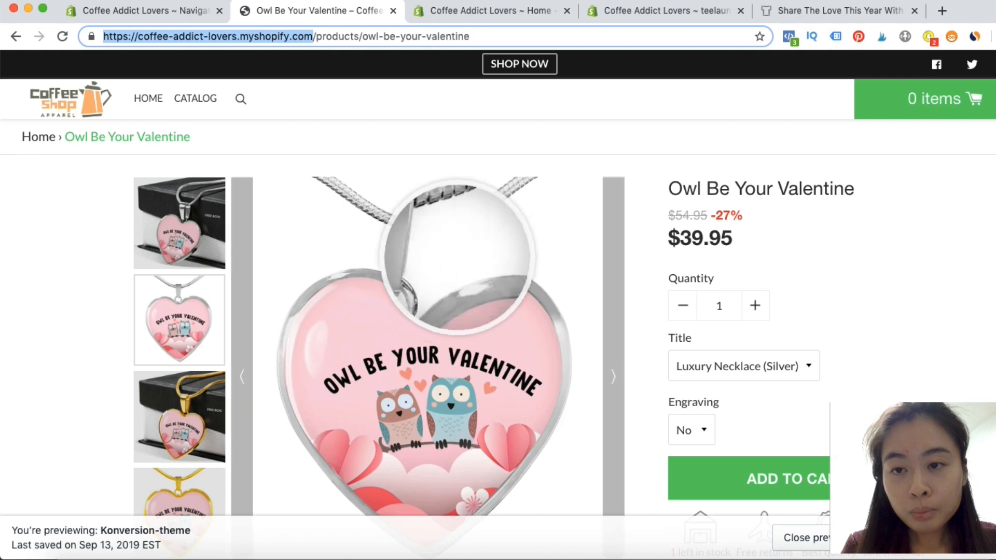
pyautogui.click(525, 555)
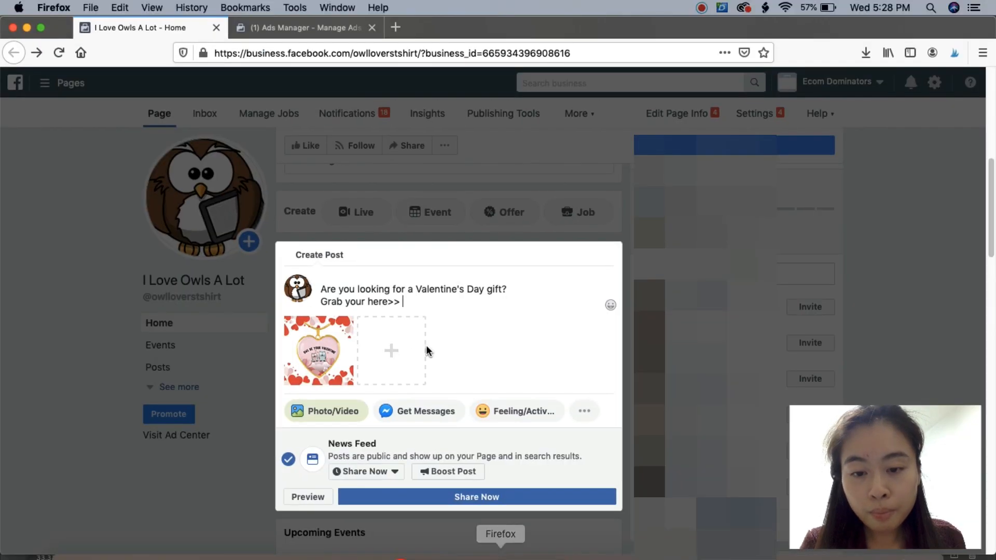
pyautogui.press('super+v')
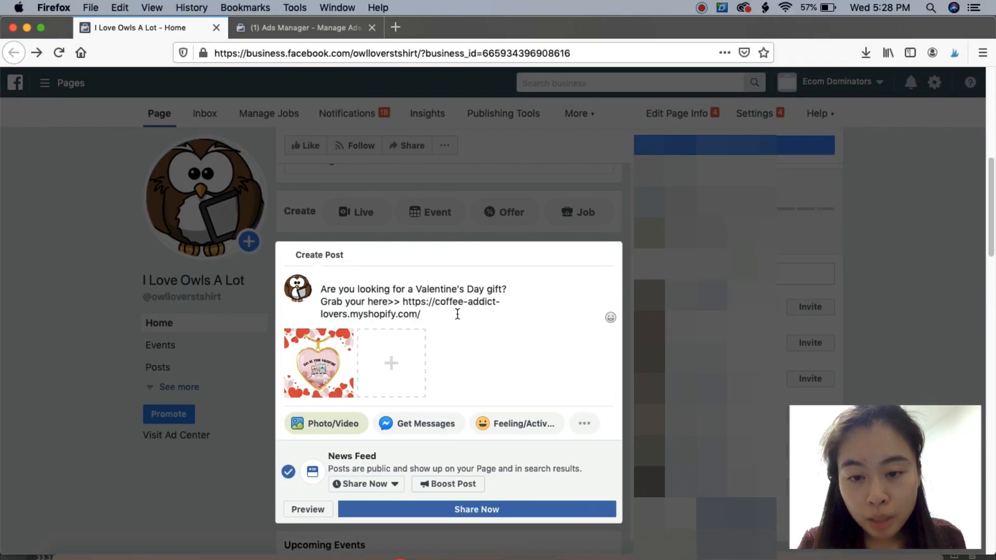
# Complete the store link in the post with "gift" and start a new line below it.
pyautogui.write('gift')
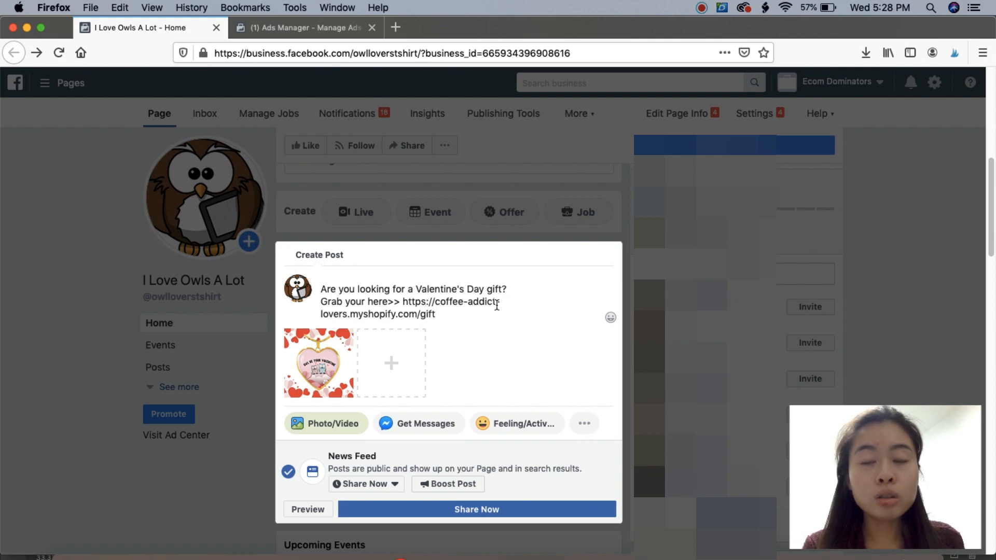
pyautogui.press('Return')
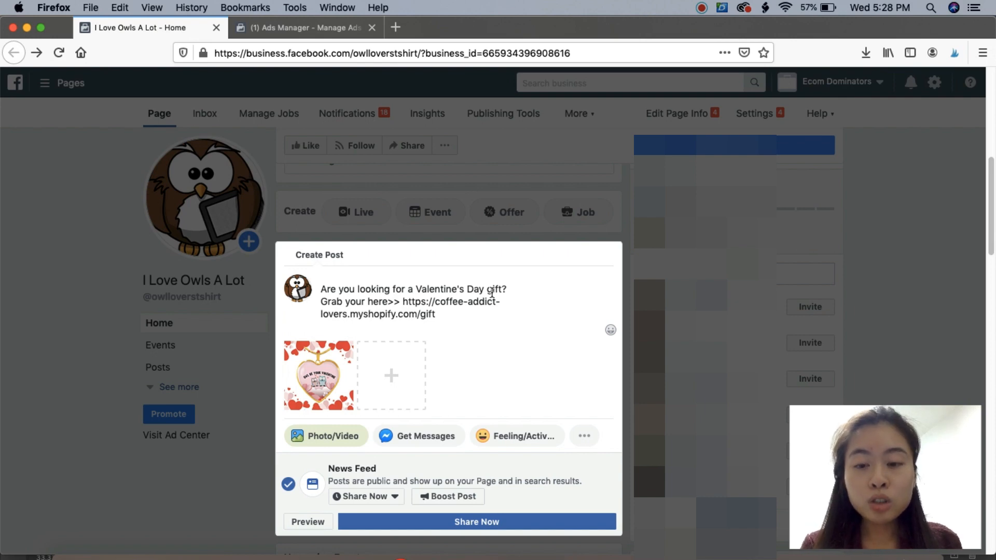
pyautogui.write('Limited time only')
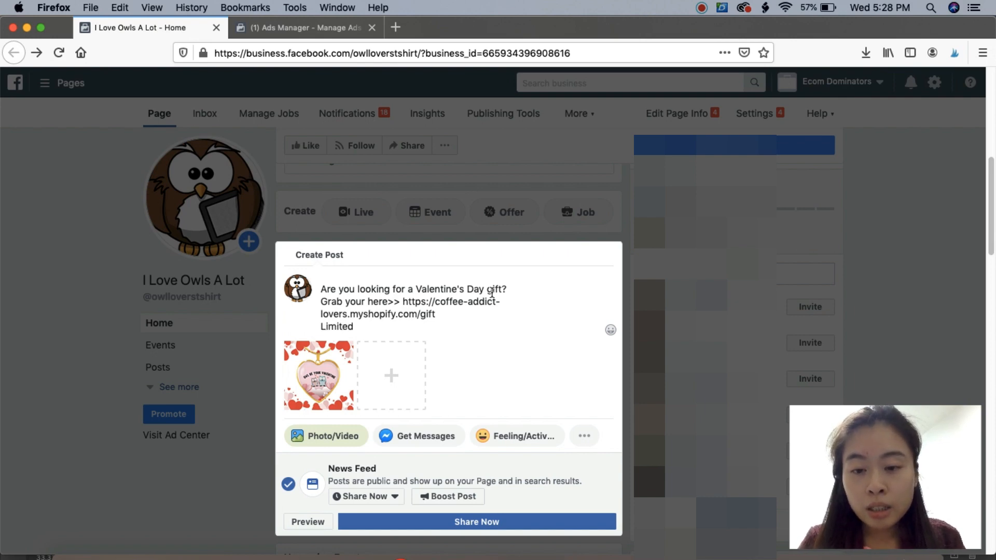
pyautogui.press('BackSpace')
pyautogui.press('BackSpace')
pyautogui.press('BackSpace')
pyautogui.press('BackSpace')
pyautogui.press('BackSpace')
pyautogui.press('BackSpace')
pyautogui.press('BackSpace')
pyautogui.press('BackSpace')
pyautogui.press('BackSpace')
pyautogui.press('BackSpace')
pyautogui.press('BackSpace')
pyautogui.press('BackSpace')
pyautogui.press('BackSpace')
pyautogui.press('BackSpace')
pyautogui.press('BackSpace')
pyautogui.press('BackSpace')
pyautogui.write('Free shipping')
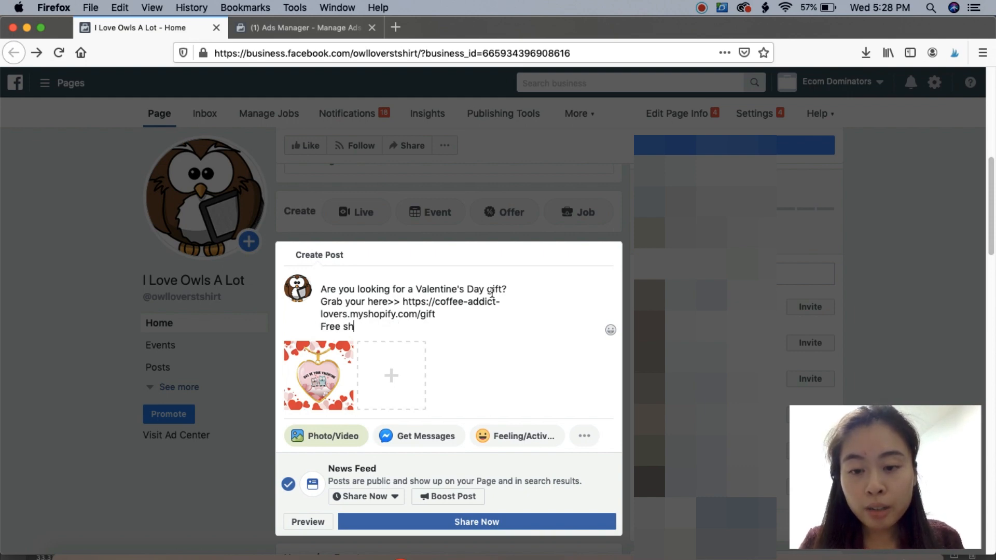
pyautogui.press('BackSpace')
pyautogui.press('BackSpace')
pyautogui.press('BackSpace')
pyautogui.press('BackSpace')
pyautogui.press('BackSpace')
pyautogui.press('BackSpace')
pyautogui.press('BackSpace')
pyautogui.press('BackSpace')
pyautogui.press('BackSpace')
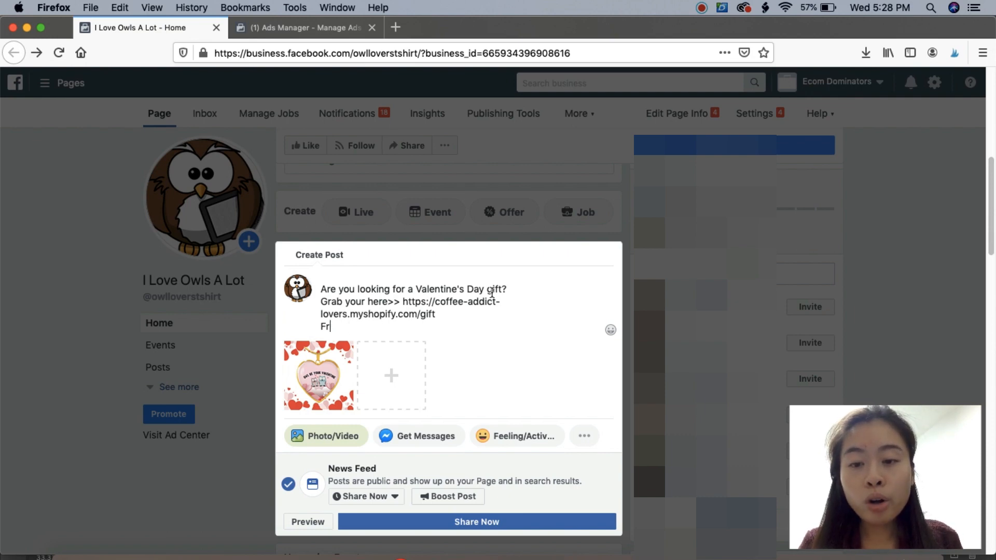
# Try the closing line "Only 50 left!" under the link in the post.
pyautogui.write('Only 50')
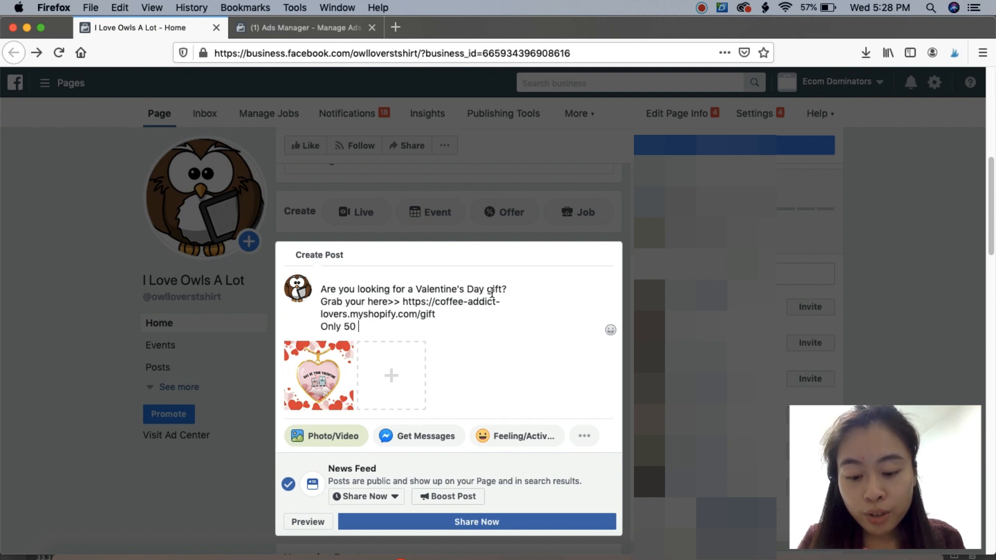
pyautogui.press('BackSpace')
pyautogui.press('BackSpace')
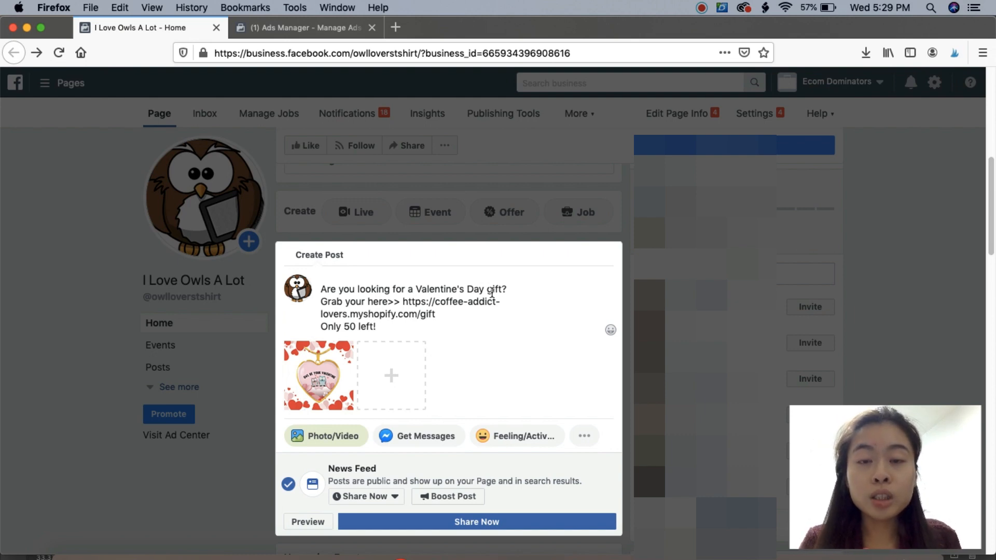
# Replace the post's last line with "Limited time only!".
pyautogui.tripleClick(341, 328)
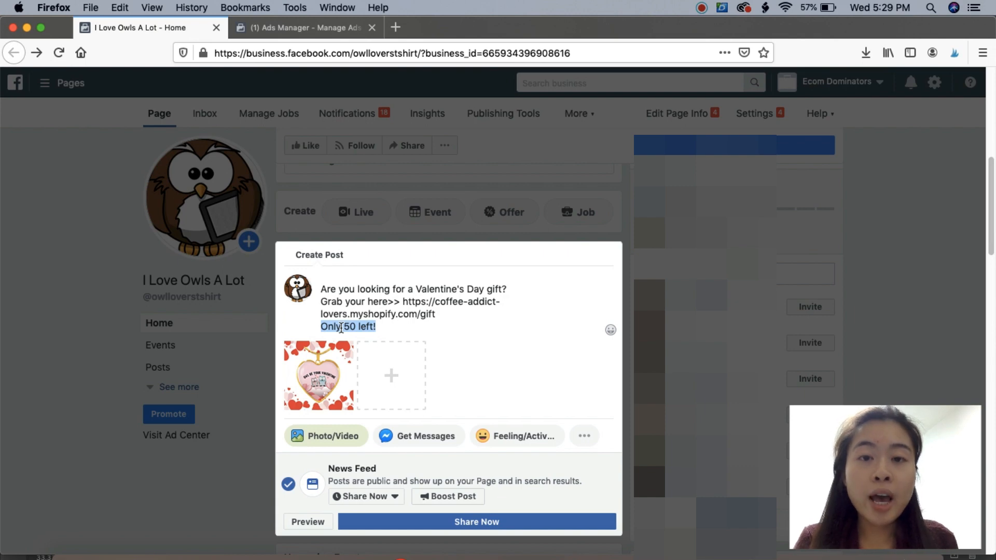
pyautogui.click(390, 327)
pyautogui.moveTo(373, 328); pyautogui.dragTo(320, 331)
pyautogui.press('BackSpace')
pyautogui.write('Limited time')
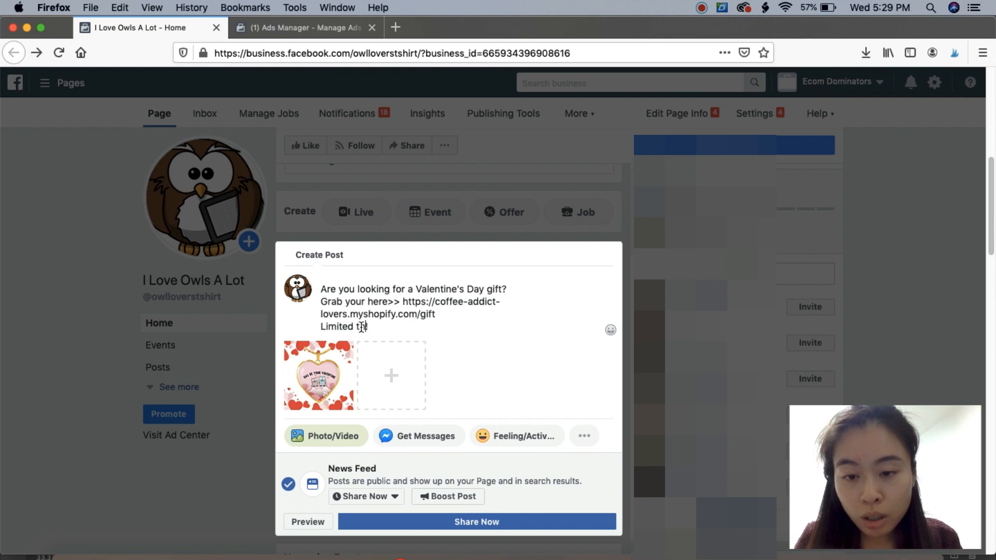
pyautogui.press('BackSpace')
pyautogui.press('BackSpace')
pyautogui.press('BackSpace')
pyautogui.press('BackSpace')
pyautogui.write('time only!')
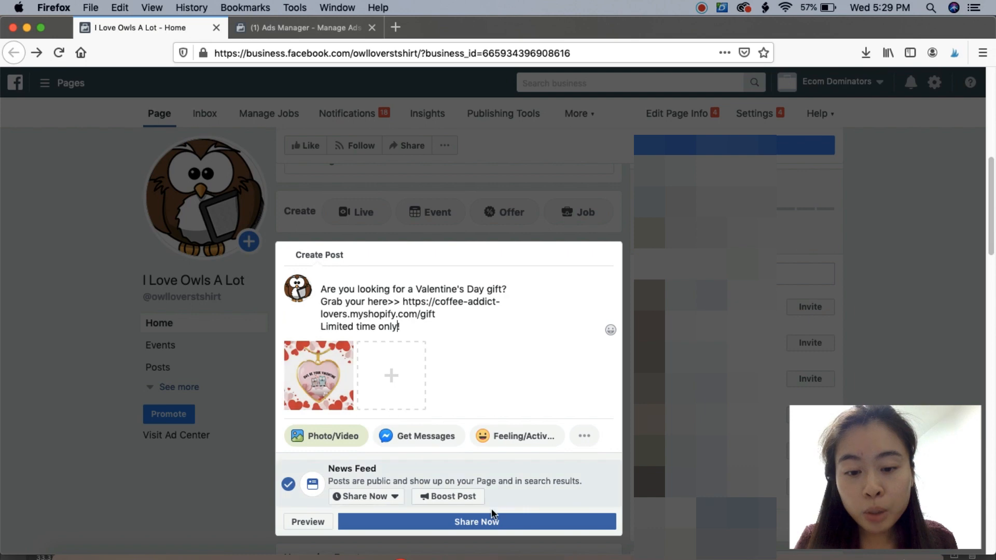
# Share the photo post immediately as a regular post rather than an offer, and review it on the page.
pyautogui.click(488, 521)
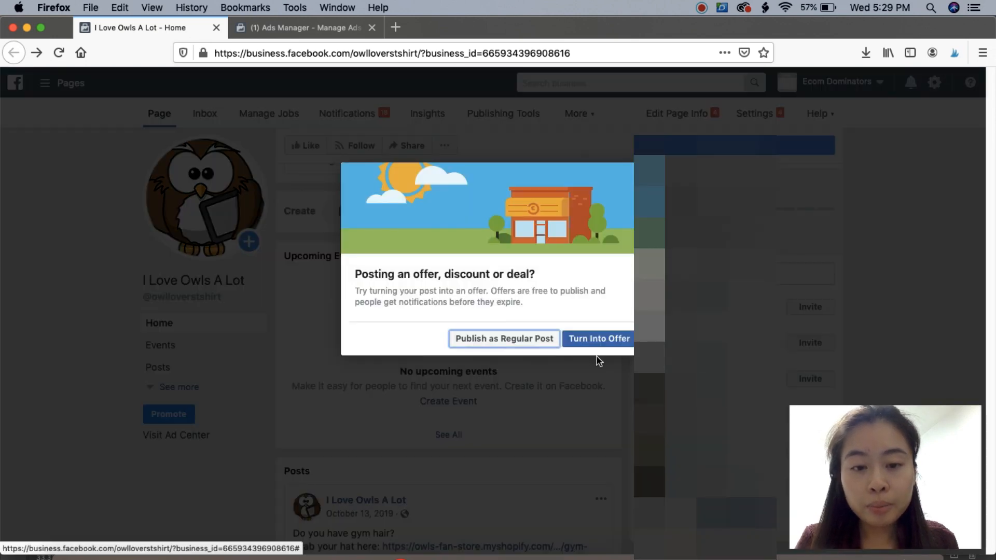
pyautogui.click(527, 340)
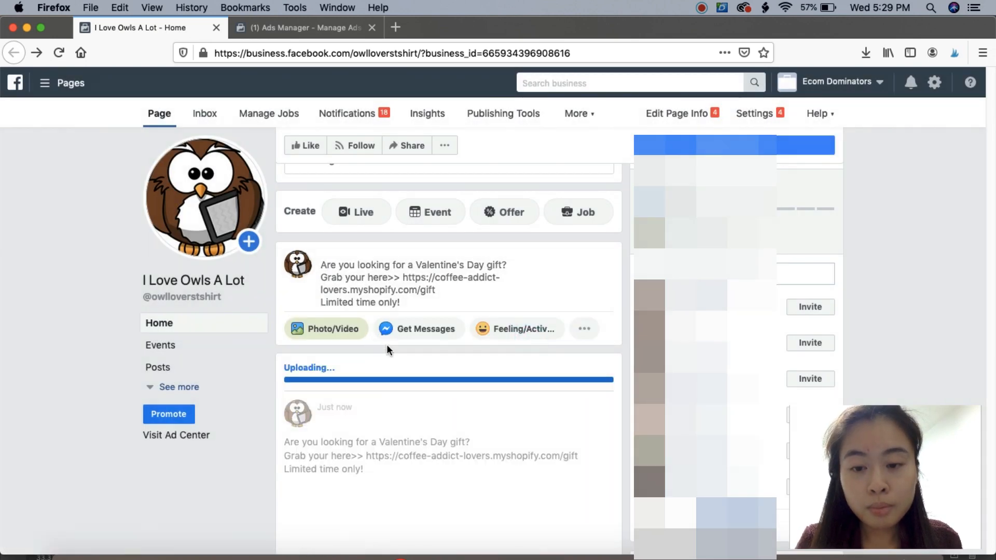
pyautogui.scroll(-2, 912, 309)
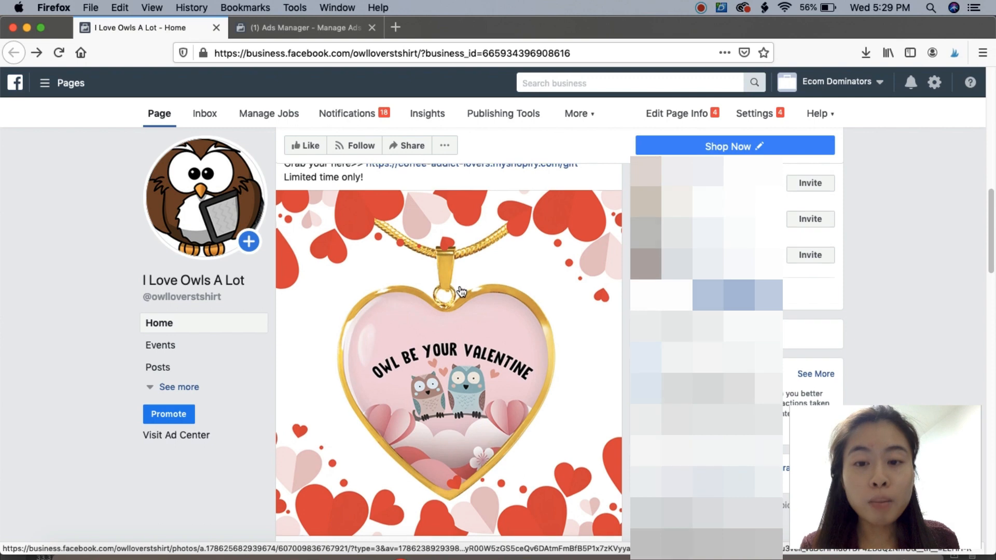
pyautogui.scroll(3, 459, 285)
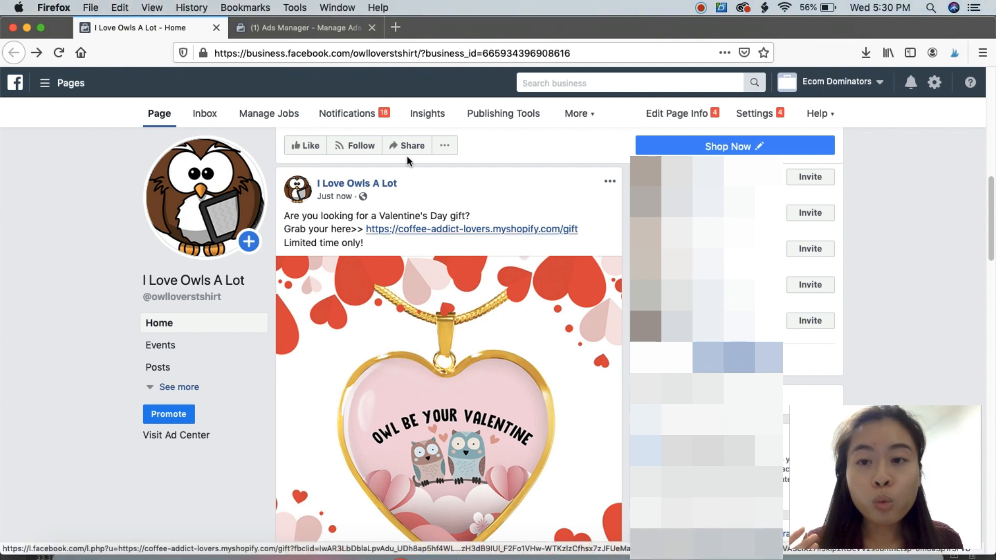
# Switch to Ads Manager and start creating a campaign from scratch instead of continuing the unfinished "dad hat example" draft.
pyautogui.click(328, 27)
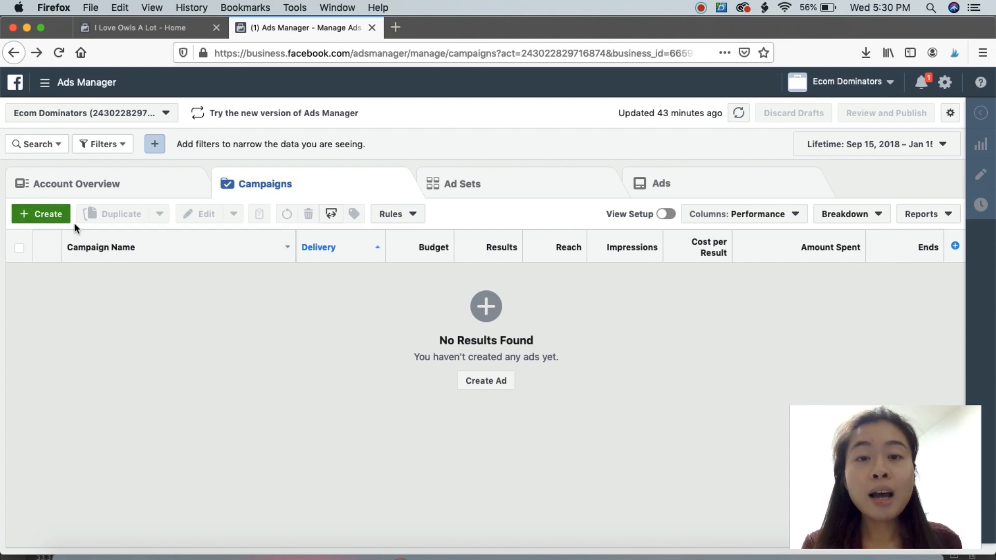
pyautogui.click(54, 214)
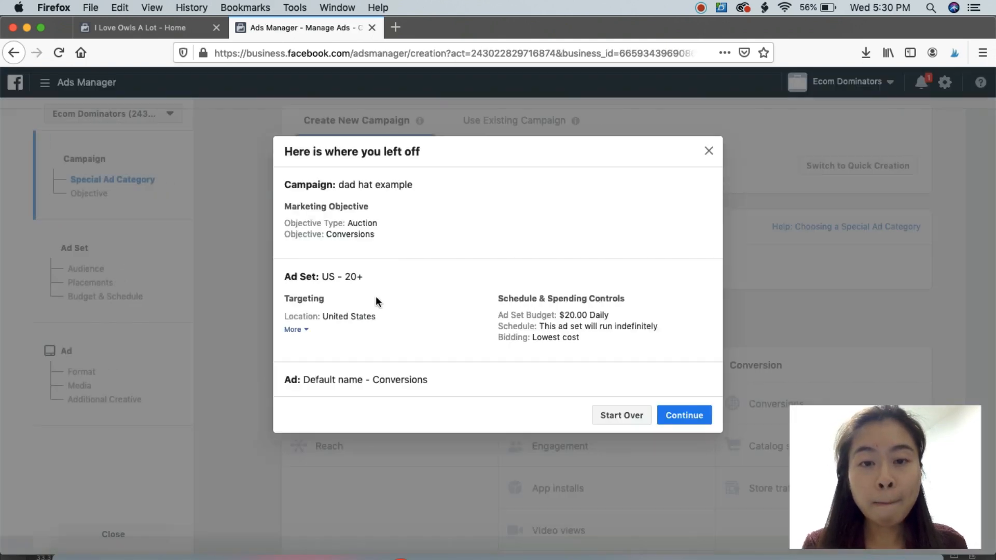
pyautogui.click(623, 410)
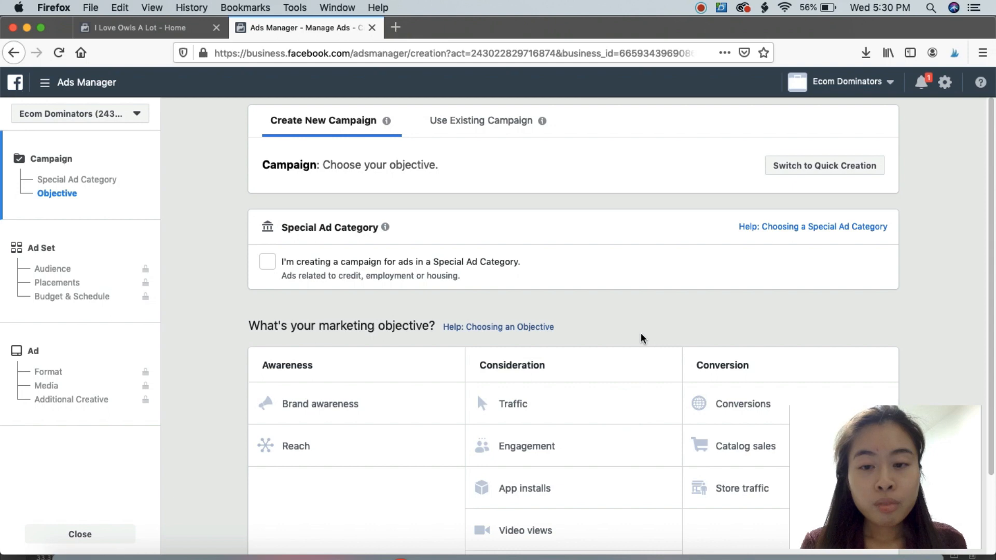
# Choose Conversions as the campaign's marketing objective.
pyautogui.scroll(-2, 640, 337)
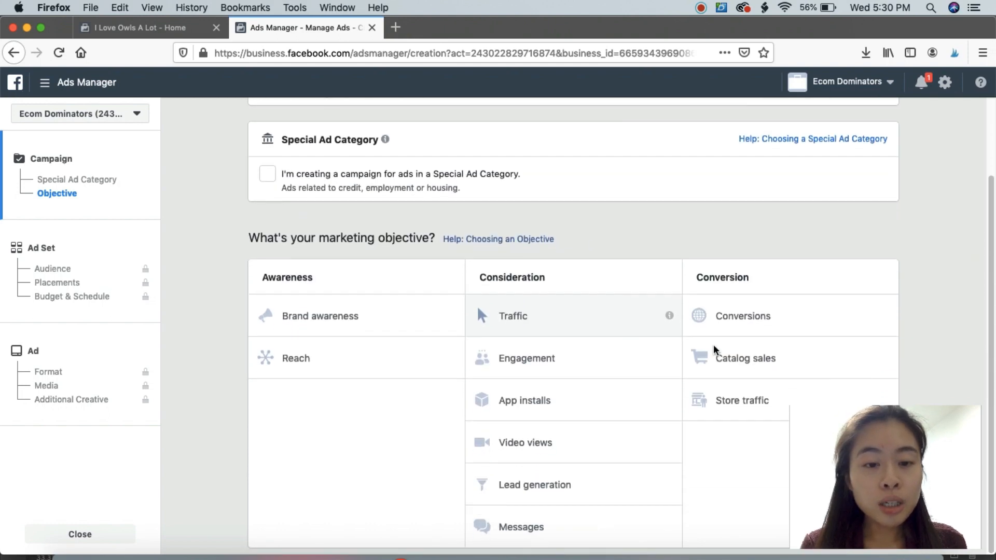
pyautogui.moveTo(668, 388)
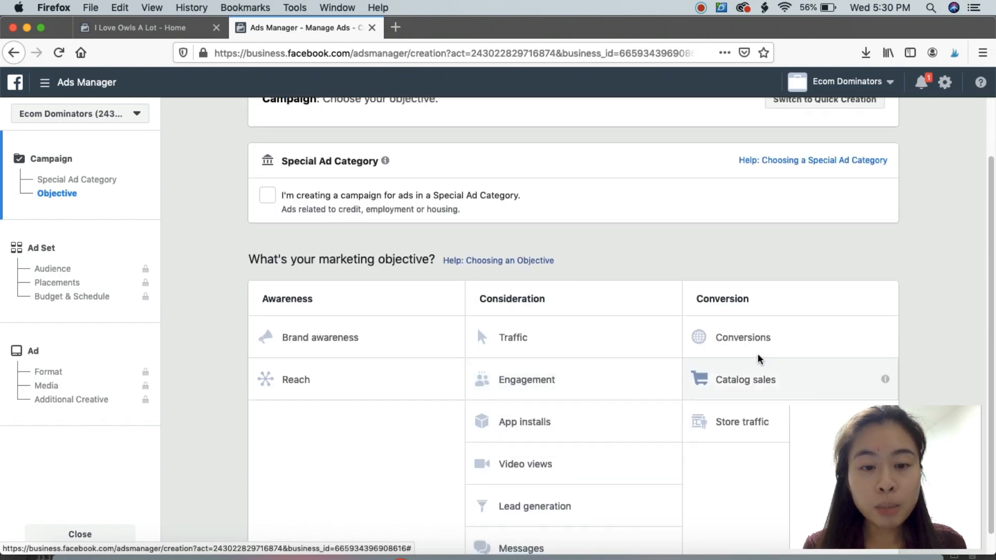
pyautogui.click(749, 340)
# Name the campaign "WC PURCHASE TEST" and continue to the ad set settings.
pyautogui.scroll(-5, 516, 343)
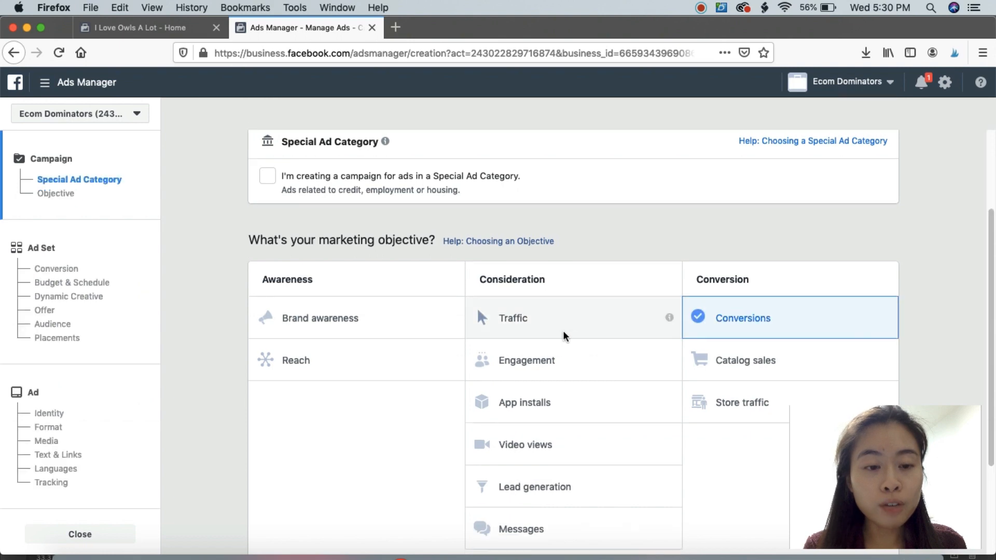
pyautogui.scroll(-6, 515, 341)
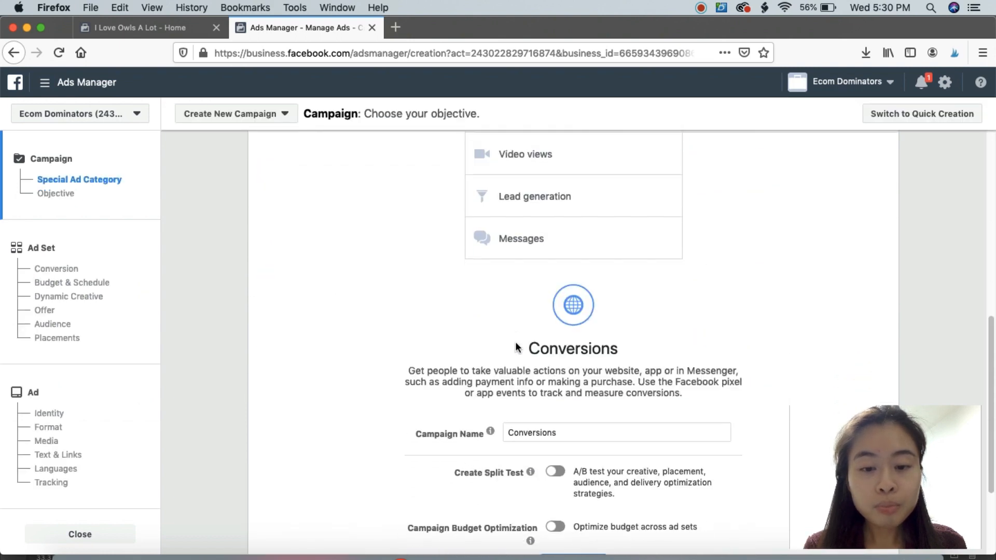
pyautogui.click(585, 296)
pyautogui.doubleClick(585, 297)
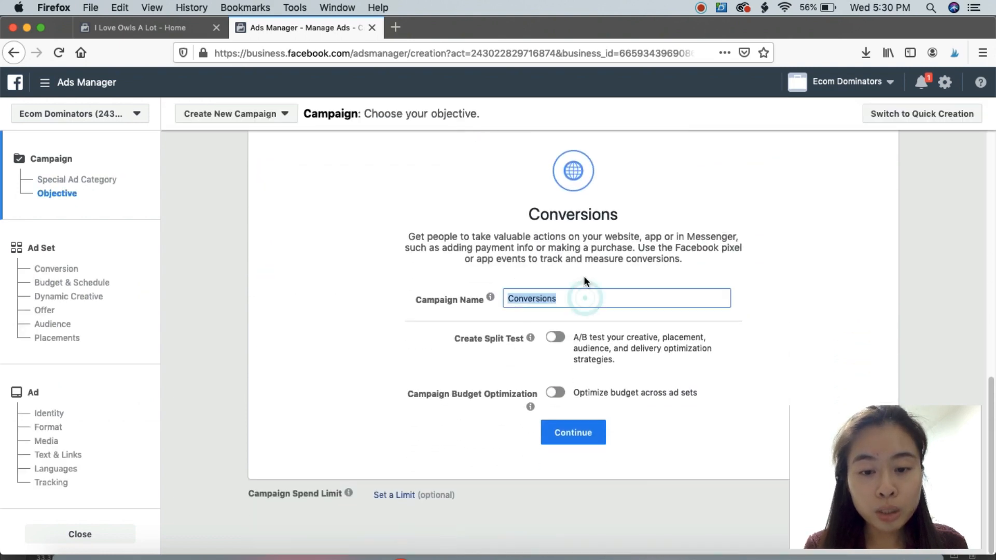
pyautogui.write('WC')
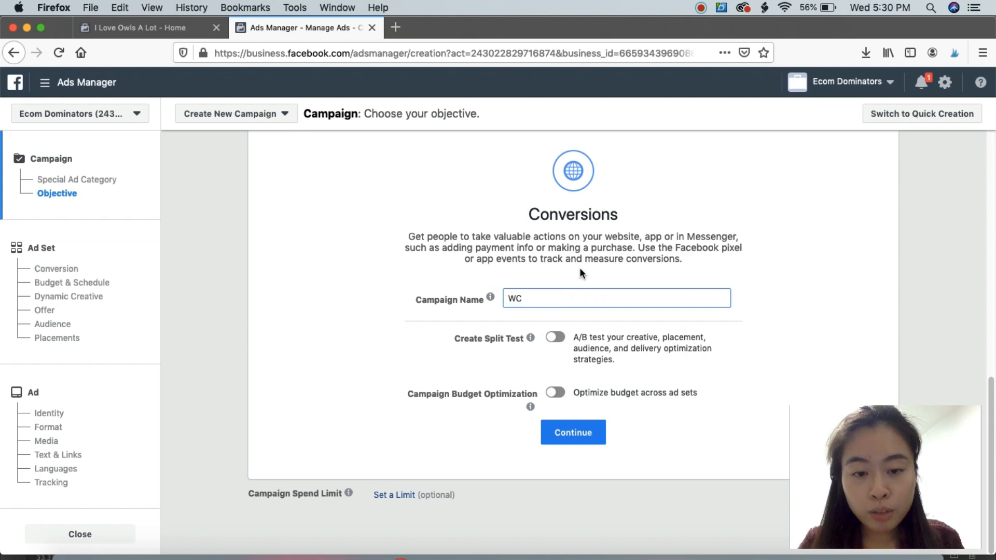
pyautogui.write(' PURCHASE TEST')
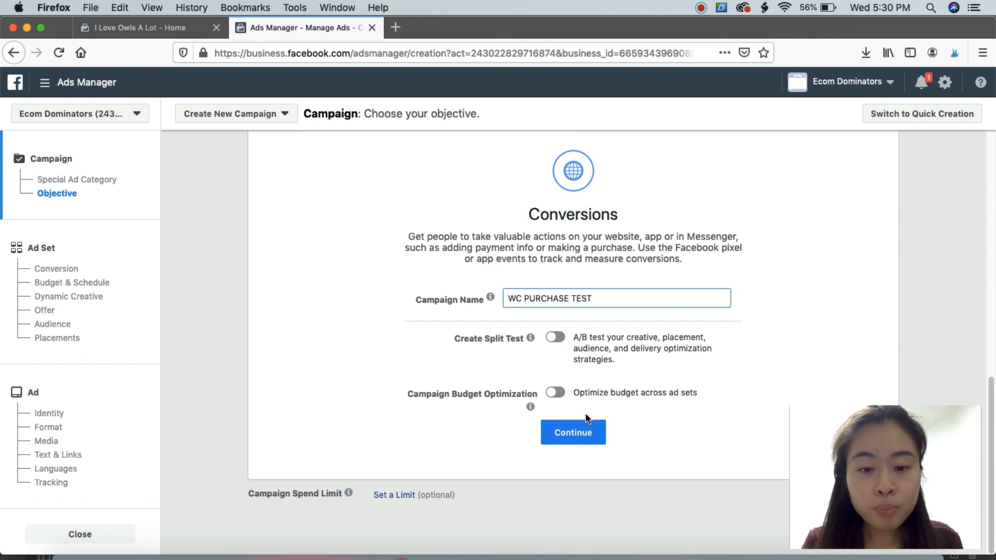
pyautogui.click(567, 438)
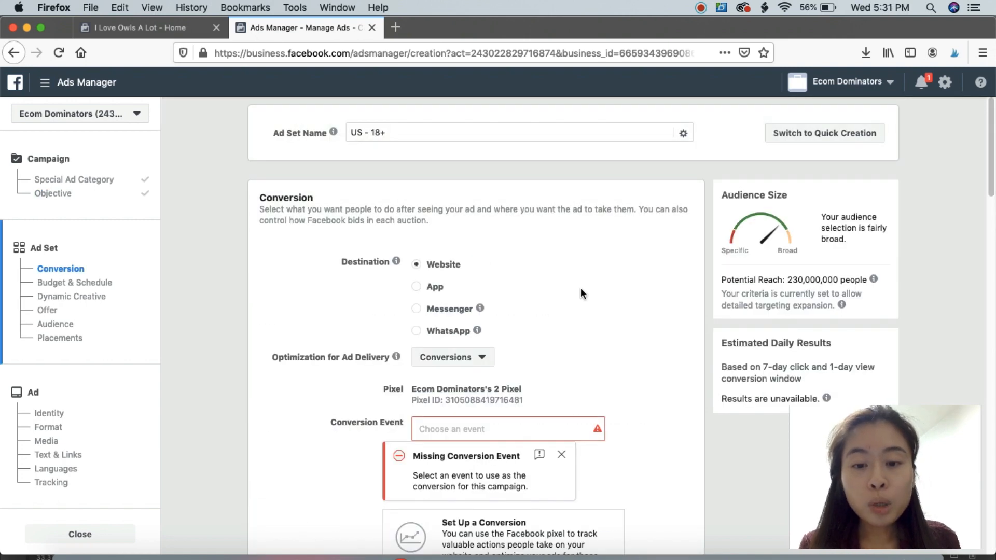
# Set the ad set's conversion event to Purchase.
pyautogui.scroll(-5, 581, 289)
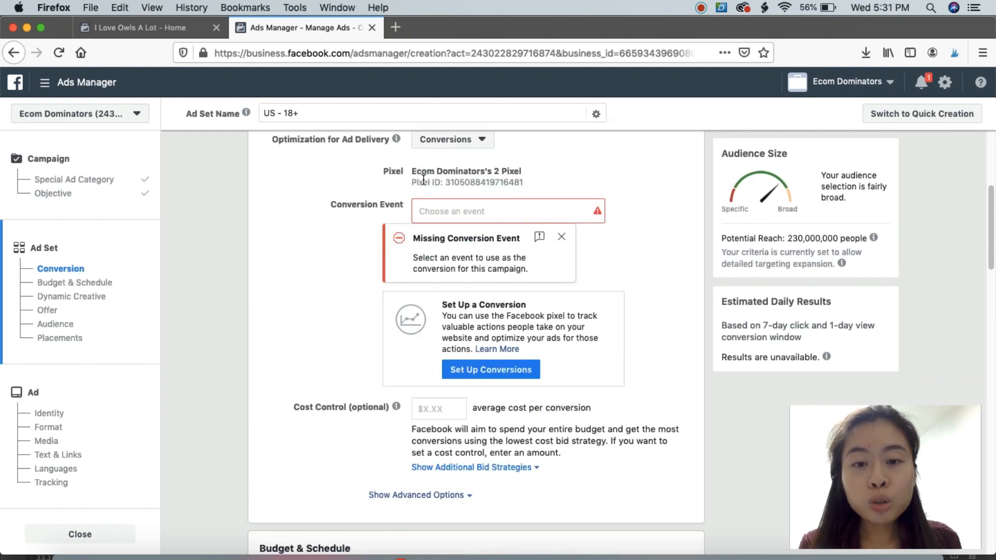
pyautogui.click(511, 212)
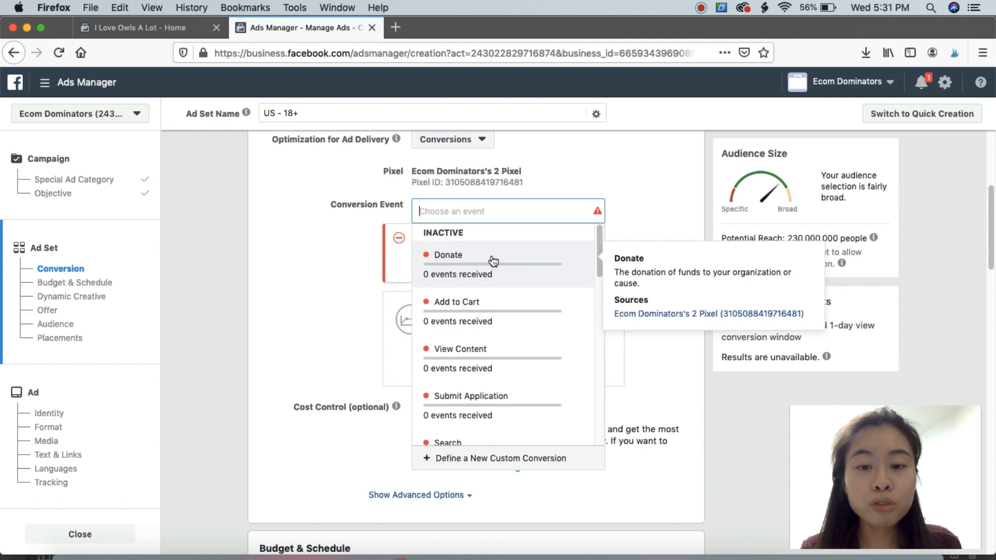
pyautogui.scroll(-2, 502, 393)
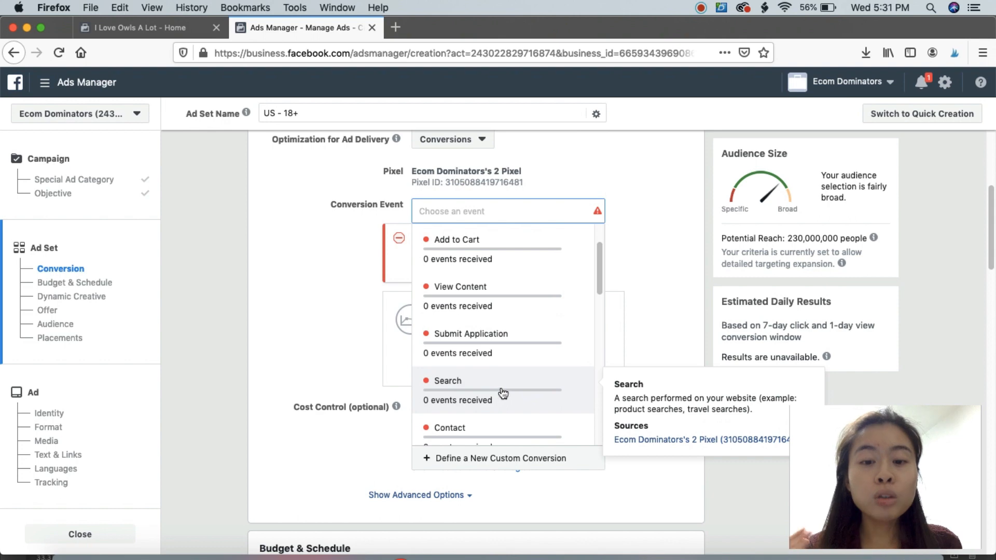
pyautogui.scroll(-1, 502, 393)
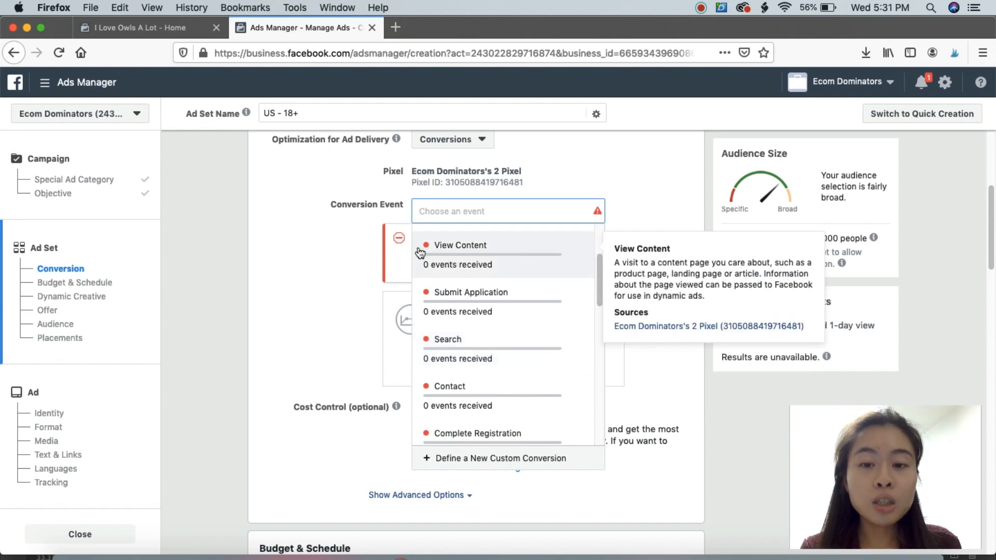
pyautogui.scroll(-2, 508, 335)
pyautogui.scroll(3, 511, 331)
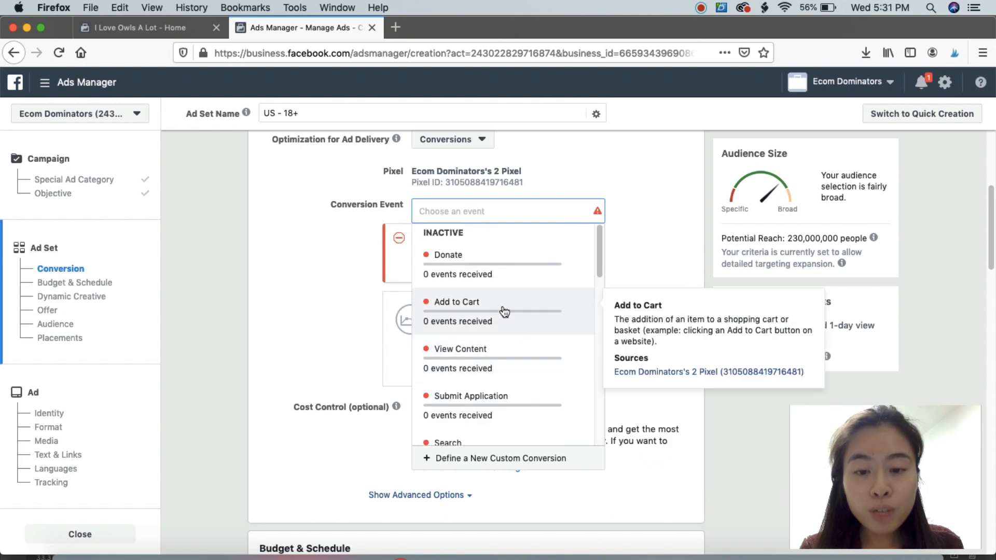
pyautogui.scroll(-8, 521, 320)
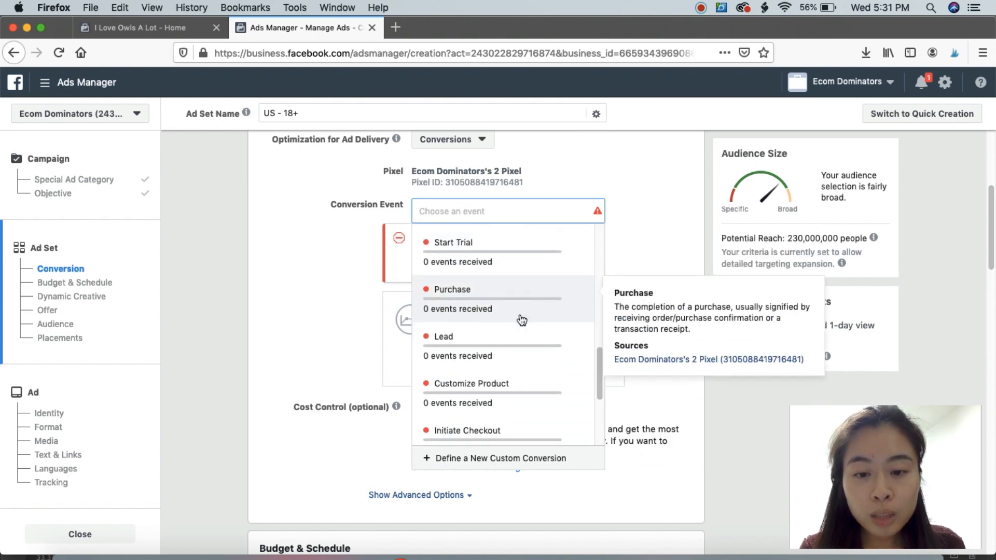
pyautogui.click(459, 300)
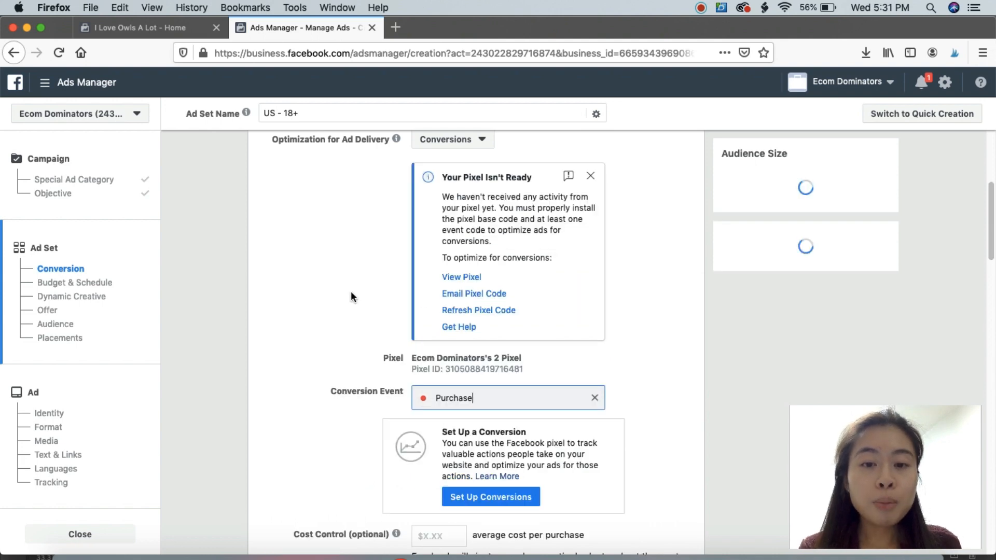
# Set the ad set's daily budget to $10.00.
pyautogui.scroll(-2, 351, 296)
pyautogui.scroll(-5, 351, 294)
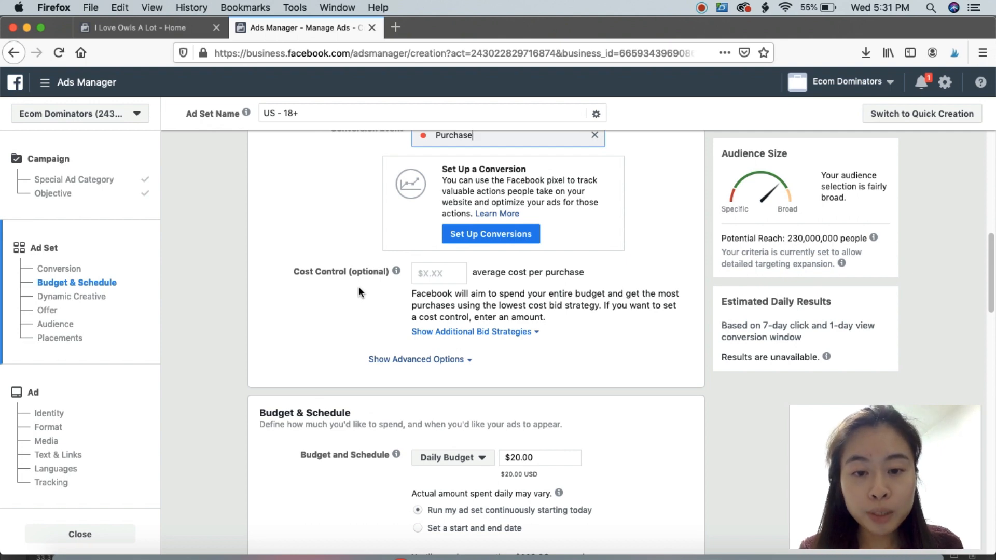
pyautogui.scroll(-5, 359, 290)
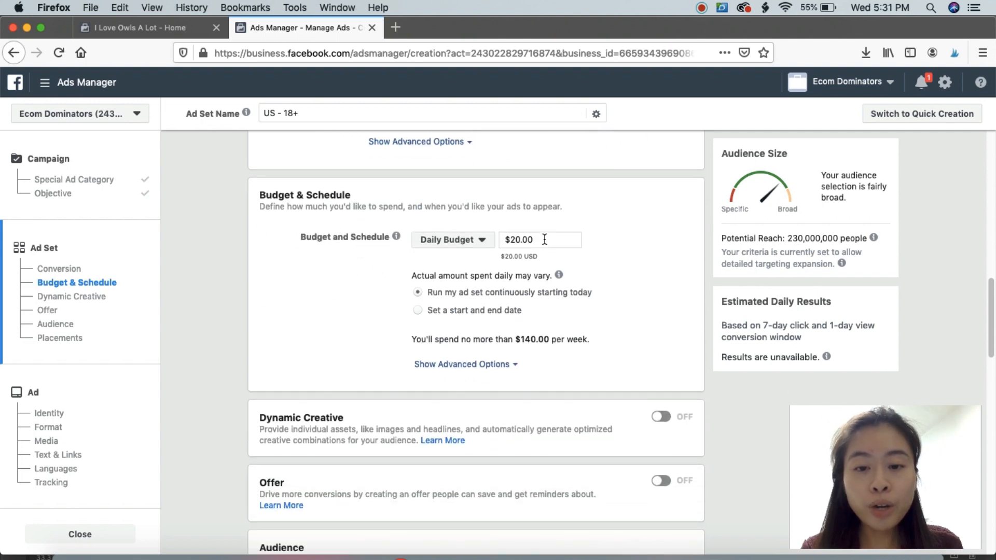
pyautogui.doubleClick(519, 239)
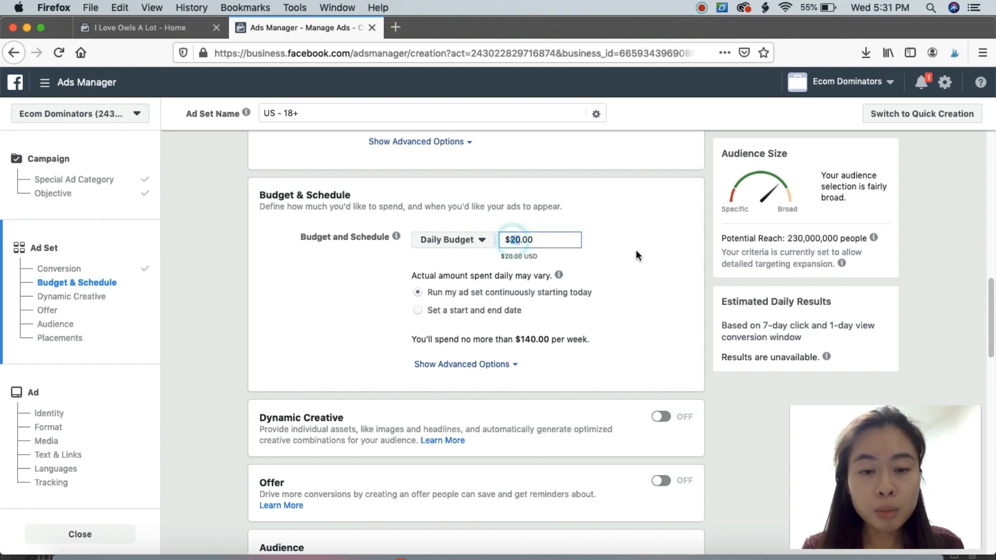
pyautogui.press('BackSpace')
pyautogui.write('10')
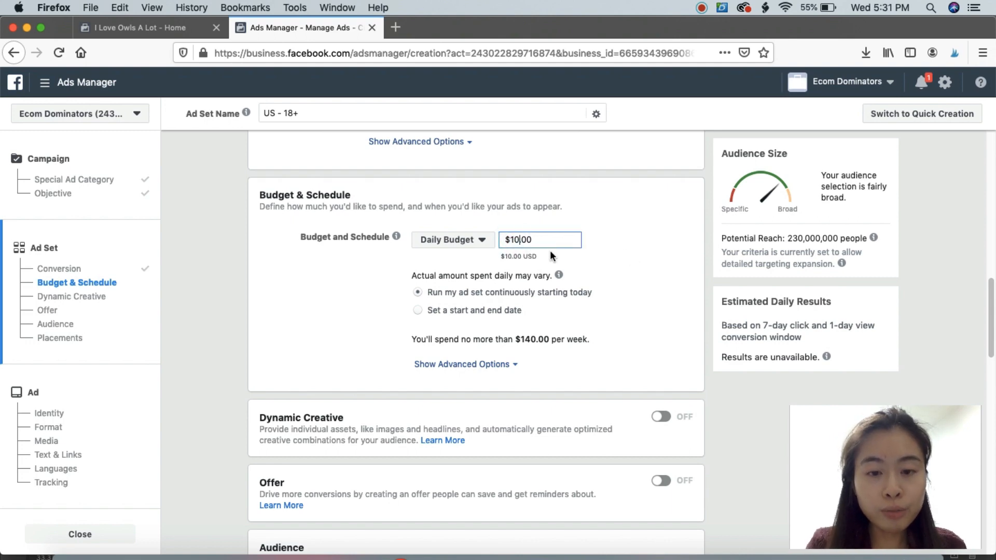
# Limit the audience's United States location targeting to people who live in this location.
pyautogui.scroll(-10, 378, 259)
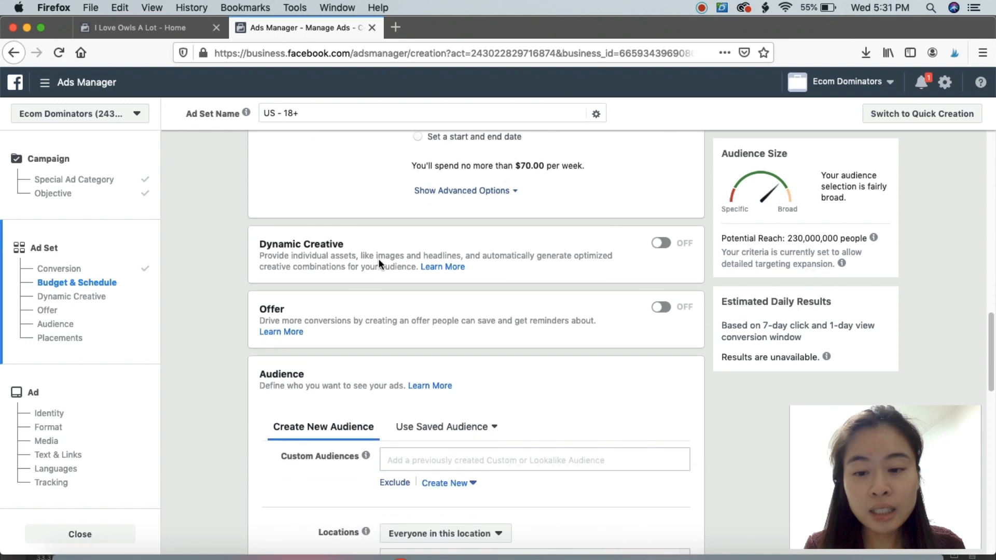
pyautogui.scroll(3, 411, 267)
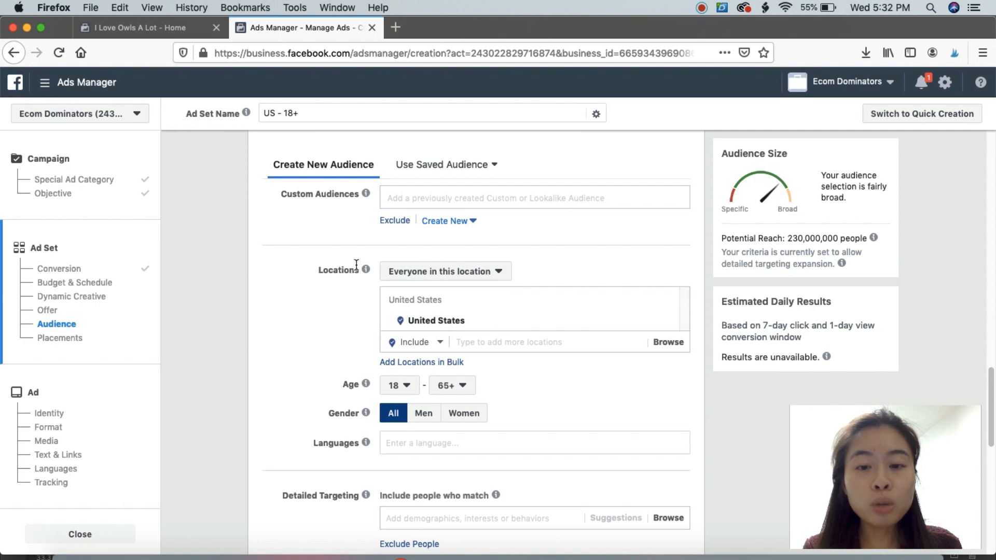
pyautogui.click(466, 271)
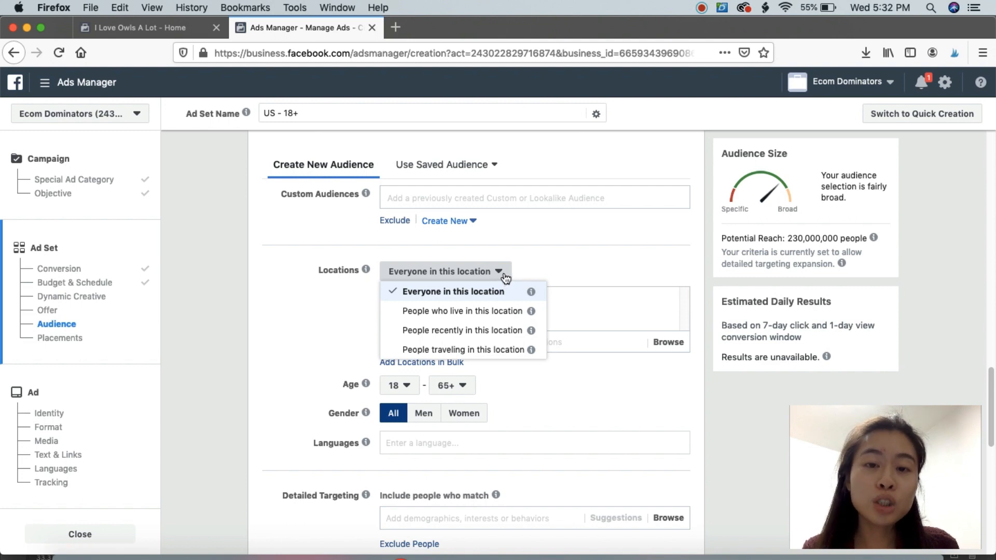
pyautogui.click(478, 313)
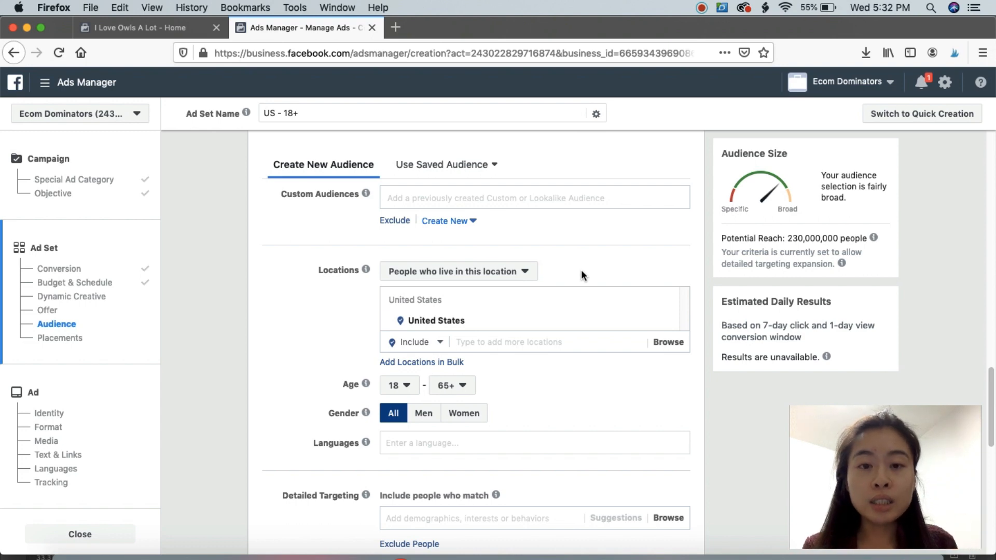
# Add English (All) as the audience's language.
pyautogui.scroll(-2, 406, 282)
pyautogui.moveTo(349, 220)
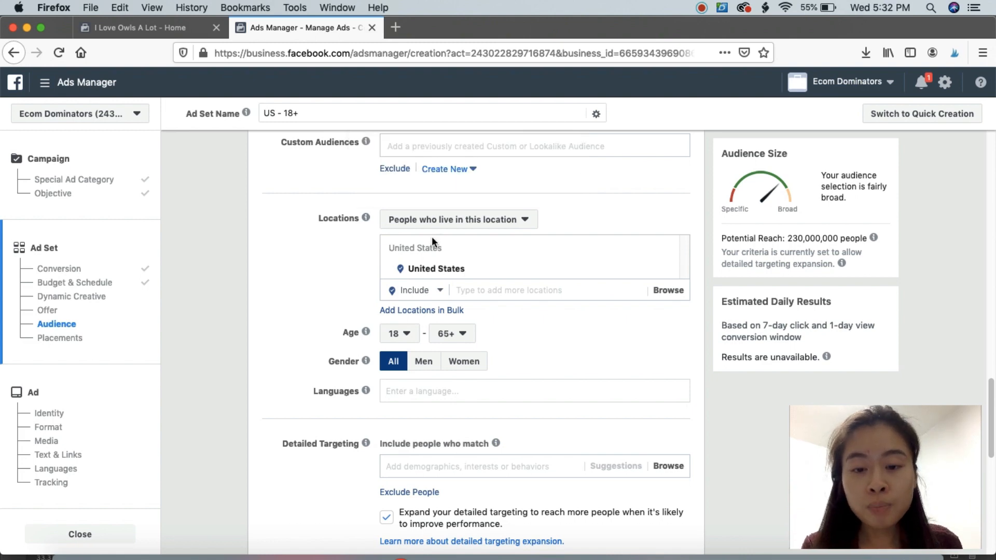
pyautogui.scroll(-2, 440, 280)
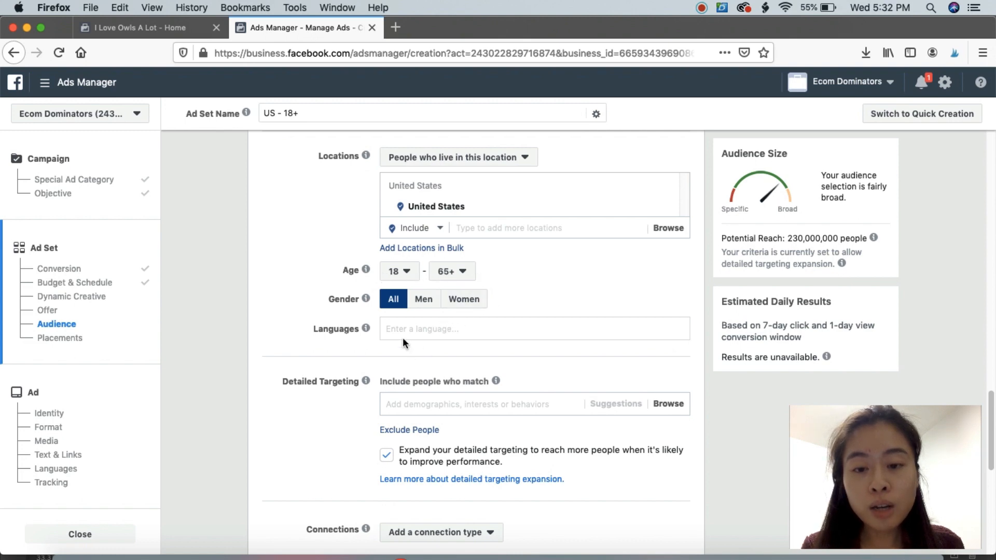
pyautogui.click(384, 327)
pyautogui.write('engl')
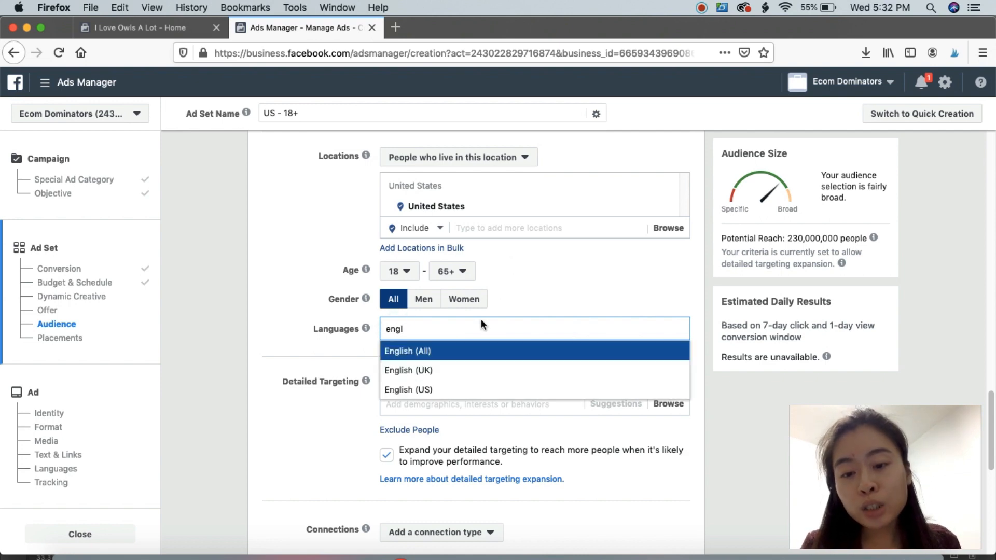
pyautogui.click(415, 351)
pyautogui.click(256, 305)
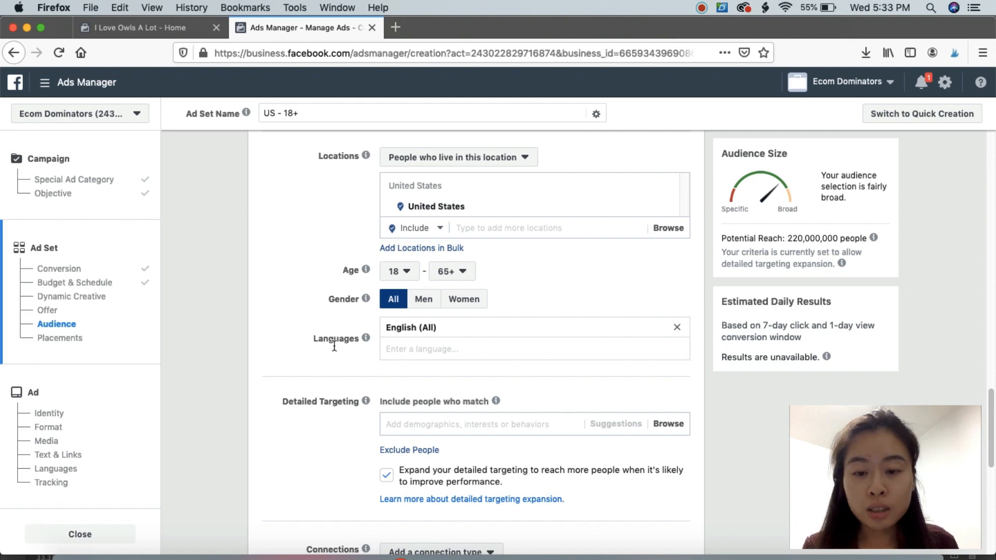
# Add the interest Owl to the audience's detailed targeting and turn off detailed targeting expansion.
pyautogui.scroll(-5, 363, 357)
pyautogui.click(406, 296)
pyautogui.write('owl')
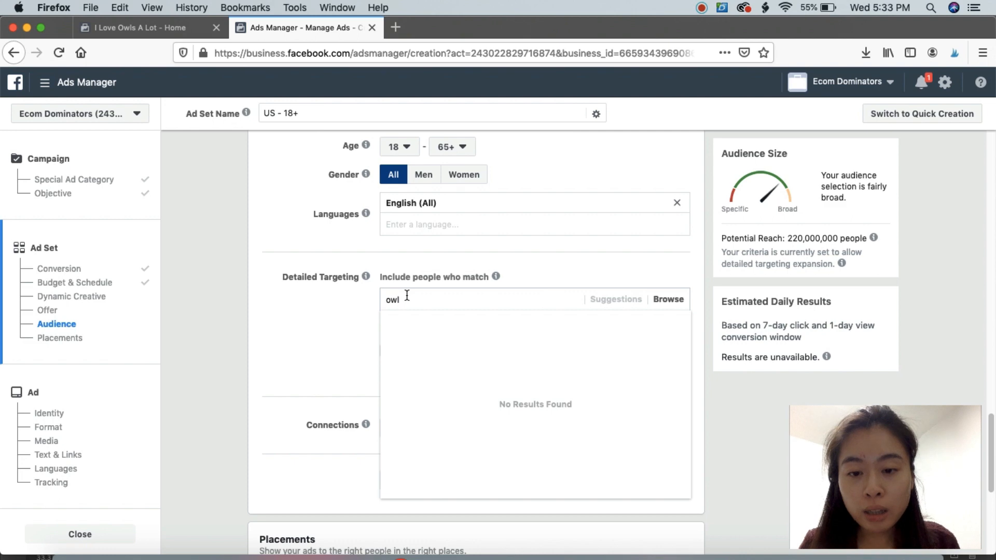
pyautogui.click(420, 318)
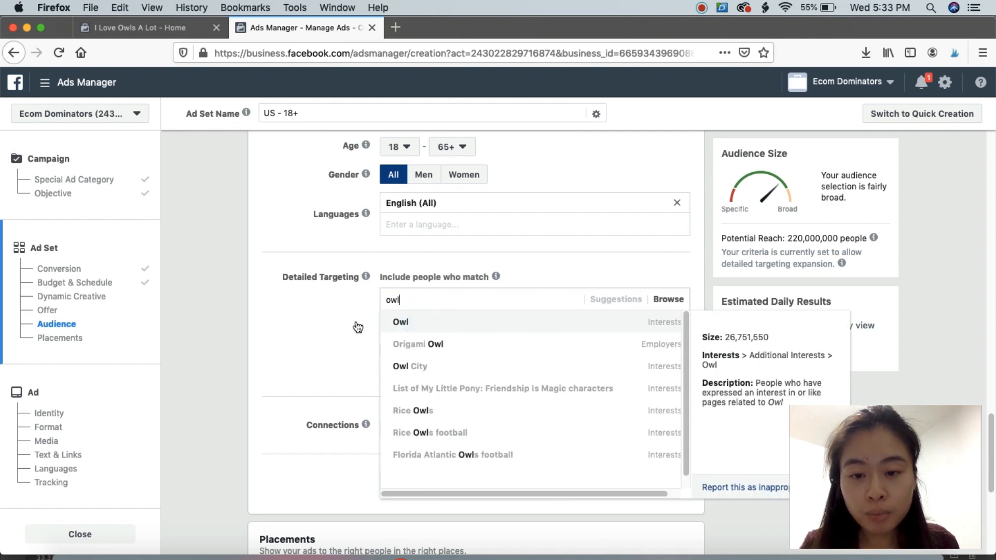
pyautogui.click(356, 319)
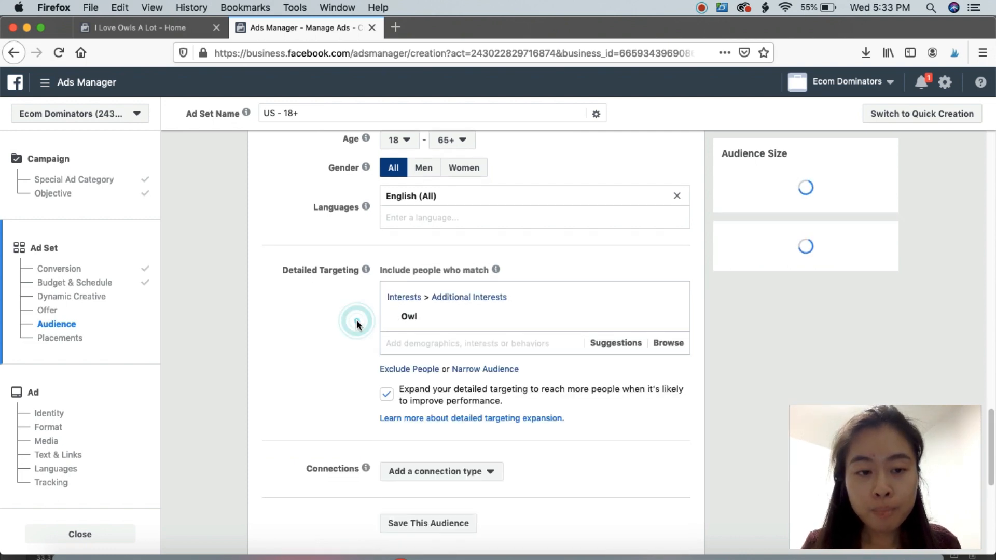
pyautogui.scroll(-3, 354, 319)
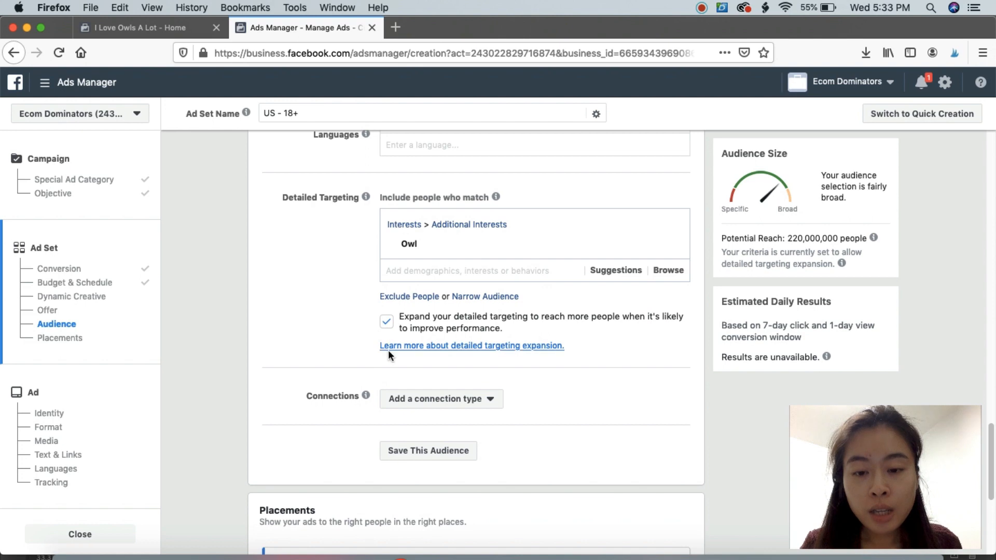
pyautogui.click(386, 322)
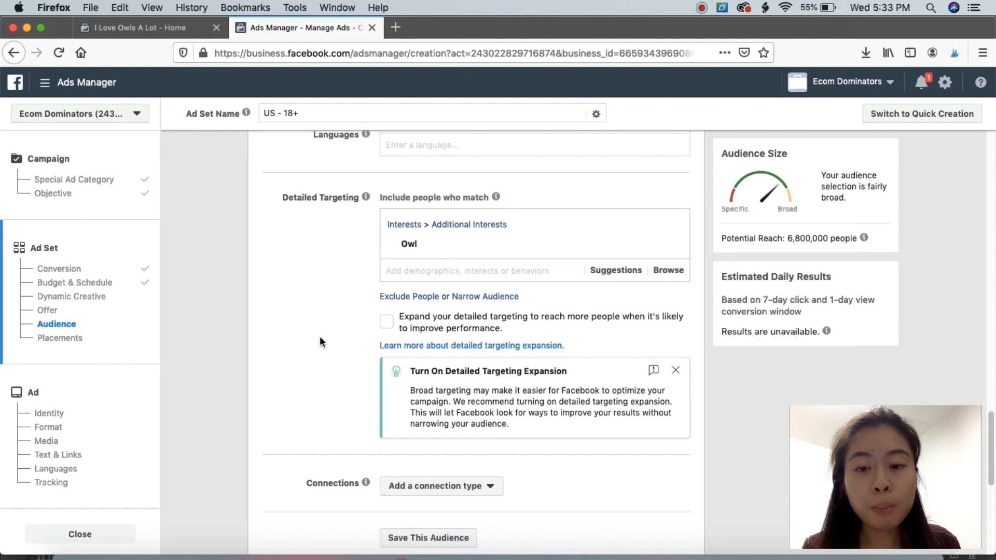
# Switch the ad set to manually edited placements and exclude the Audience Network, Messenger and Instagram platforms.
pyautogui.scroll(-10, 320, 343)
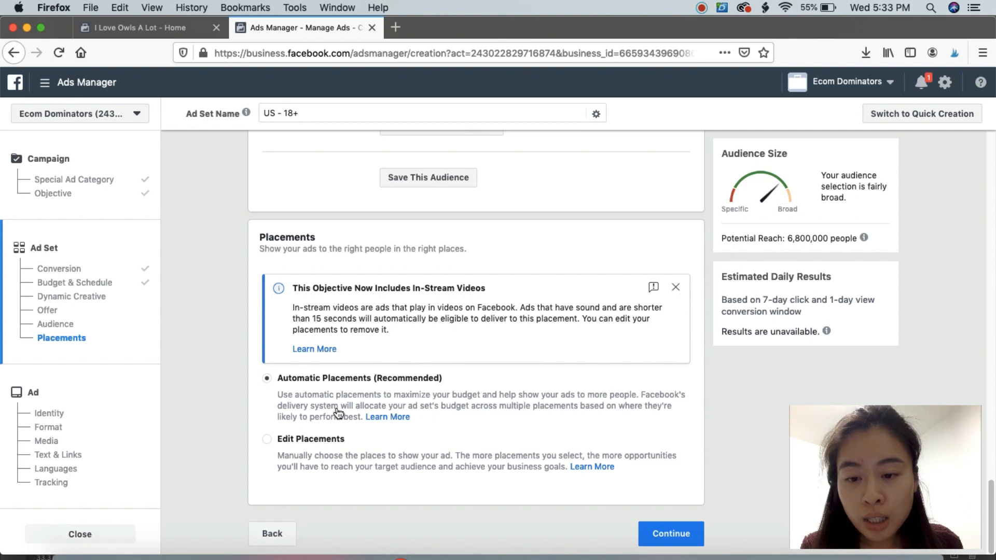
pyautogui.click(311, 442)
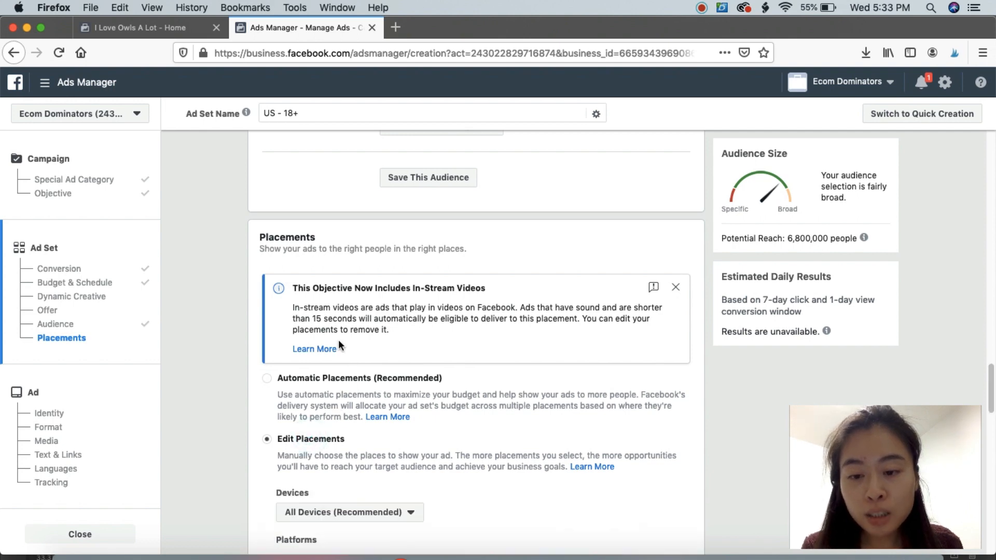
pyautogui.scroll(-3, 338, 343)
pyautogui.scroll(-2, 342, 337)
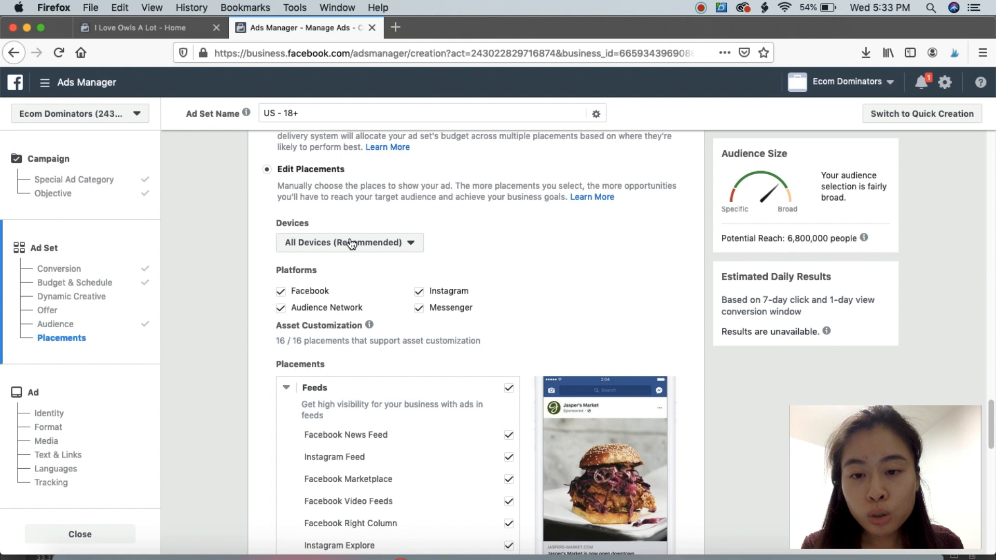
pyautogui.scroll(-1, 347, 247)
pyautogui.scroll(-2, 347, 247)
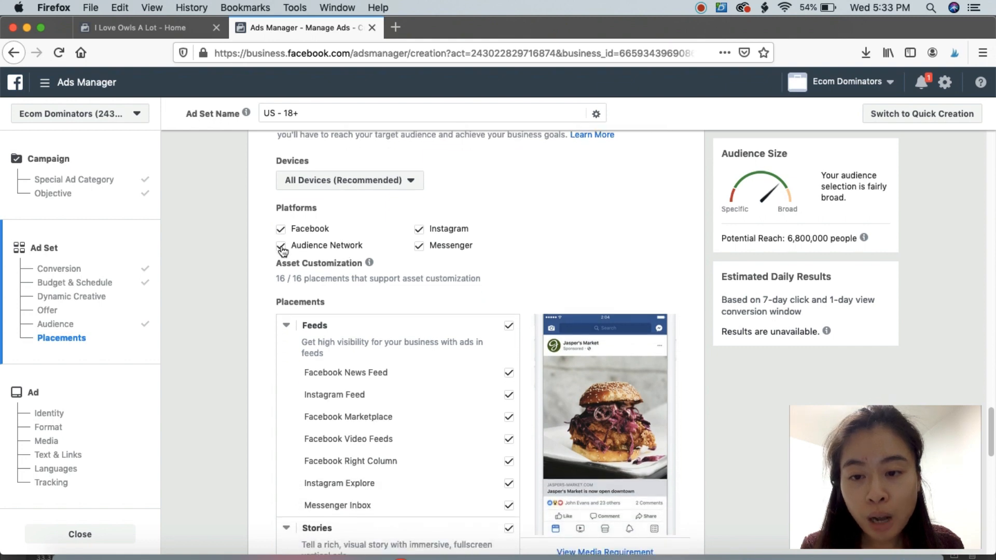
pyautogui.click(419, 247)
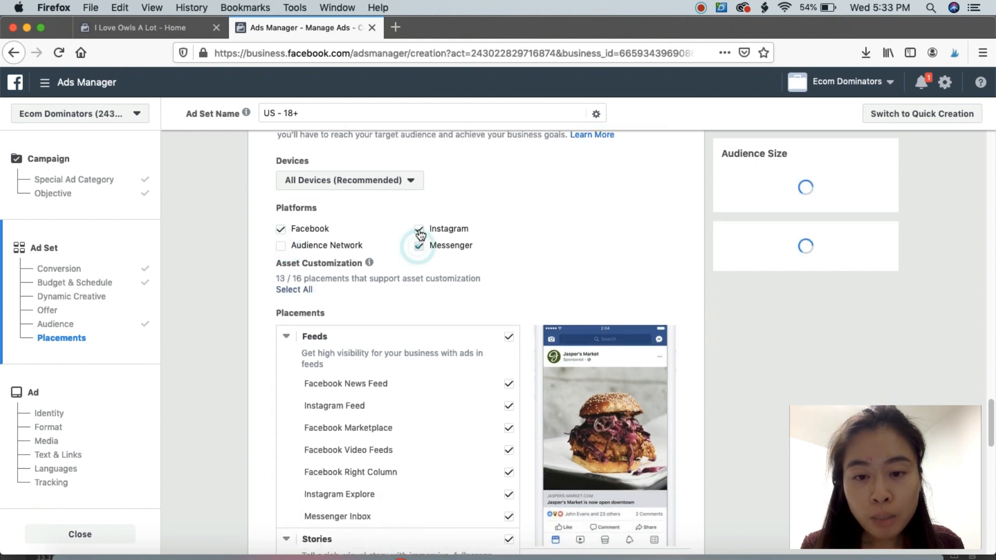
pyautogui.click(419, 230)
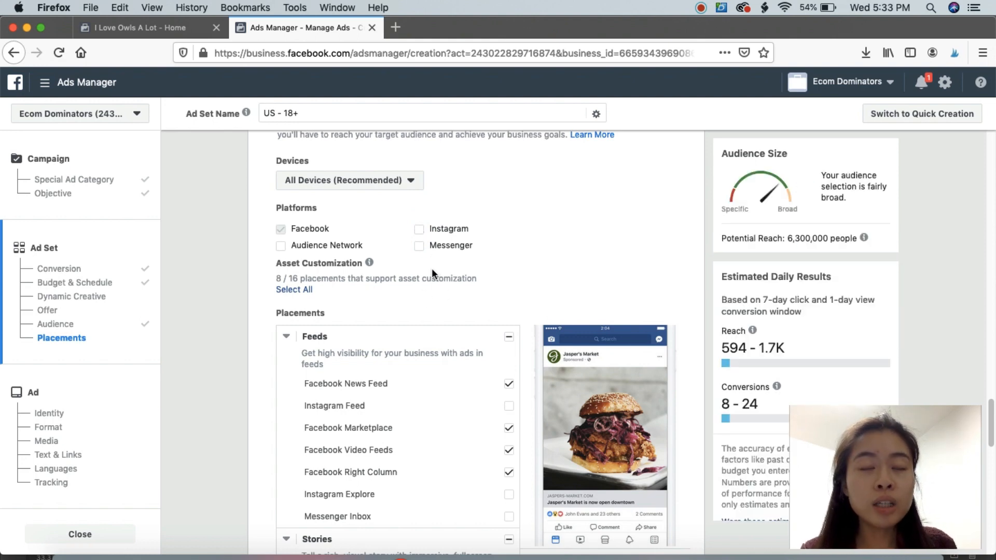
# Exclude the in-article, search, in-stream, Stories, Right Column, Video Feeds and Marketplace placements, keeping only Facebook News Feed.
pyautogui.scroll(-5, 431, 269)
pyautogui.scroll(-6, 451, 300)
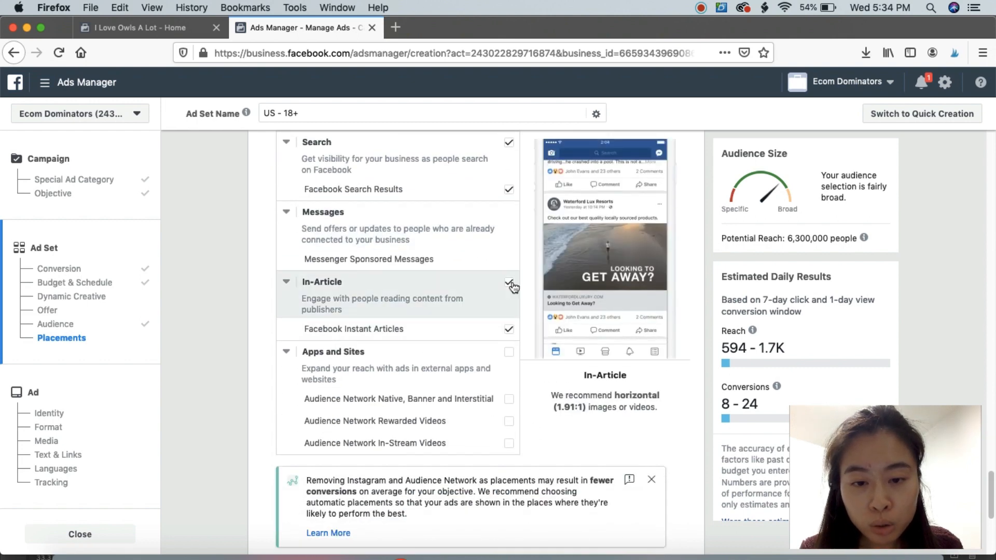
pyautogui.click(509, 282)
pyautogui.scroll(1, 511, 233)
pyautogui.click(509, 195)
pyautogui.scroll(4, 511, 207)
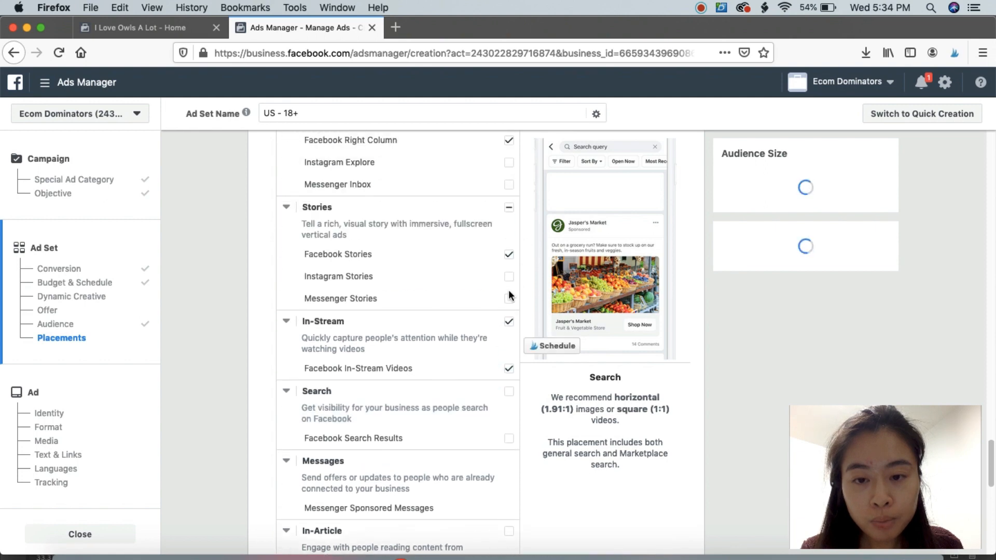
pyautogui.click(509, 321)
pyautogui.click(508, 250)
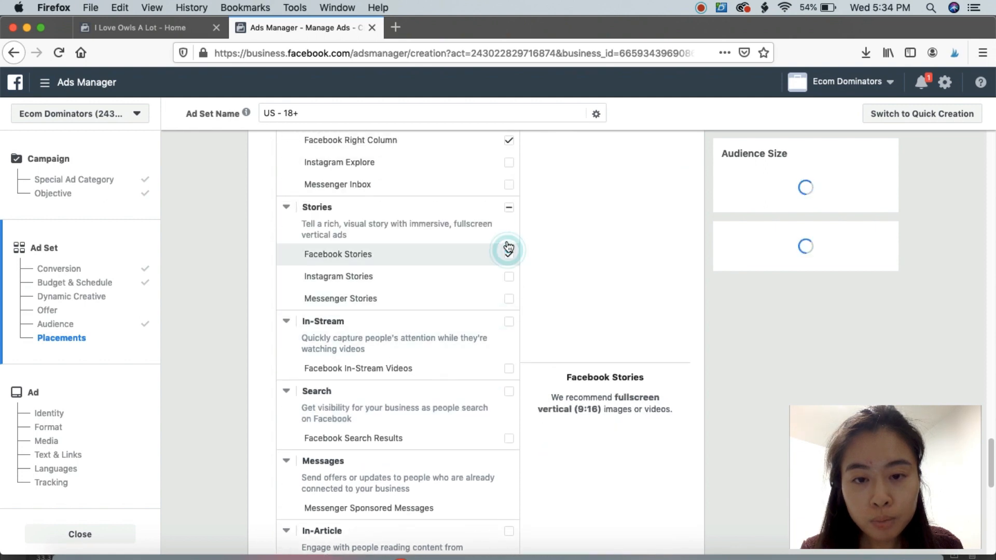
pyautogui.scroll(3, 529, 306)
pyautogui.click(509, 295)
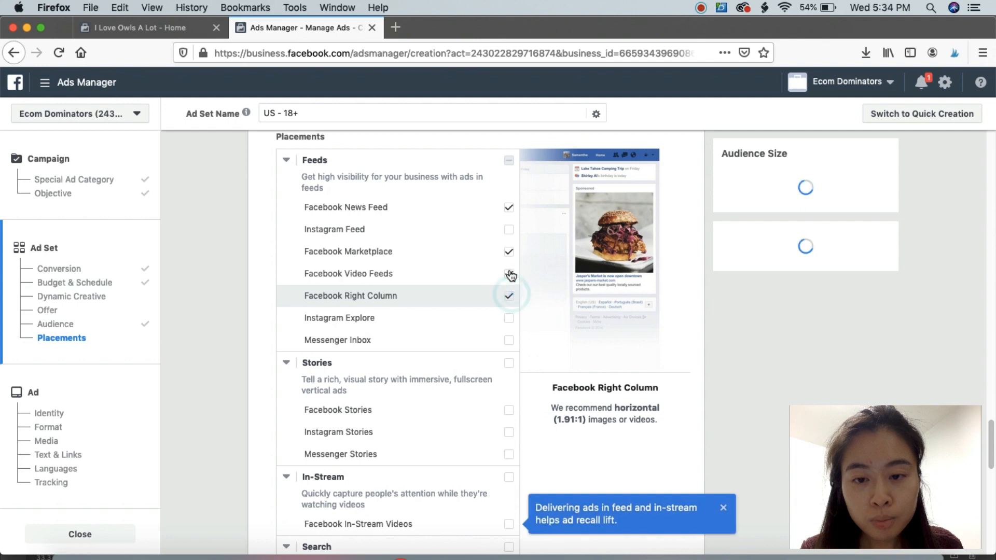
pyautogui.click(509, 252)
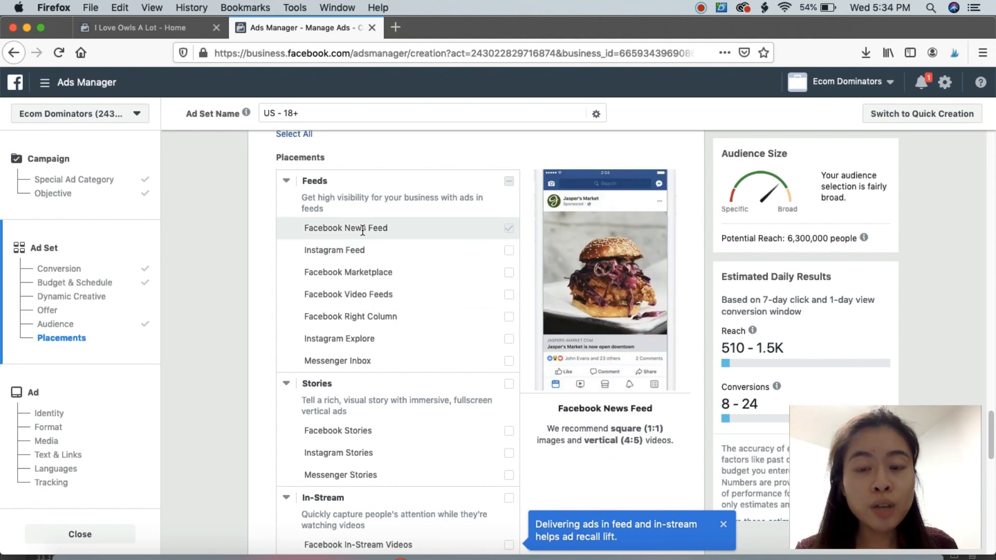
# Continue to the ad settings and choose I Love Owls A Lot as the Facebook Page representing the business.
pyautogui.scroll(-3, 438, 249)
pyautogui.scroll(-10, 441, 257)
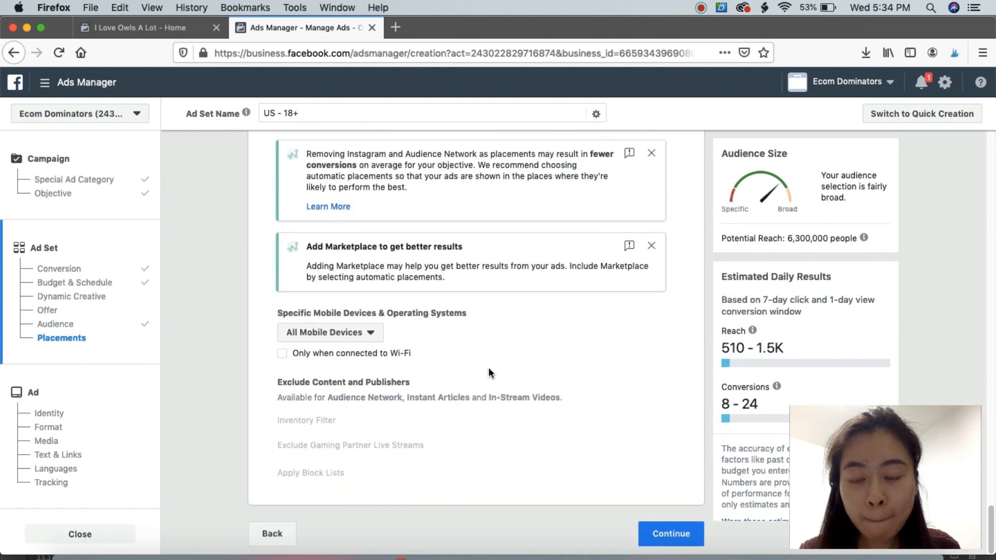
pyautogui.click(677, 533)
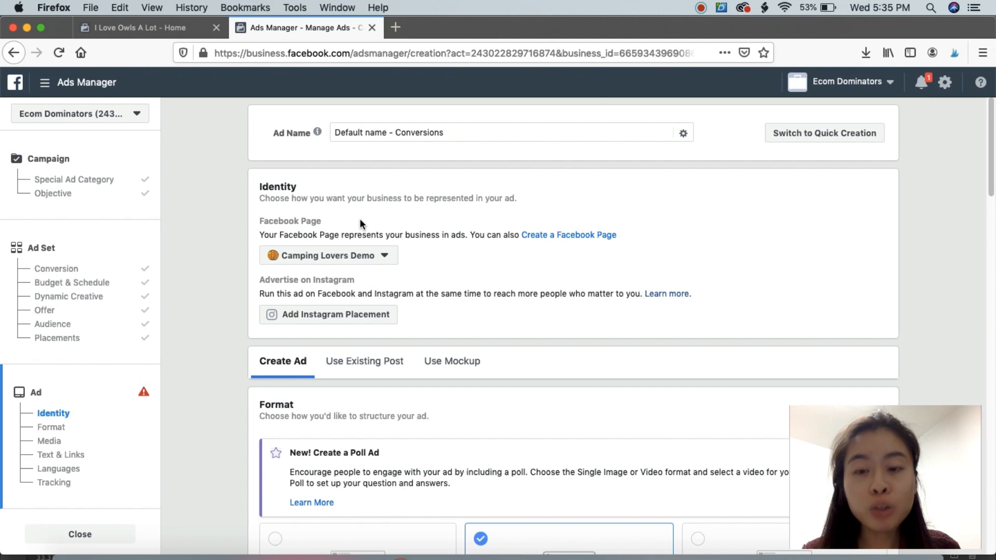
pyautogui.click(352, 258)
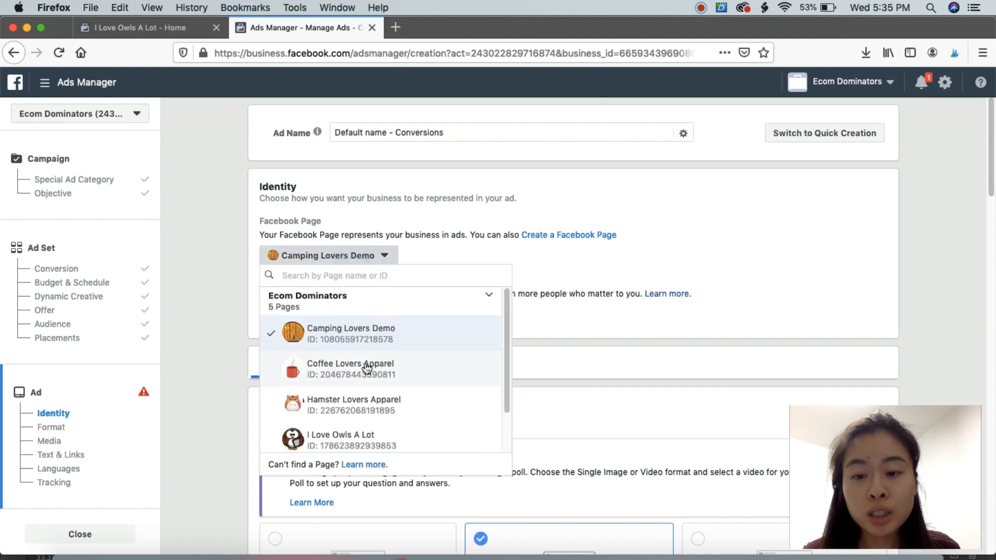
pyautogui.scroll(-2, 355, 396)
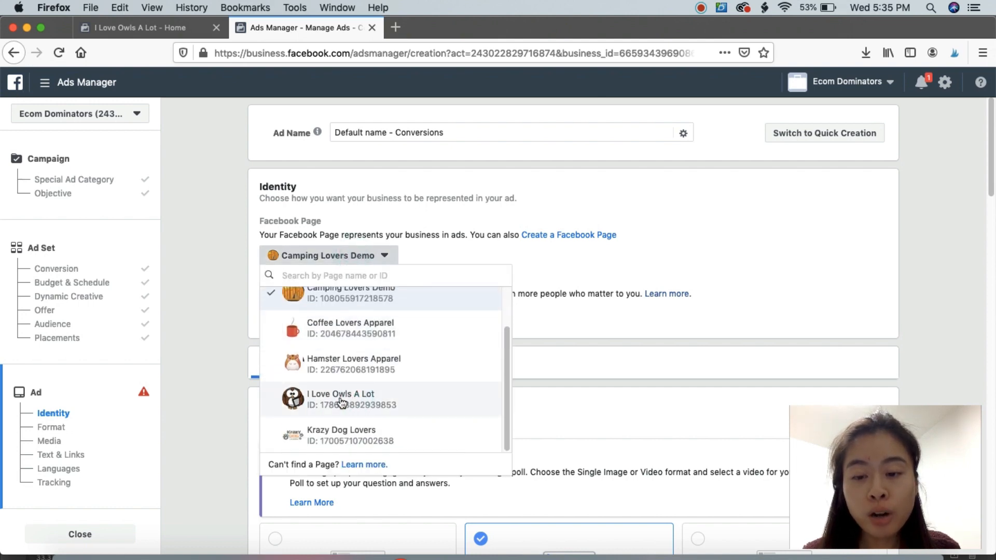
pyautogui.click(363, 404)
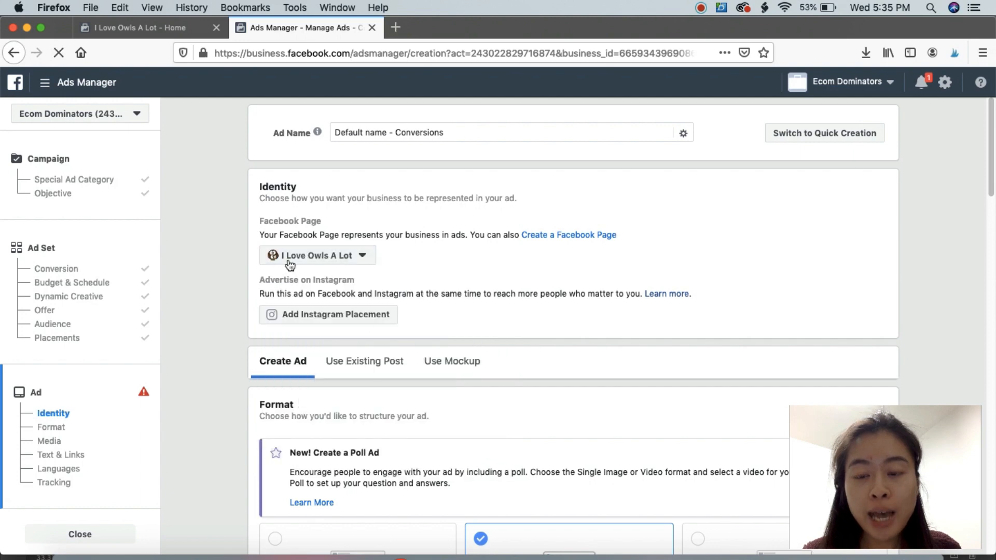
pyautogui.scroll(-1, 423, 276)
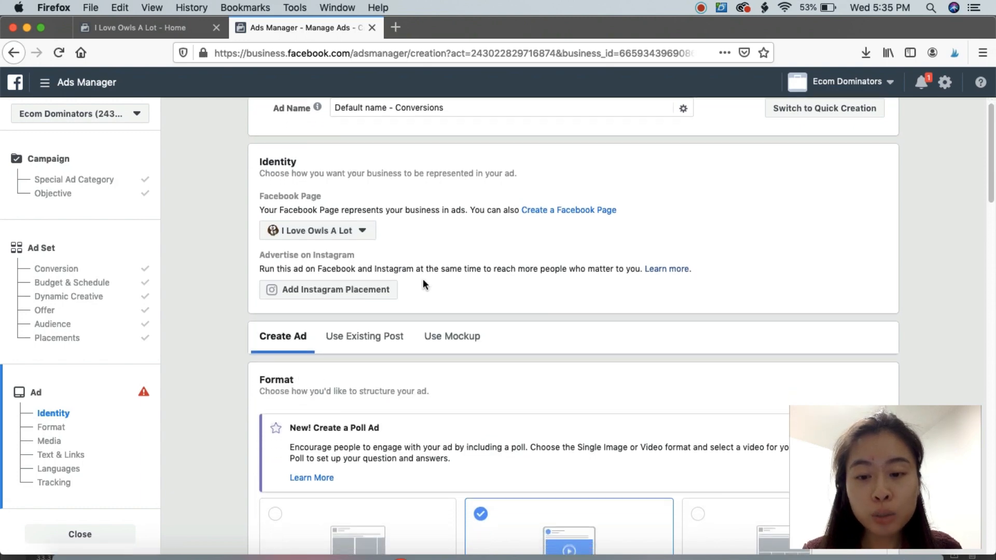
pyautogui.scroll(-2, 422, 284)
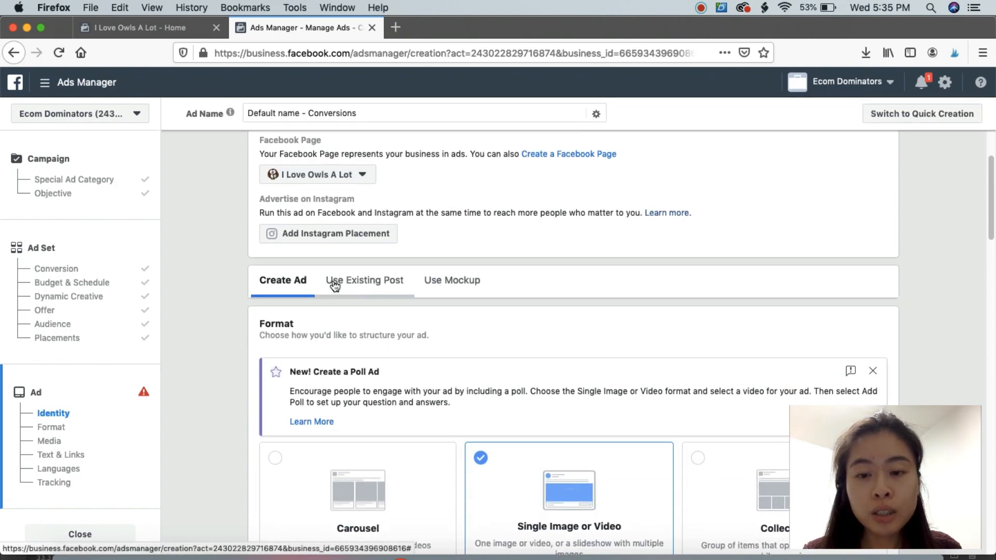
# Use an existing page post as the ad creative, choosing the Jan 15, 2020 post "Are you looking for a Valentine's Day gift?".
pyautogui.click(397, 285)
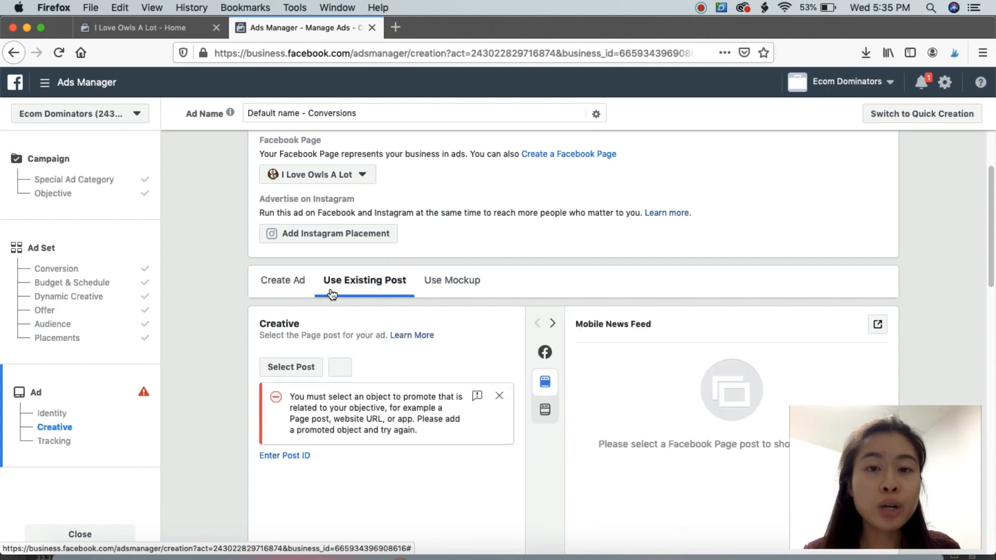
pyautogui.scroll(-3, 351, 291)
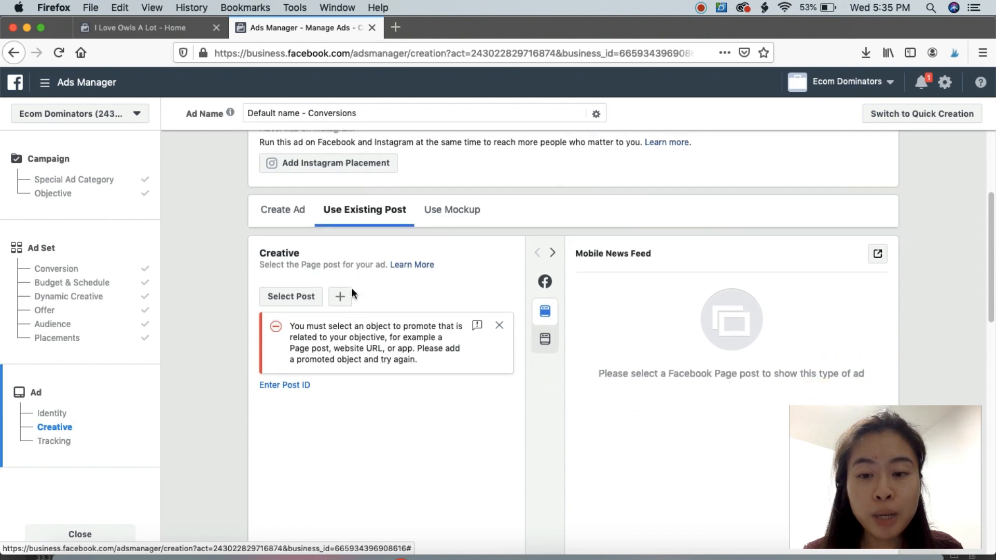
pyautogui.scroll(-1, 352, 287)
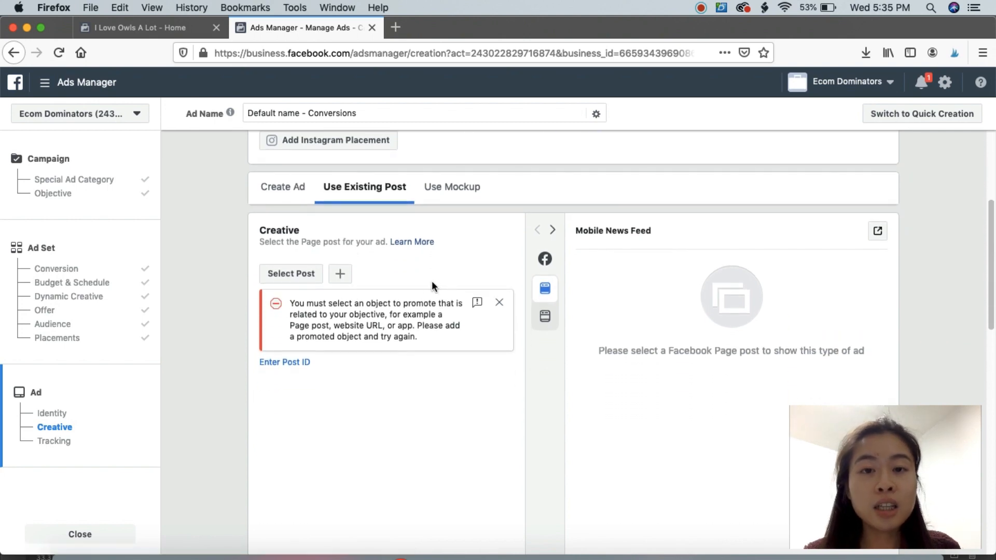
pyautogui.click(309, 271)
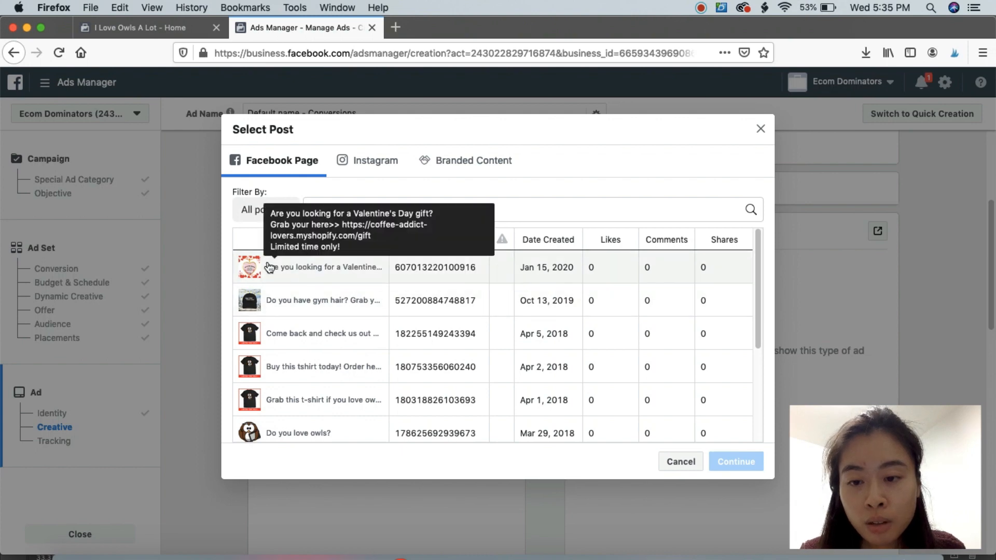
pyautogui.click(432, 267)
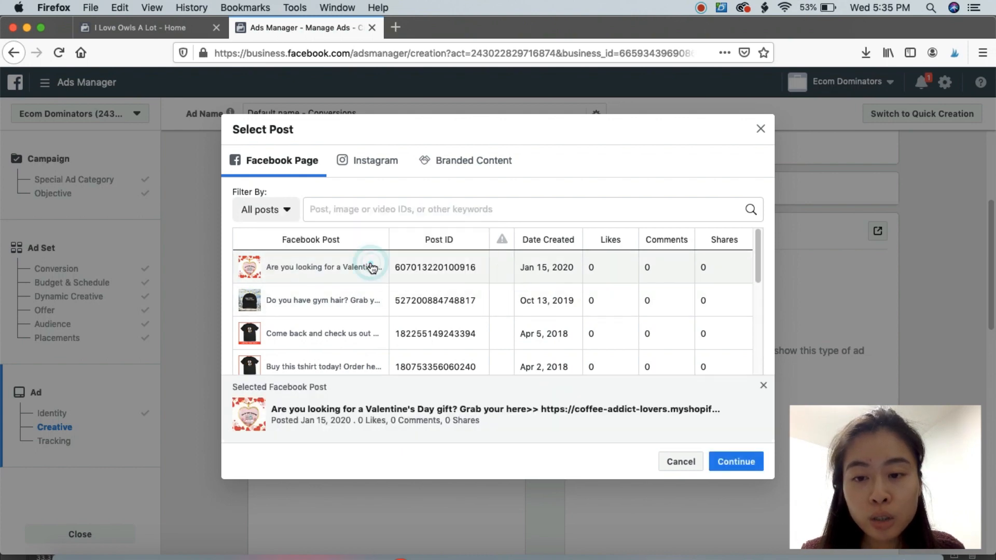
pyautogui.click(736, 461)
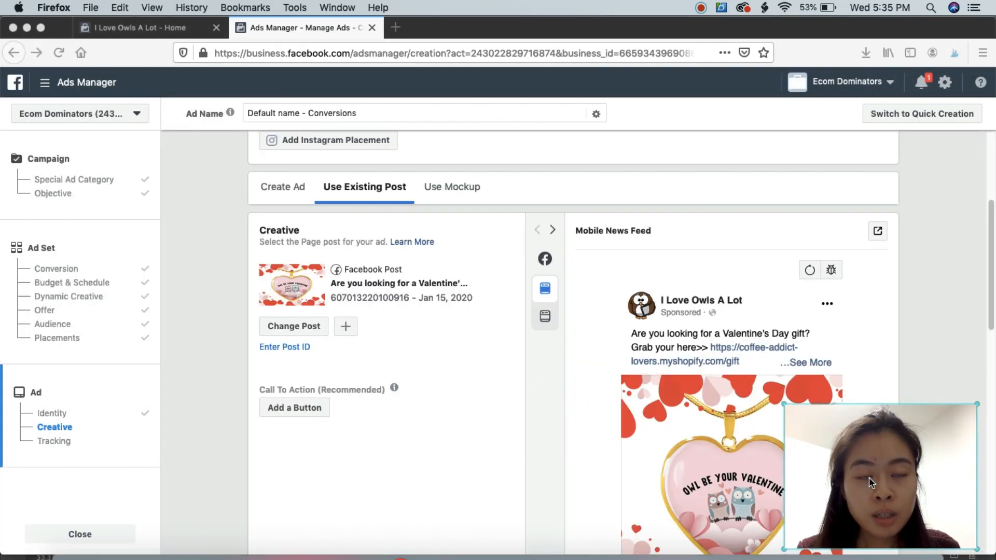
# Examine the Mobile News Feed preview of the Valentine's Day post.
pyautogui.moveTo(869, 477); pyautogui.dragTo(297, 459)
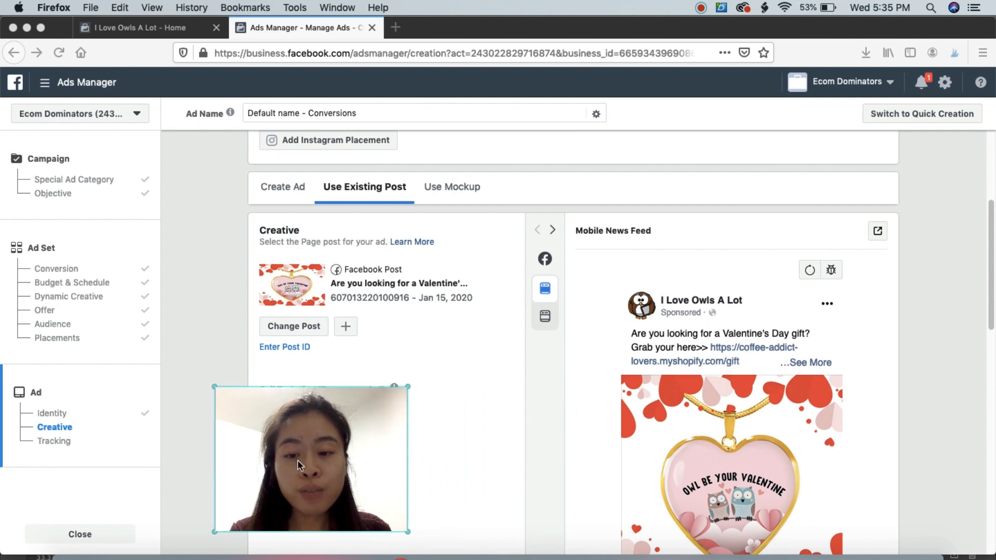
pyautogui.scroll(-3, 642, 359)
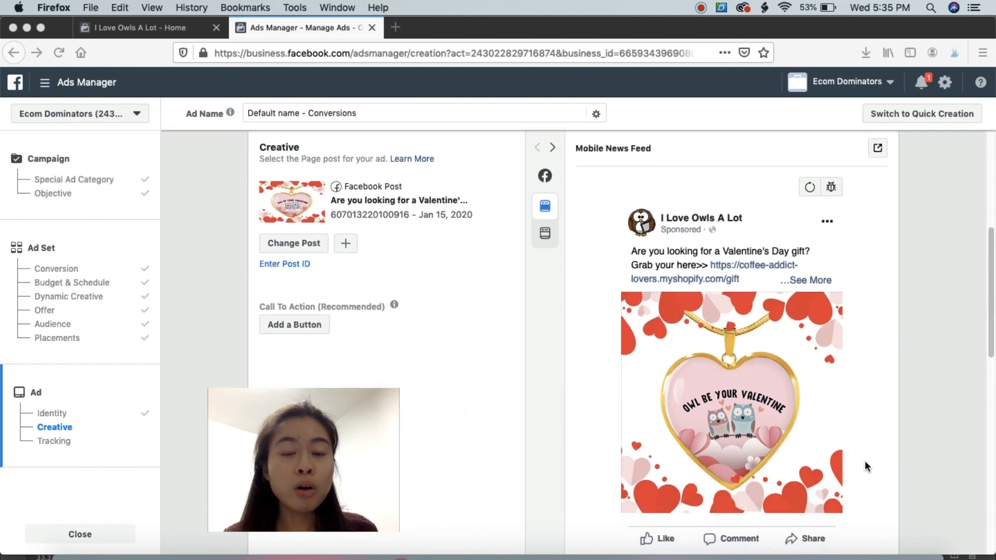
pyautogui.scroll(1, 842, 272)
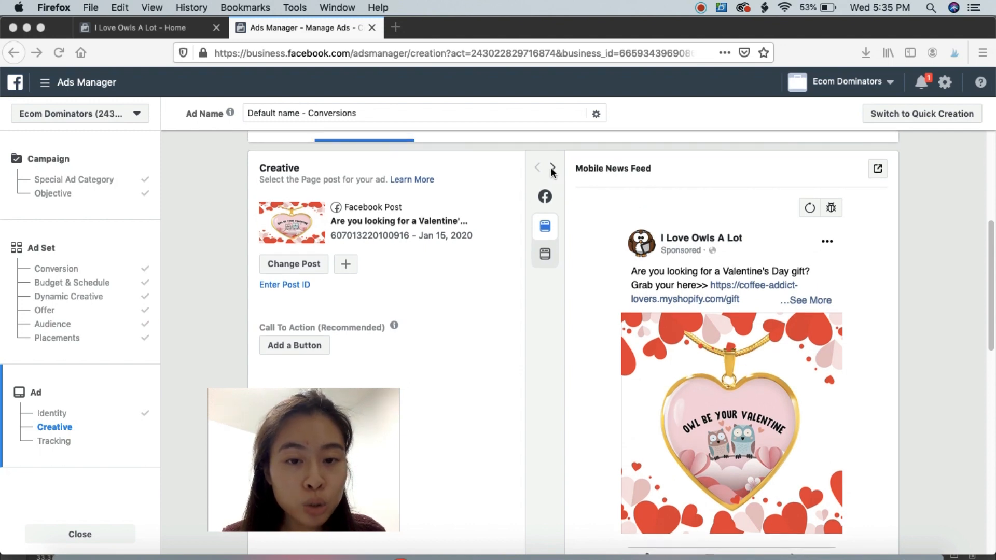
pyautogui.scroll(-5, 683, 319)
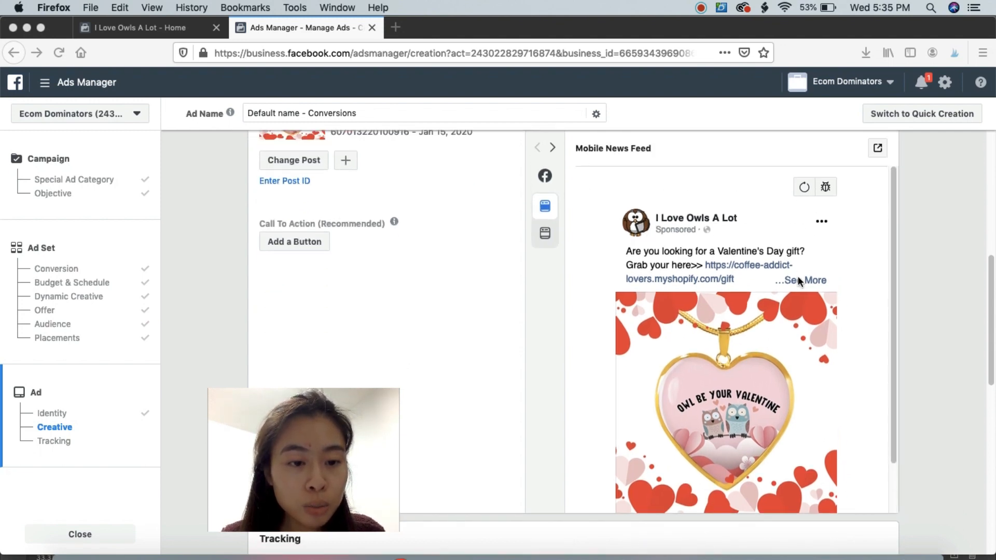
pyautogui.scroll(-2, 723, 370)
pyautogui.moveTo(391, 450); pyautogui.dragTo(933, 450)
pyautogui.scroll(2, 393, 350)
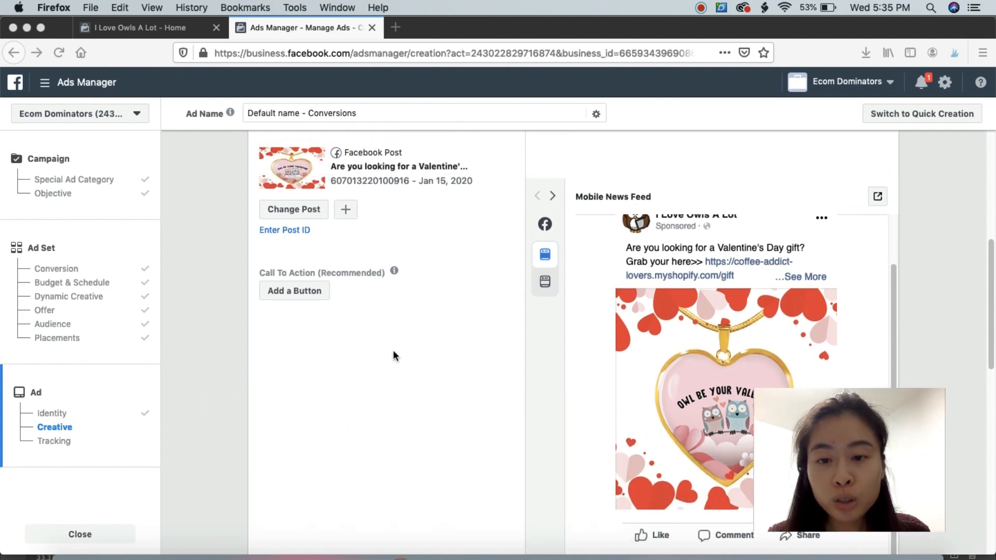
pyautogui.click(300, 296)
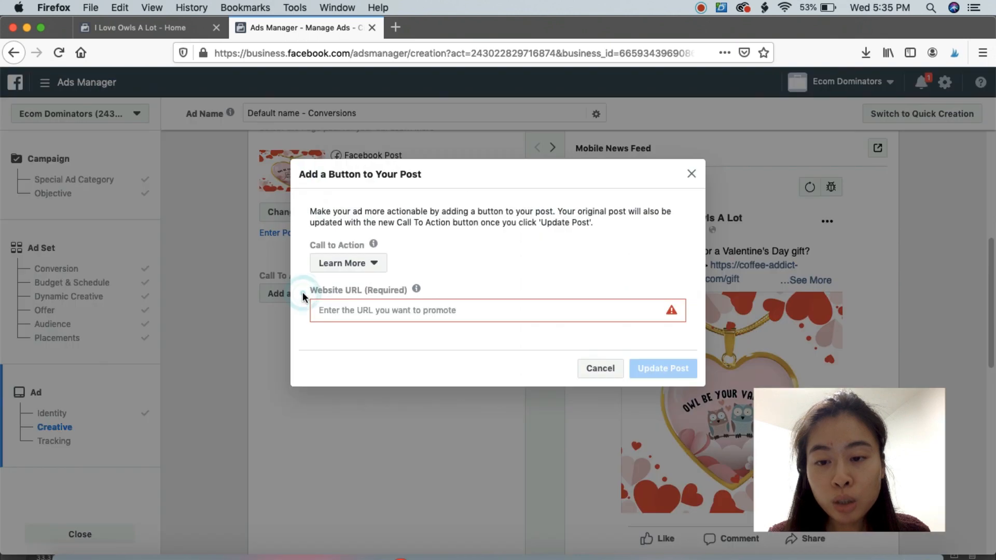
pyautogui.click(363, 265)
pyautogui.scroll(-6, 372, 321)
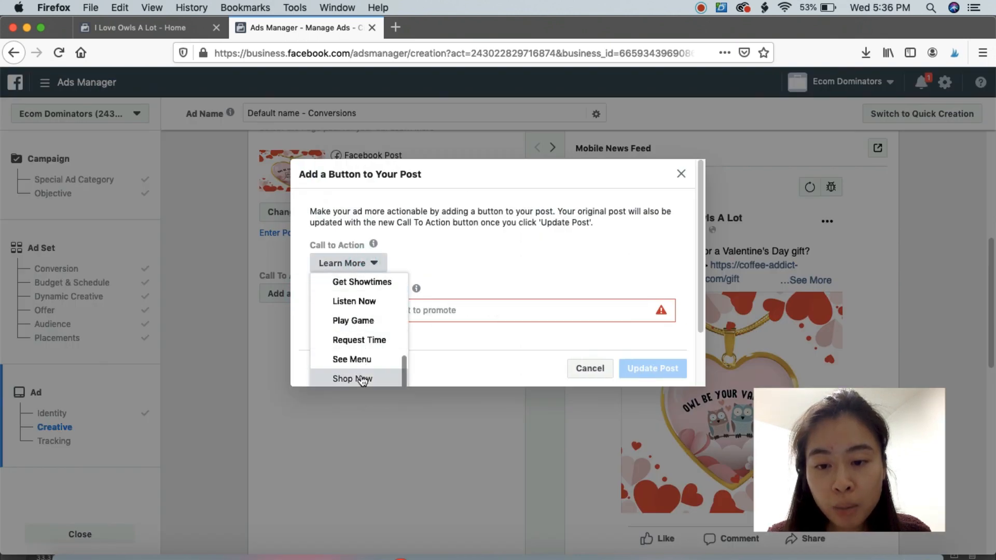
pyautogui.click(361, 376)
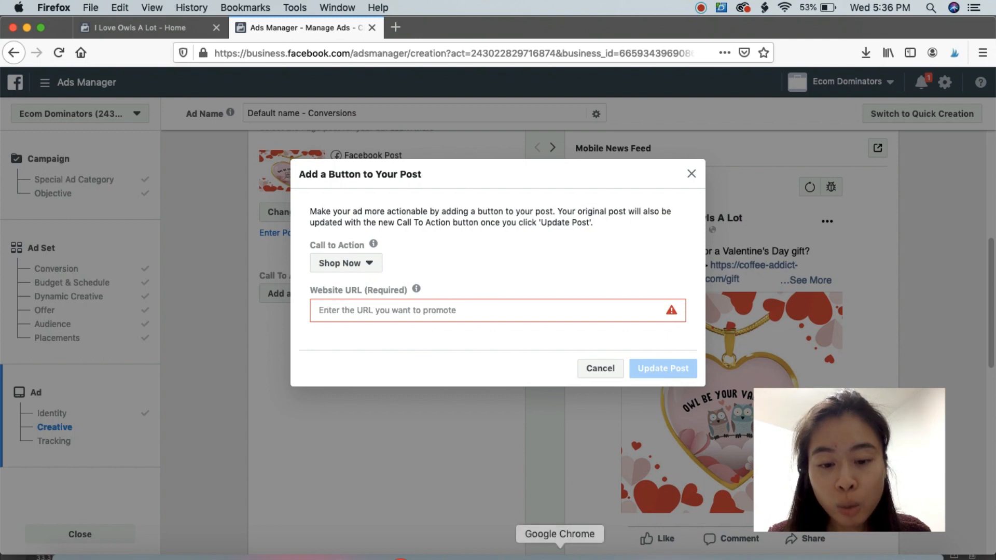
pyautogui.click(384, 310)
pyautogui.write('https://coffee-addict-lovers.myshopify.com/products/owl-be-your-valentine')
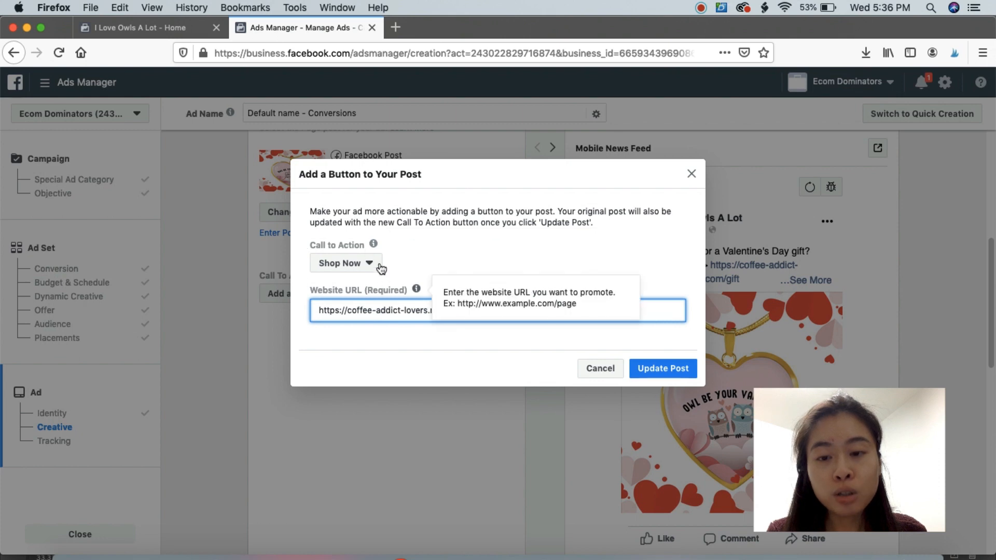
pyautogui.click(664, 369)
# Review the ad preview with its Shop Now button and the pixel, offline event and URL parameter tracking settings.
pyautogui.moveTo(890, 493); pyautogui.dragTo(482, 487)
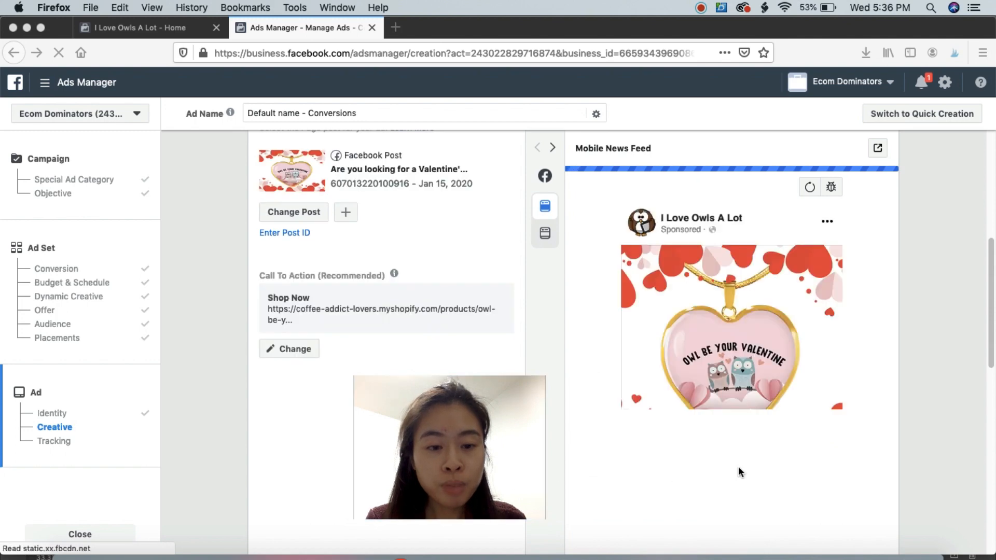
pyautogui.scroll(-2, 813, 409)
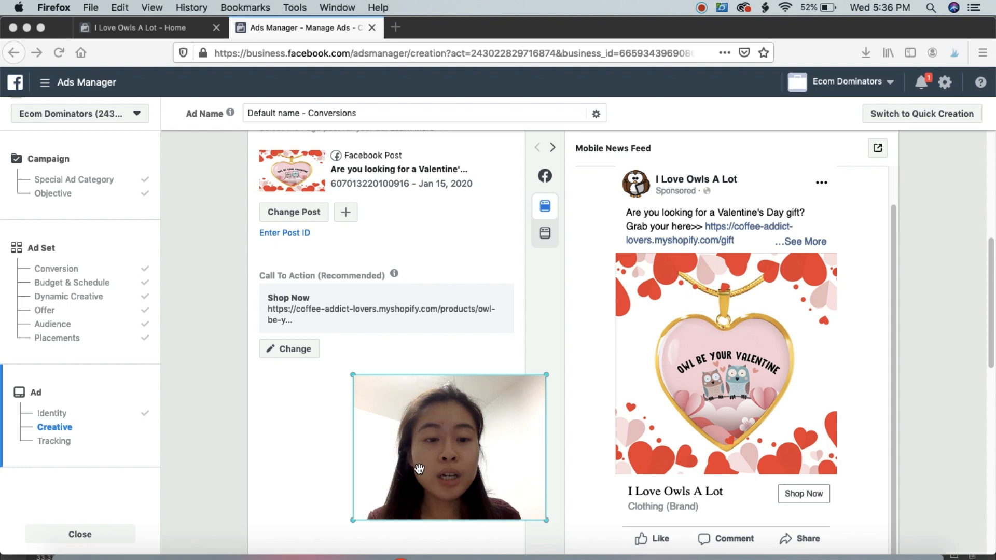
pyautogui.scroll(-3, 742, 454)
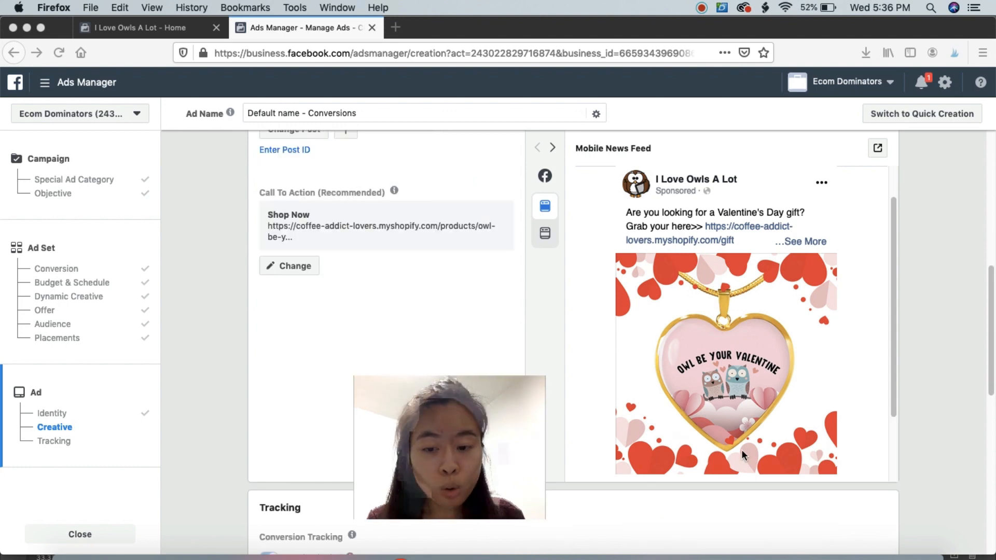
pyautogui.scroll(-10, 742, 449)
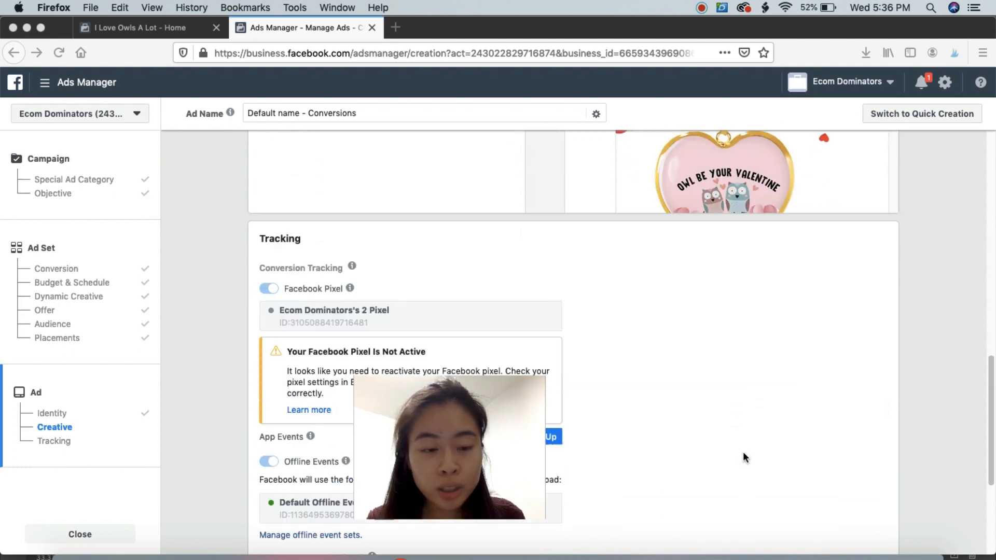
pyautogui.scroll(-3, 747, 455)
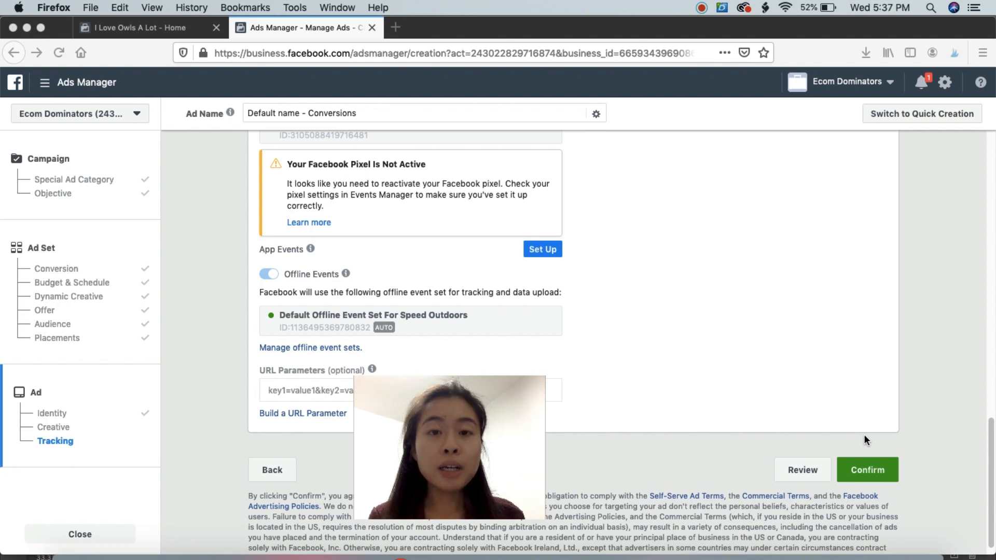
pyautogui.moveTo(447, 496); pyautogui.dragTo(883, 509)
pyautogui.scroll(2, 627, 462)
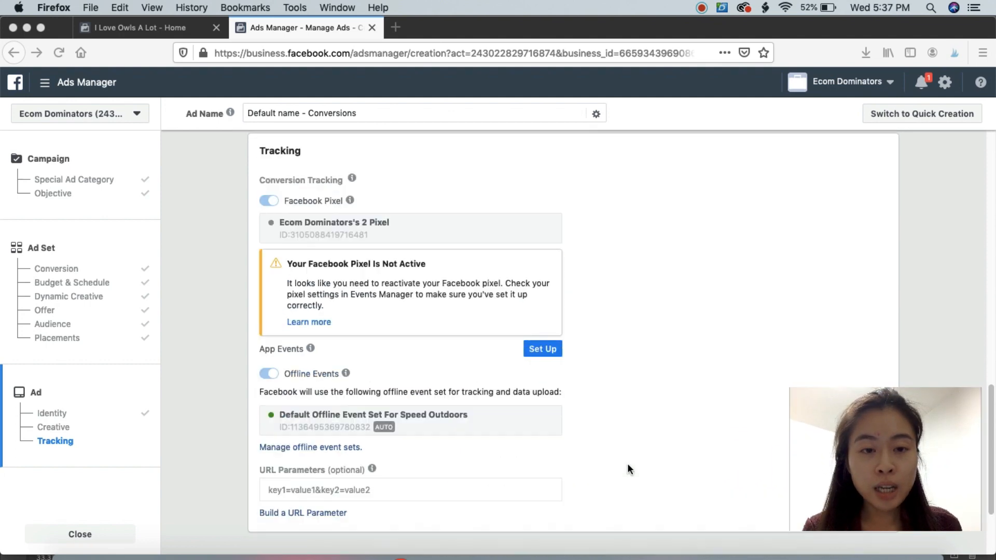
pyautogui.scroll(10, 627, 463)
pyautogui.scroll(1, 627, 464)
pyautogui.scroll(-1, 627, 463)
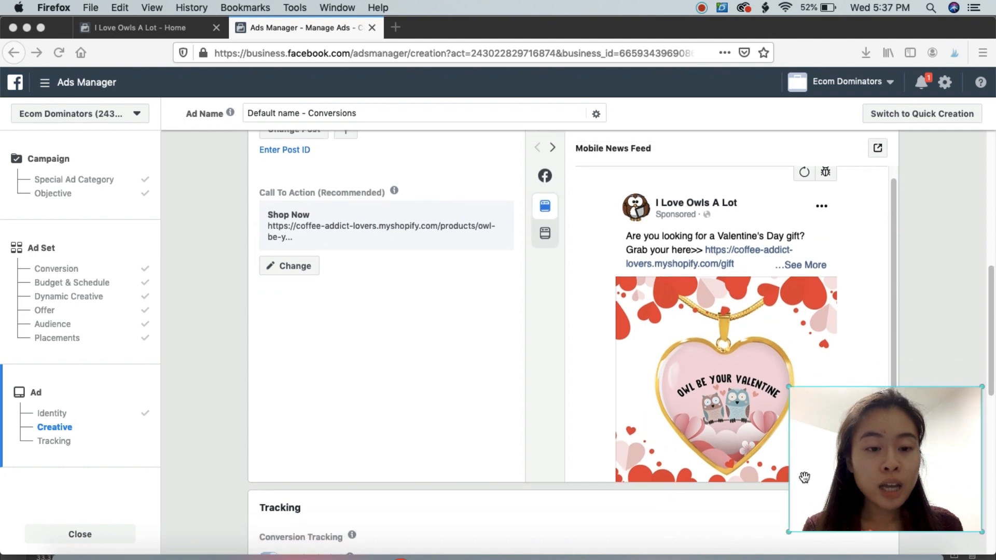
pyautogui.scroll(-1, 898, 328)
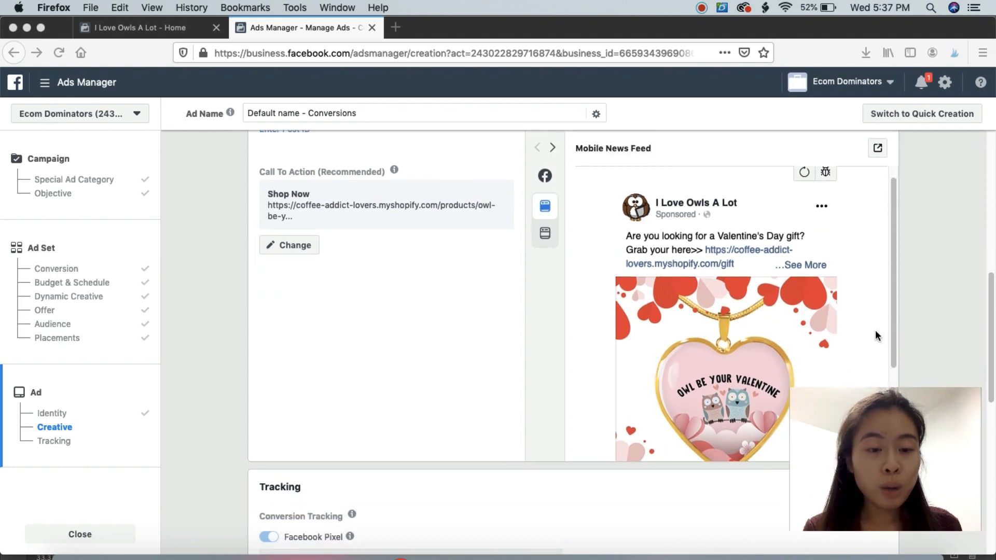